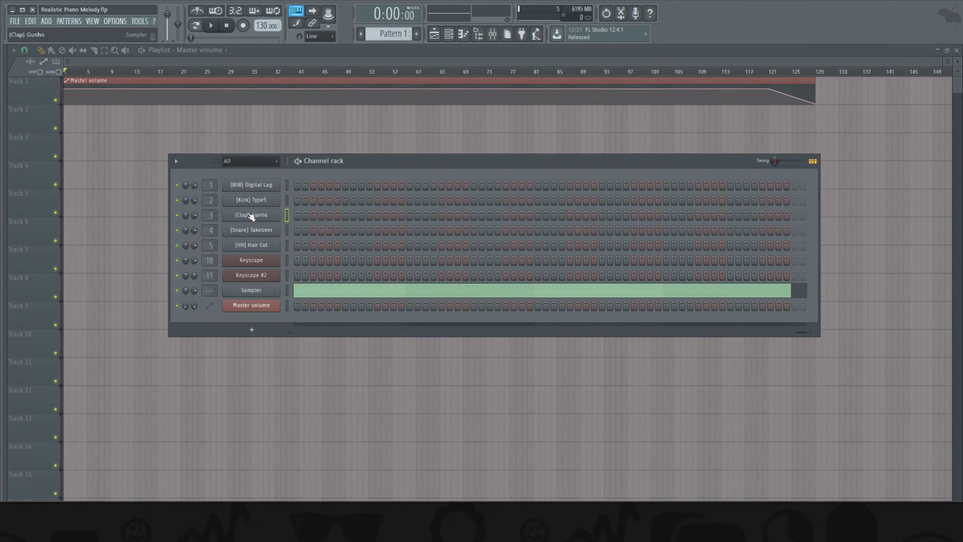
# - Open the first Keyscape channel's piano roll with all eight bars in view
pyautogui.rightClick(277, 260)
pyautogui.click(301, 259)
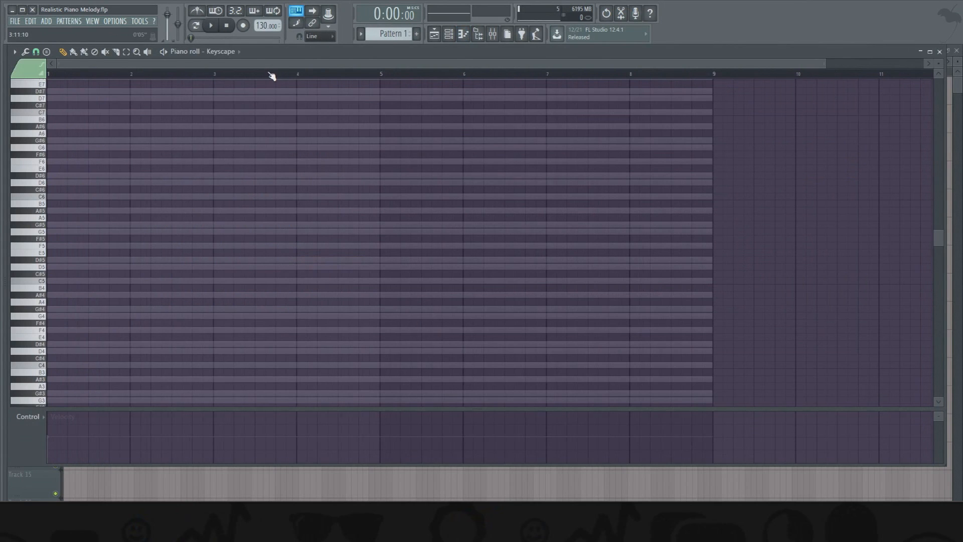
pyautogui.scroll(2, 271, 66)
pyautogui.moveTo(280, 65); pyautogui.dragTo(208, 64)
pyautogui.moveTo(542, 67); pyautogui.dragTo(654, 67)
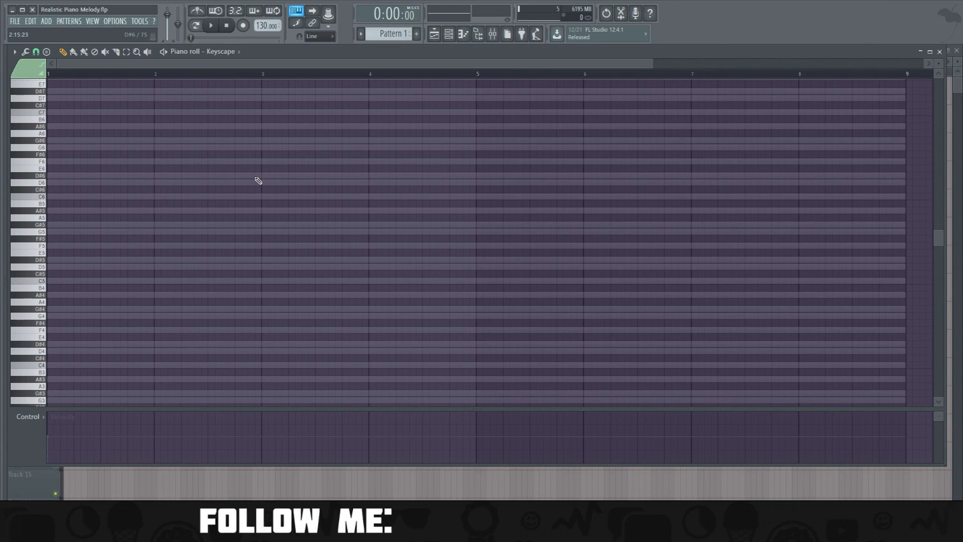
pyautogui.scroll(-2, 118, 238)
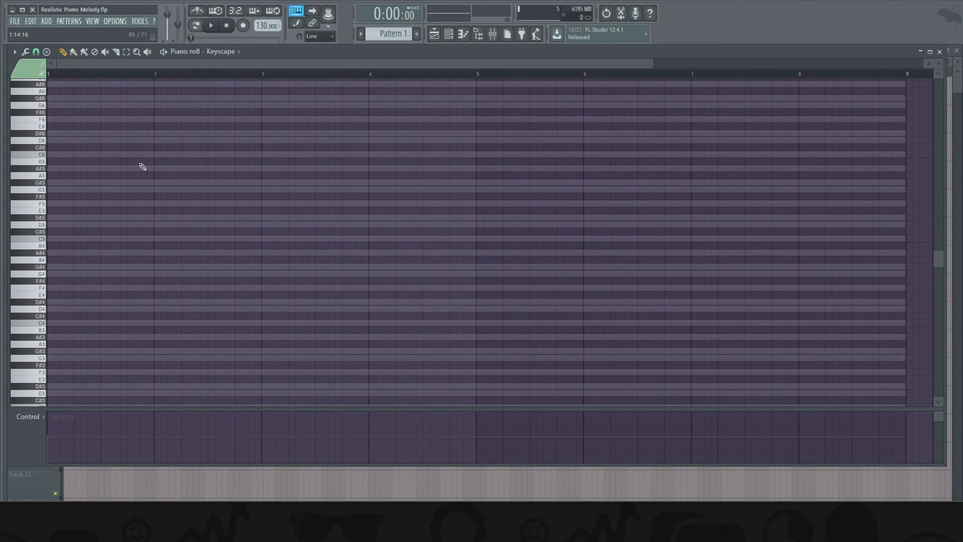
# - Stamp a Minor 7th chord rooted on G4, filling the whole of bar 1, and leave it deselected
pyautogui.click(46, 51)
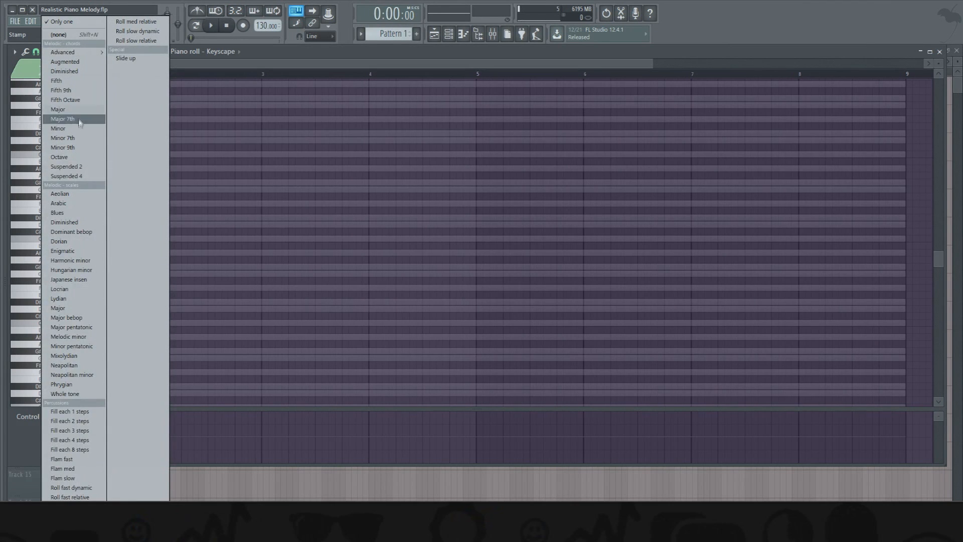
pyautogui.click(80, 139)
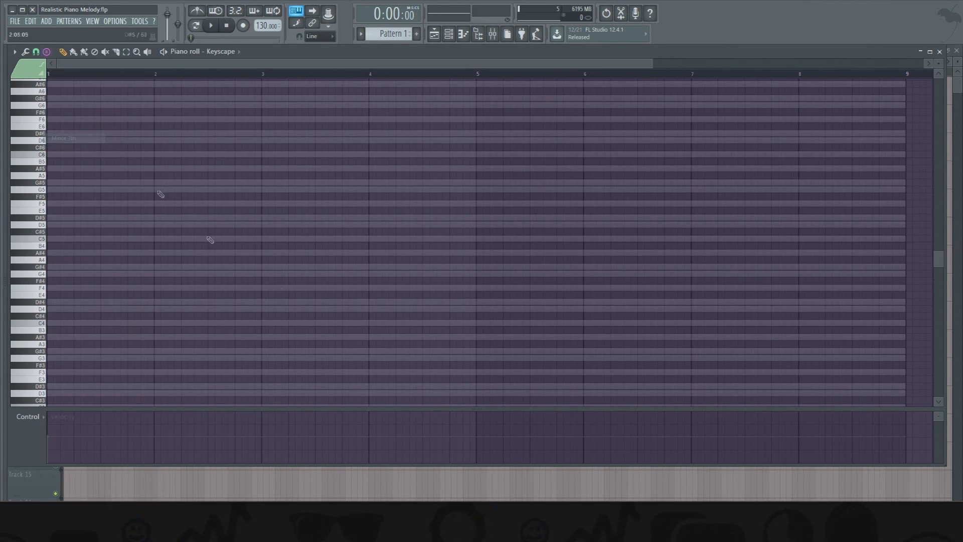
pyautogui.click(67, 266)
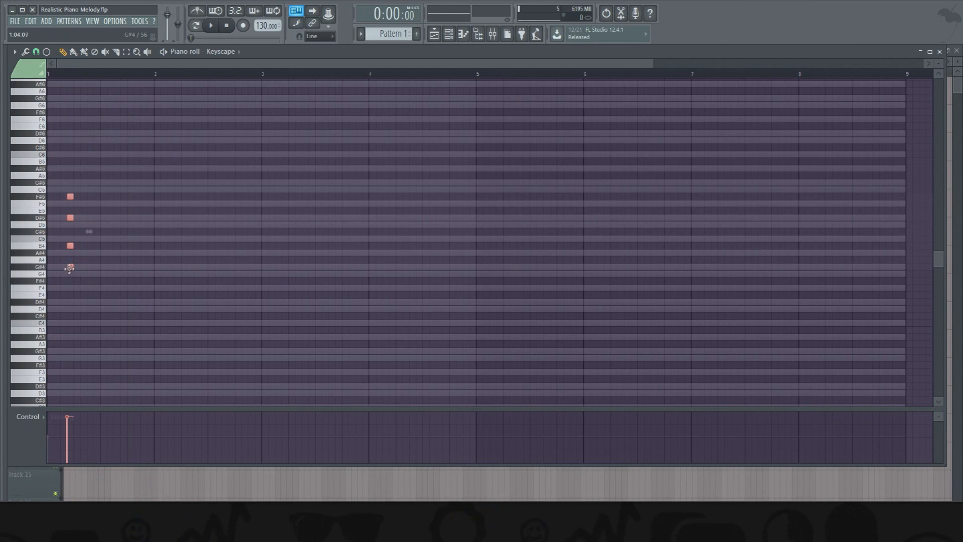
pyautogui.moveTo(72, 274); pyautogui.dragTo(151, 277)
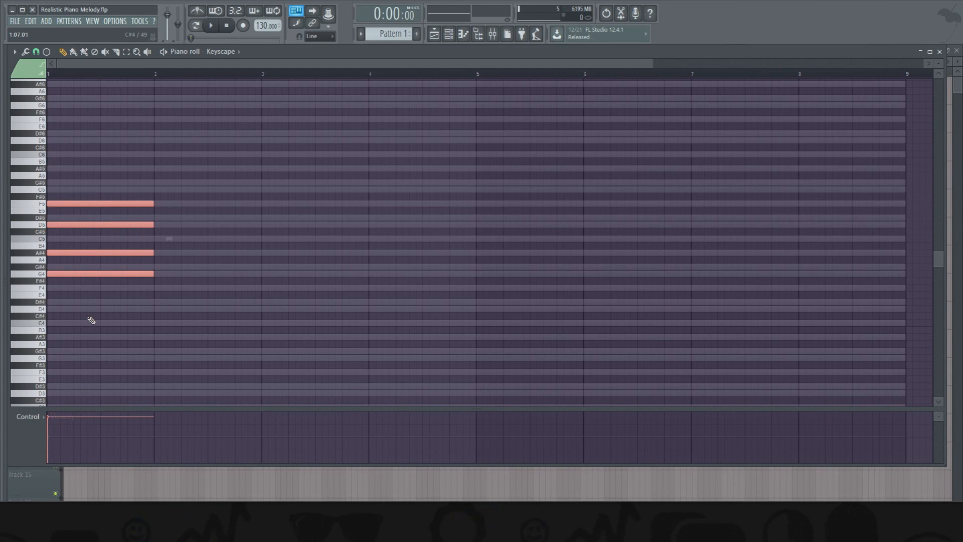
pyautogui.hotkey('ctrl', 'd')
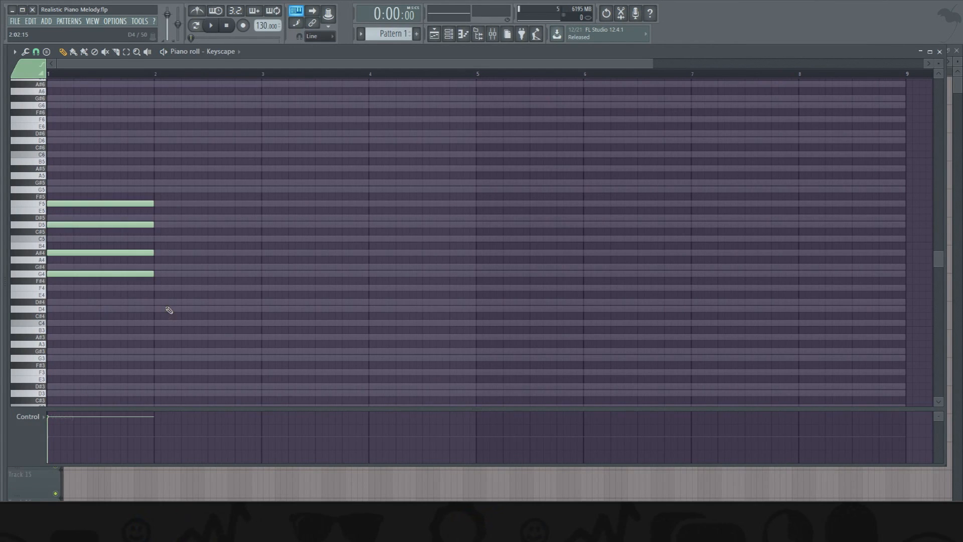
pyautogui.click(159, 287)
pyautogui.click(160, 267)
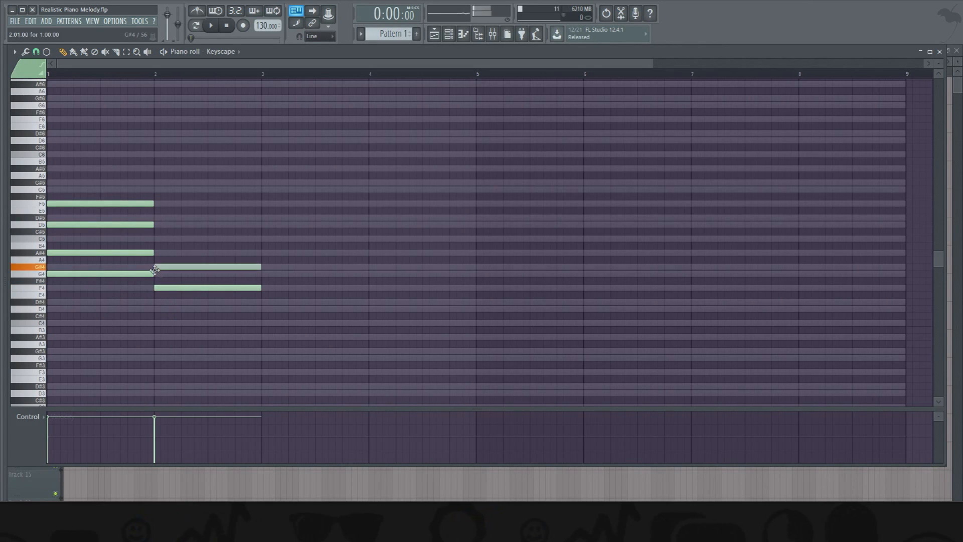
pyautogui.click(159, 239)
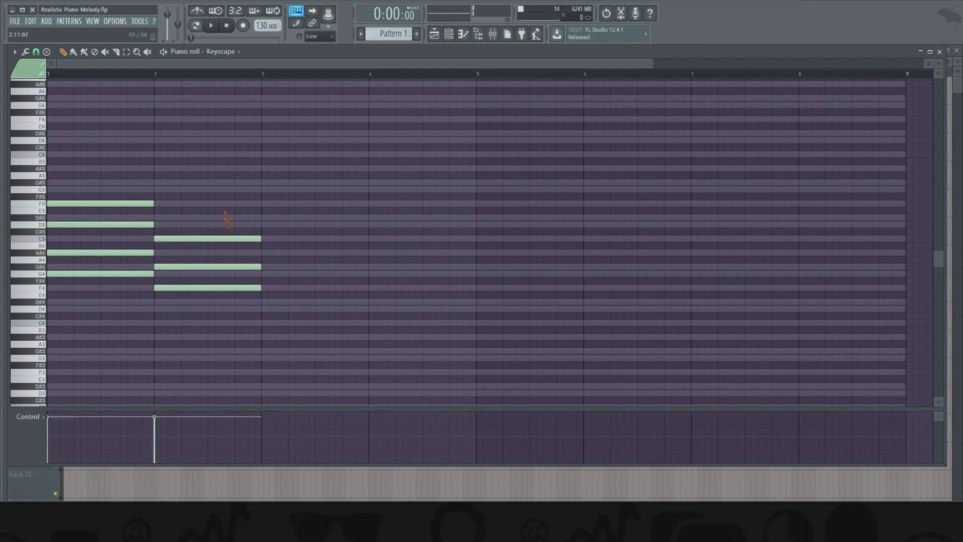
pyautogui.rightClick(221, 238)
pyautogui.rightClick(208, 266)
pyautogui.rightClick(190, 288)
pyautogui.click(160, 288)
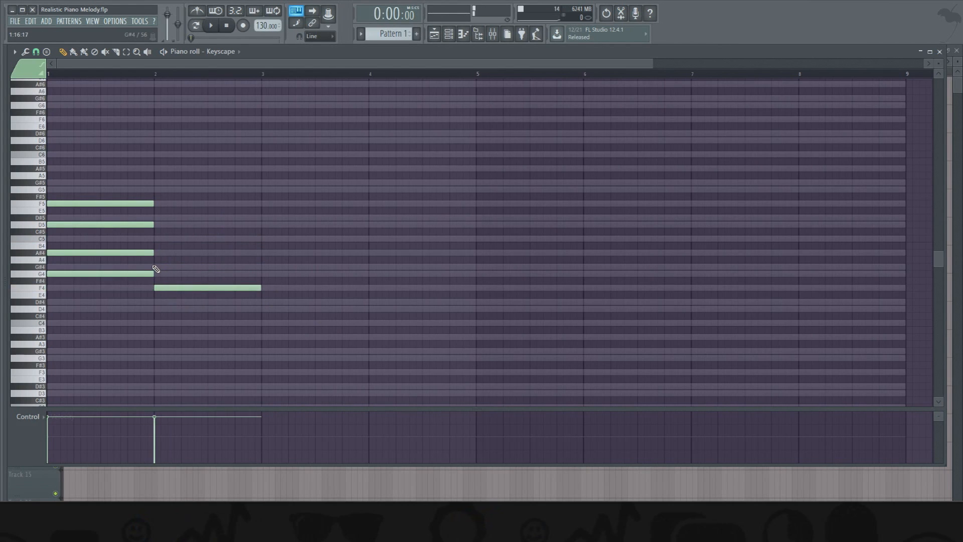
pyautogui.click(160, 266)
pyautogui.click(160, 238)
pyautogui.click(160, 218)
pyautogui.rightClick(162, 218)
pyautogui.rightClick(167, 238)
pyautogui.rightClick(173, 266)
pyautogui.rightClick(177, 288)
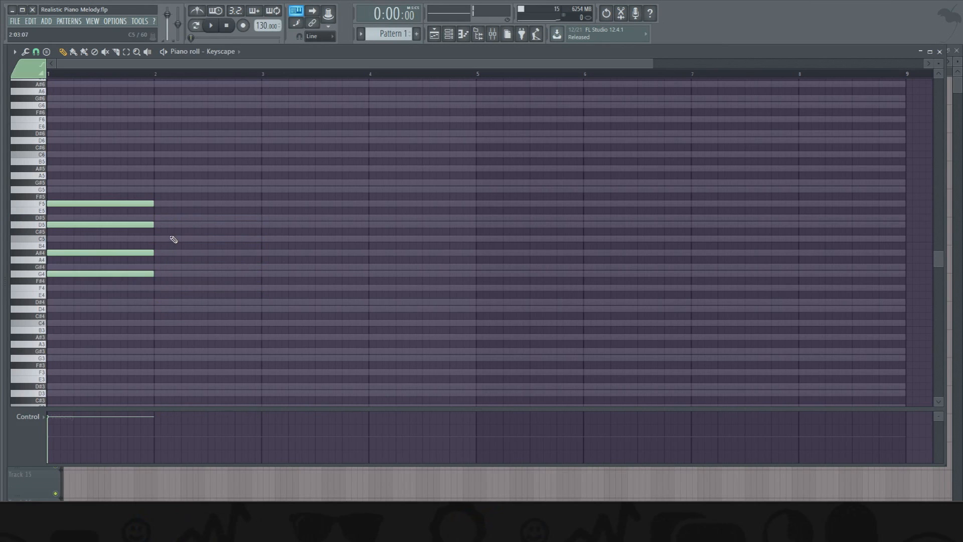
# - Copy the bar 1 chord into bars 2, 3 and 4, and lower the bar 2 root note to D#4
pyautogui.moveTo(174, 159); pyautogui.dragTo(389, 274)
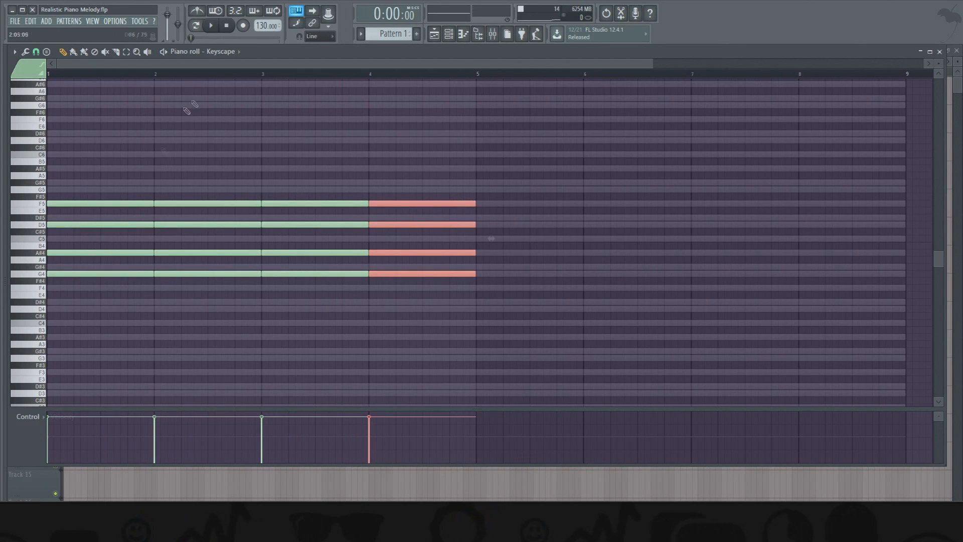
pyautogui.click(344, 337)
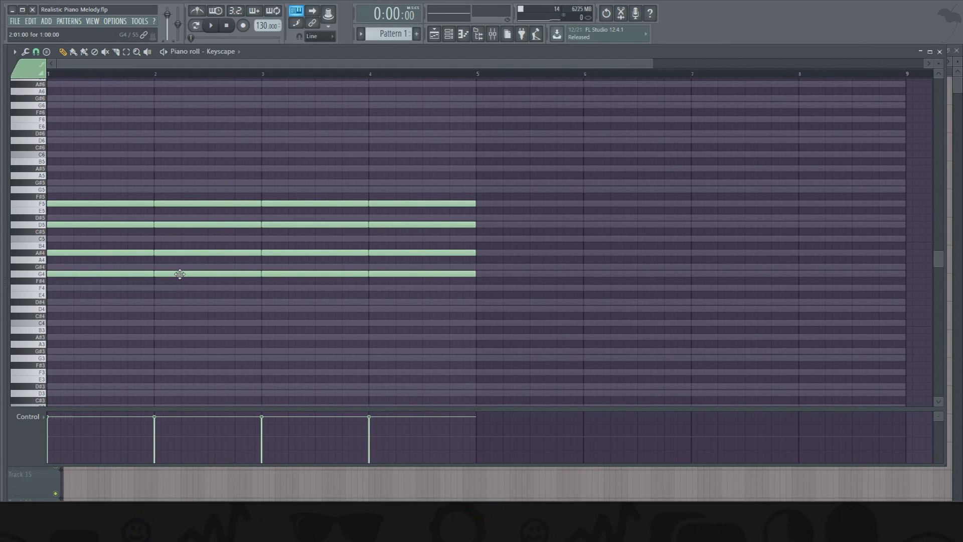
pyautogui.moveTo(181, 275); pyautogui.dragTo(185, 303)
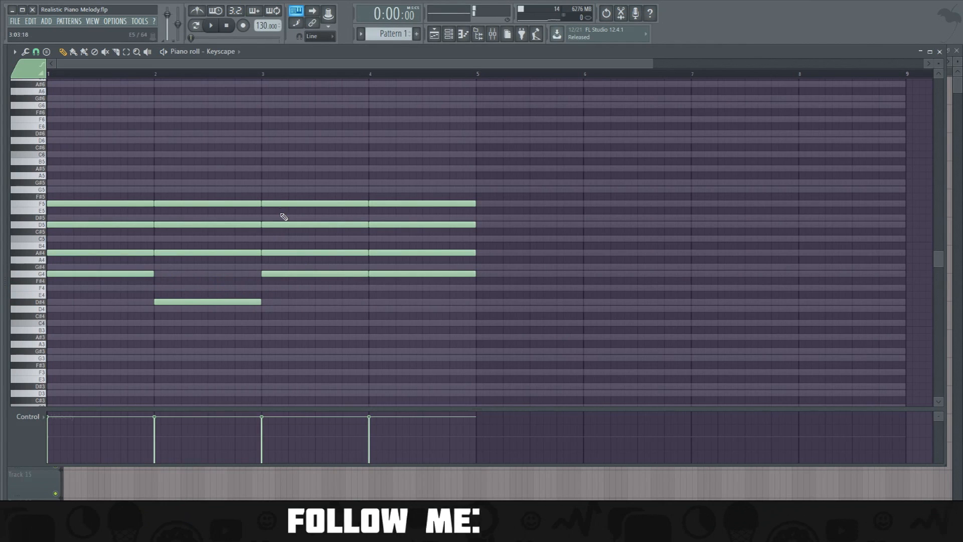
# - Move the bar 3 root note to F4, auditioning the chord progression
pyautogui.moveTo(286, 276); pyautogui.dragTo(287, 310)
pyautogui.press('space')
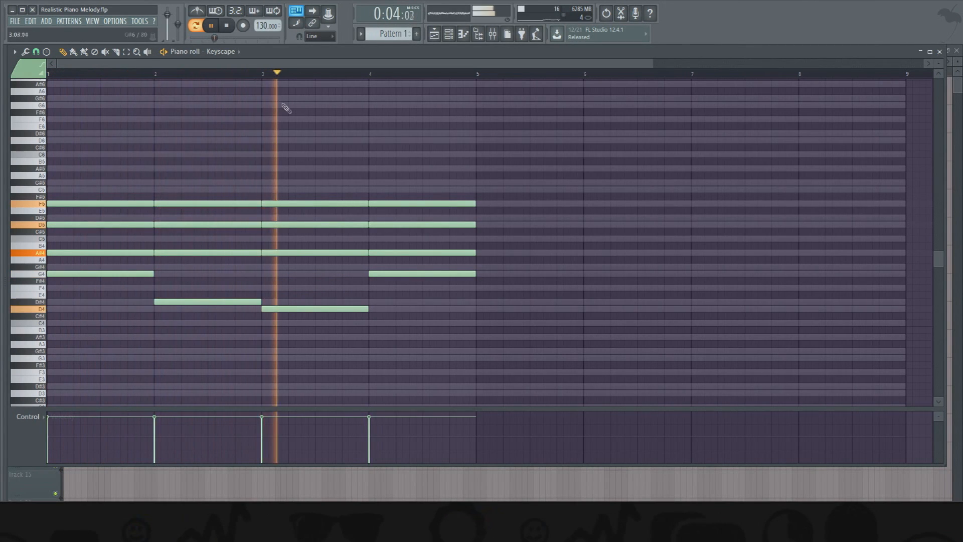
pyautogui.press('space')
pyautogui.moveTo(299, 308); pyautogui.dragTo(299, 287)
pyautogui.press('space')
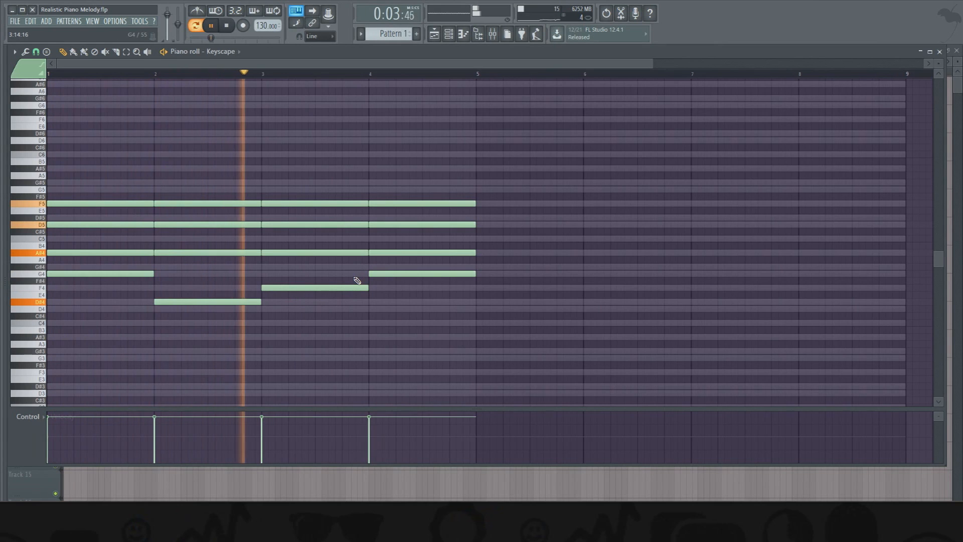
pyautogui.press('space')
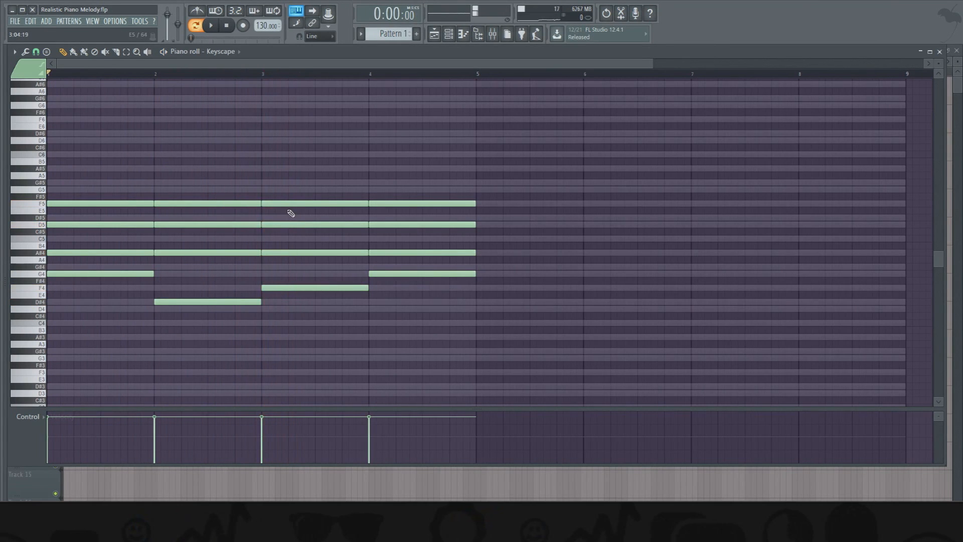
# - Raise the two upper notes of the bar 3 chord to D#5 and G5 and play the progression
pyautogui.moveTo(286, 221); pyautogui.dragTo(293, 189)
pyautogui.press('space')
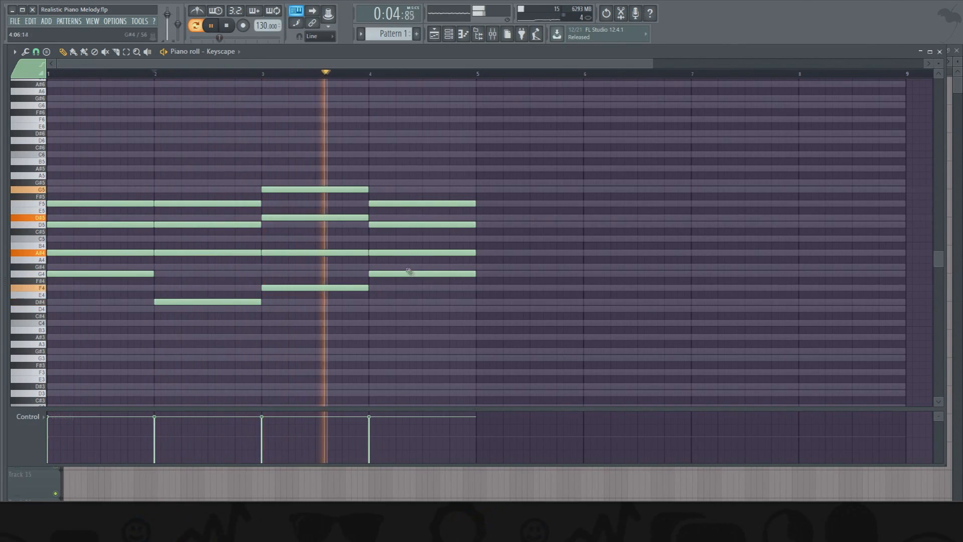
pyautogui.press('space')
# - Lower the bar 4 chord's root to C4 and its A#4 note to G4, playing the progression to check it
pyautogui.moveTo(410, 270); pyautogui.dragTo(403, 311)
pyautogui.press('space')
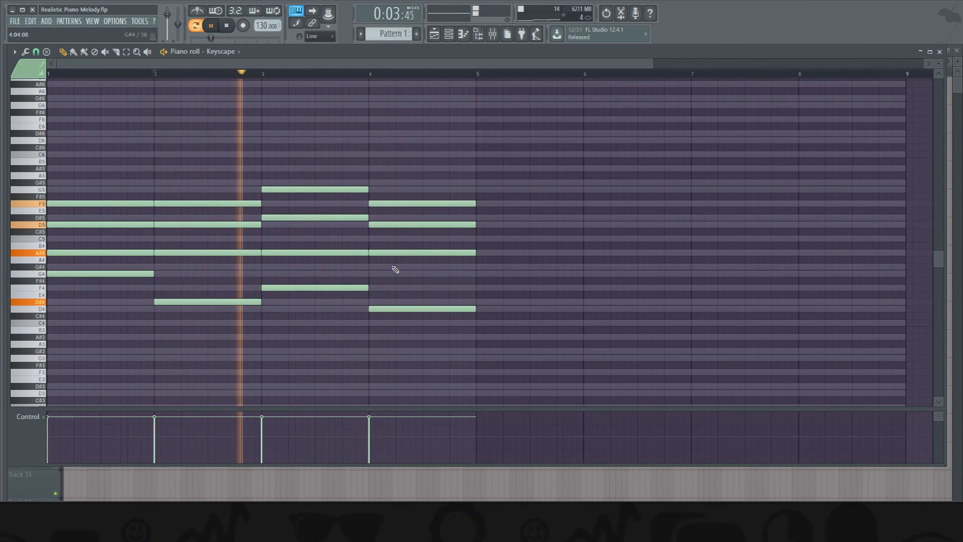
pyautogui.moveTo(397, 253); pyautogui.dragTo(399, 271)
pyautogui.click(365, 74)
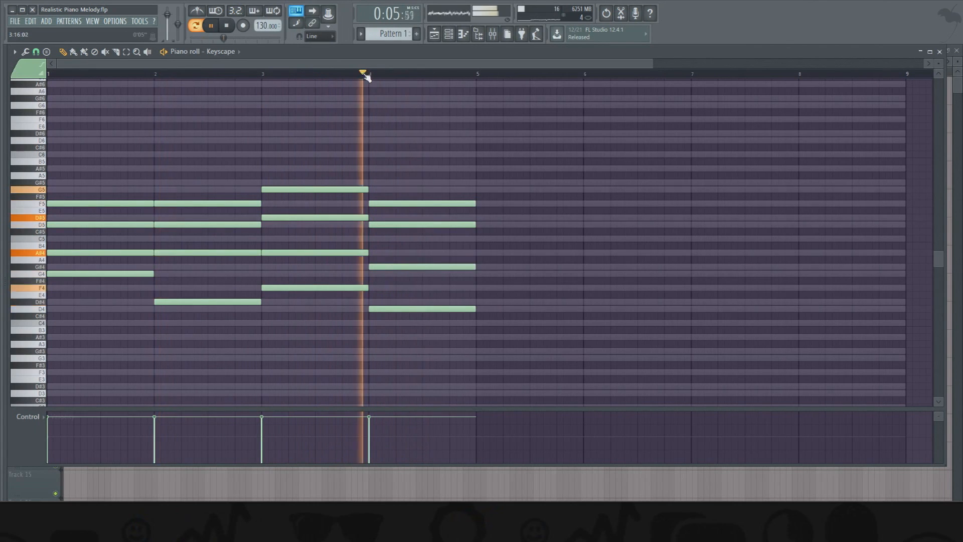
pyautogui.moveTo(383, 266); pyautogui.dragTo(390, 319)
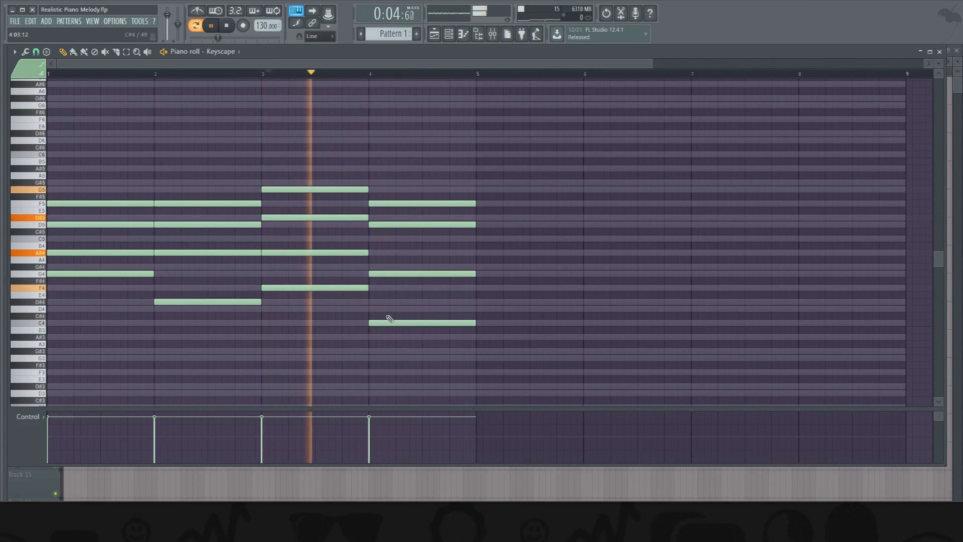
pyautogui.press('space')
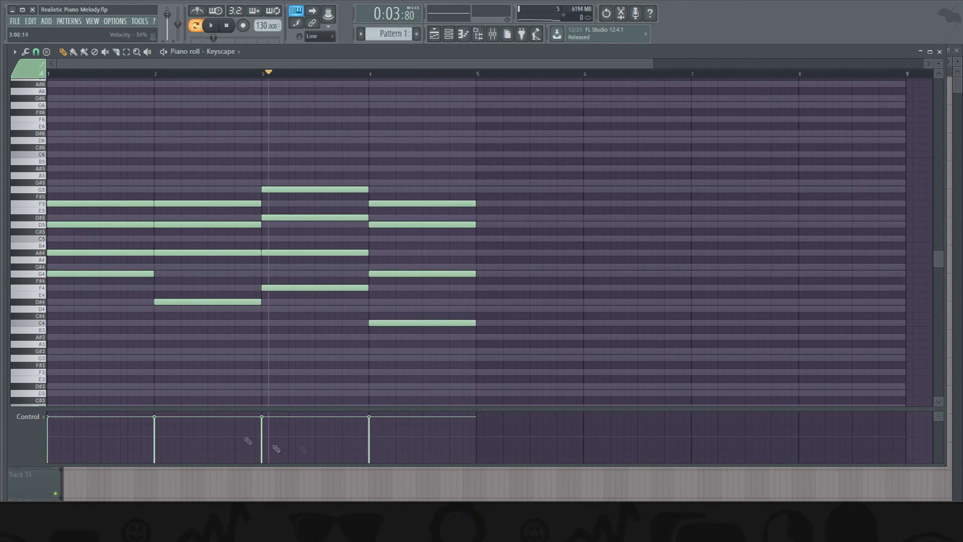
# - Strum all four chords with a slight start-time offset and a mild velocity variation, and play back the result
pyautogui.moveTo(495, 123); pyautogui.dragTo(55, 395)
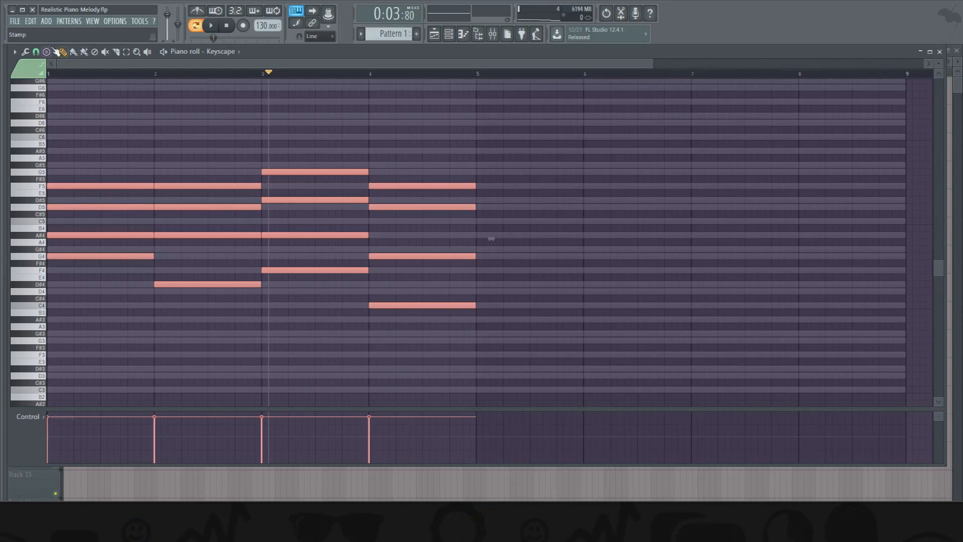
pyautogui.click(25, 52)
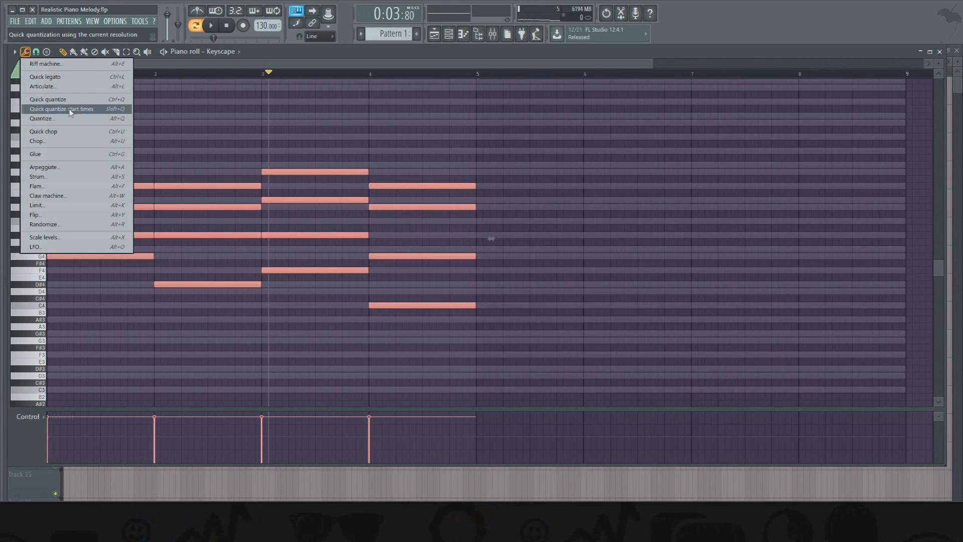
pyautogui.click(75, 178)
pyautogui.moveTo(607, 249)
pyautogui.mouseDown()
pyautogui.moveTo(625, 250)
pyautogui.moveTo(605, 256)
pyautogui.mouseUp()
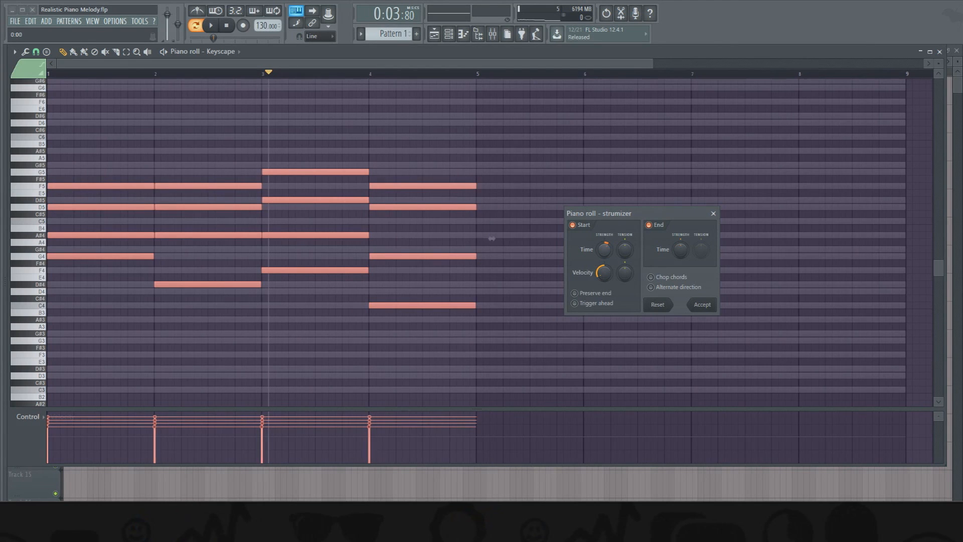
pyautogui.moveTo(605, 271); pyautogui.dragTo(604, 278)
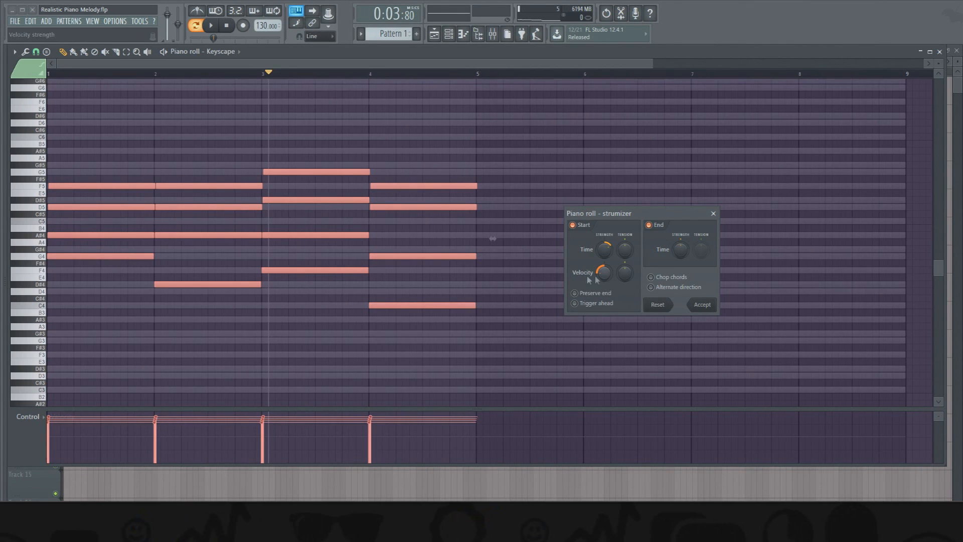
pyautogui.moveTo(600, 275); pyautogui.dragTo(600, 277)
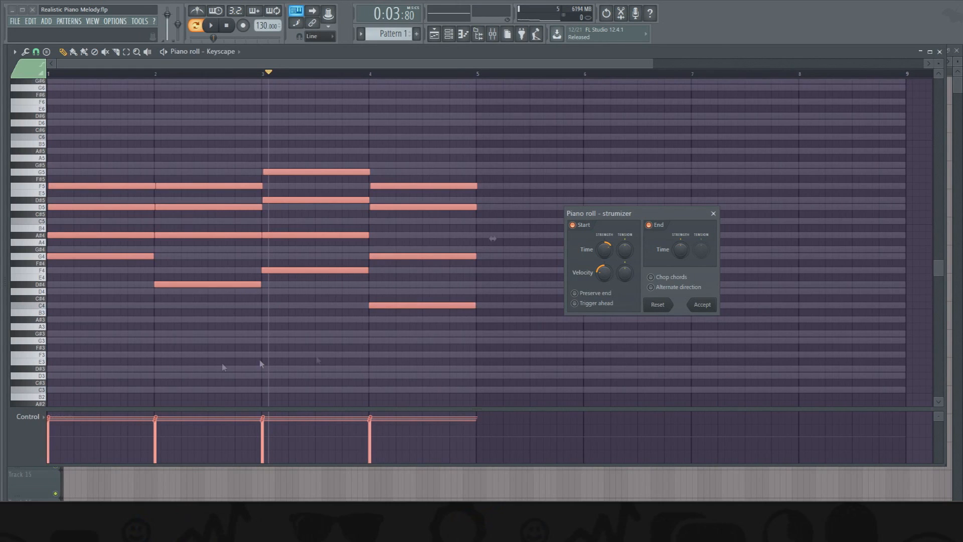
pyautogui.click(704, 305)
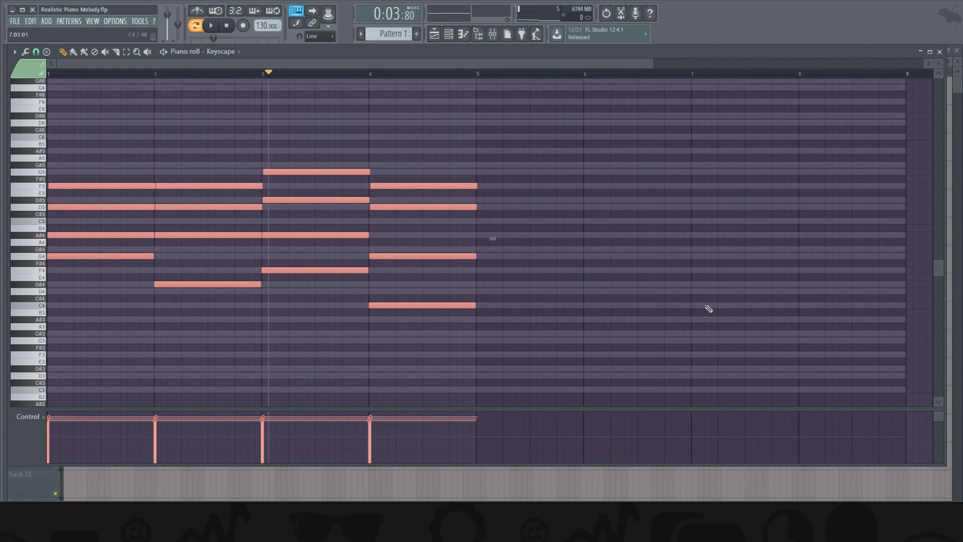
pyautogui.press('space')
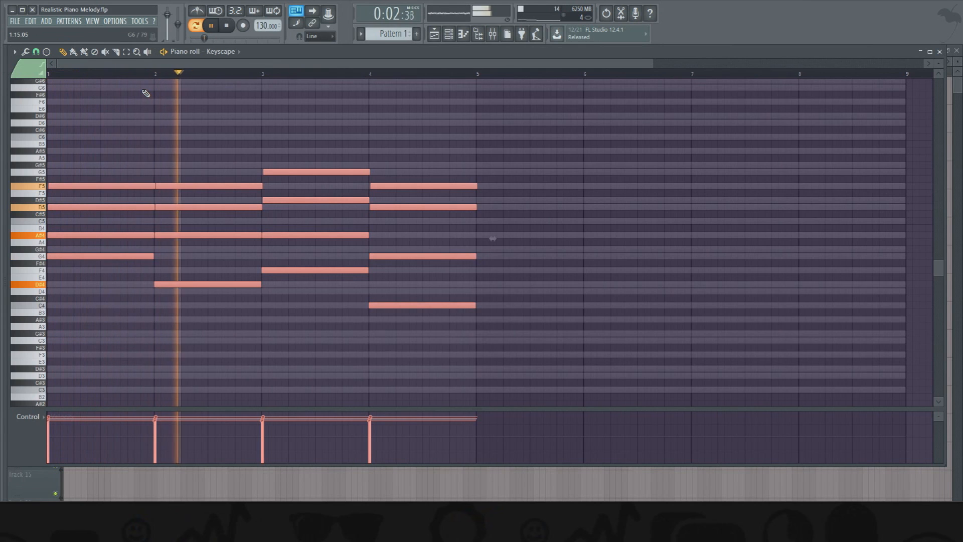
pyautogui.press('space')
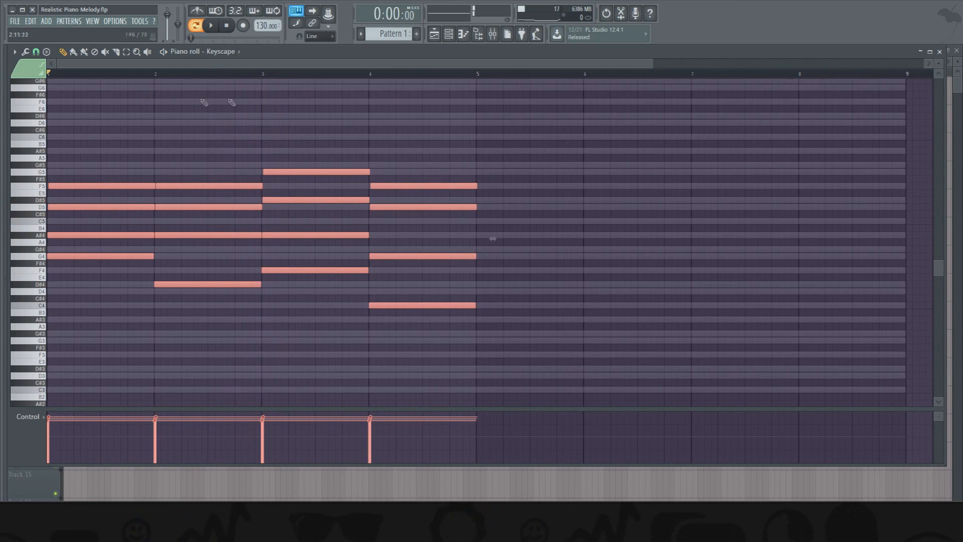
# - Randomize the velocity levels of all chord notes slightly with bipolar variation, and play back the result
pyautogui.click(25, 52)
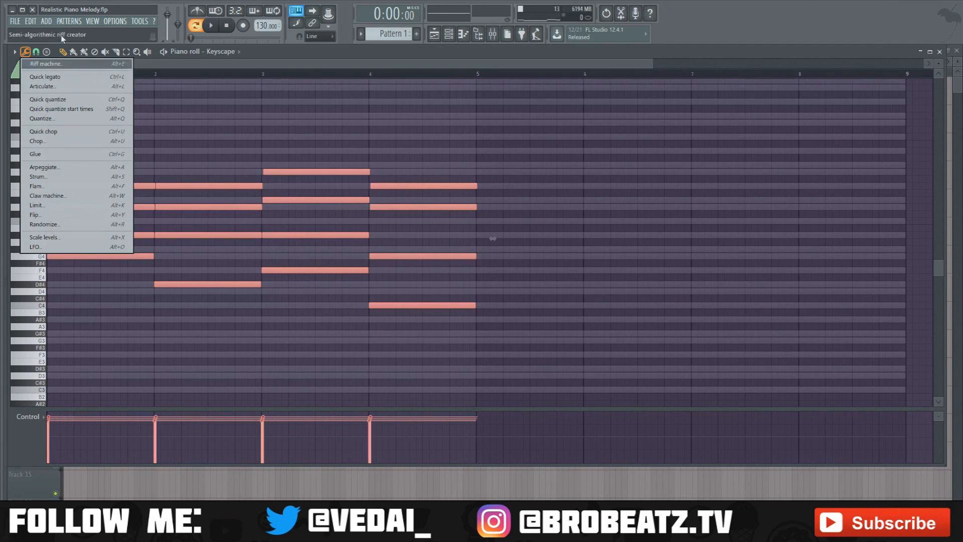
pyautogui.click(53, 228)
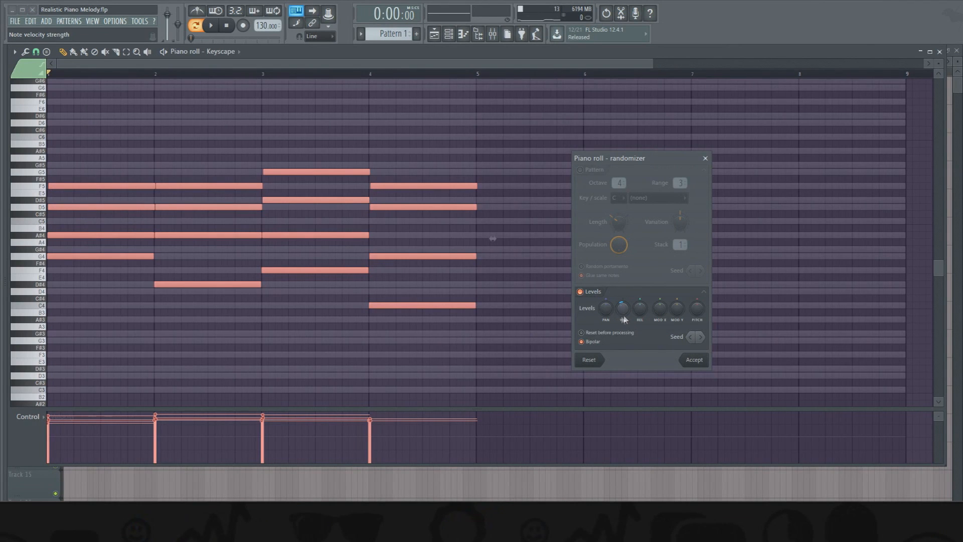
pyautogui.moveTo(625, 315); pyautogui.dragTo(626, 351)
pyautogui.click(694, 360)
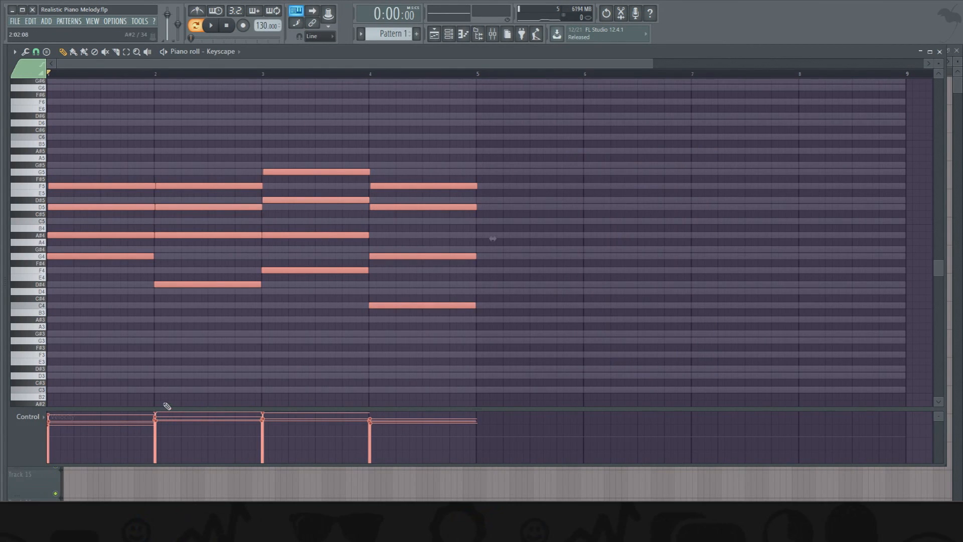
pyautogui.press('space')
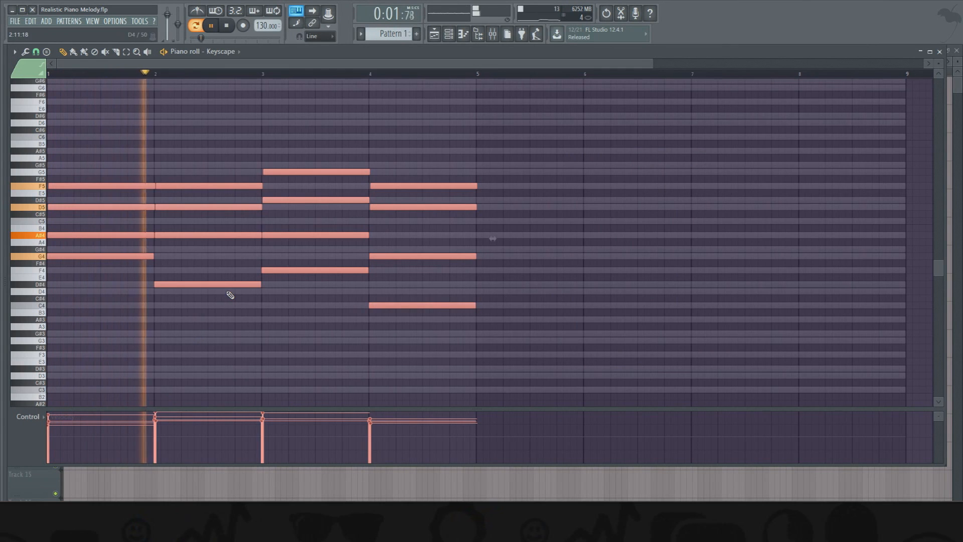
# - Lower the velocities of all selected chord notes together, deselect them, and play back the softer progression
pyautogui.press('space')
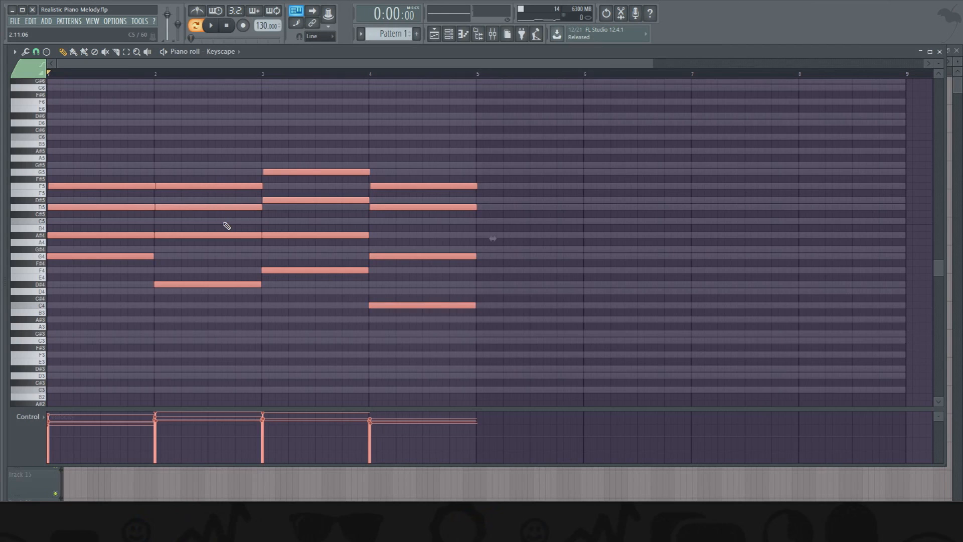
pyautogui.scroll(-5, 231, 276)
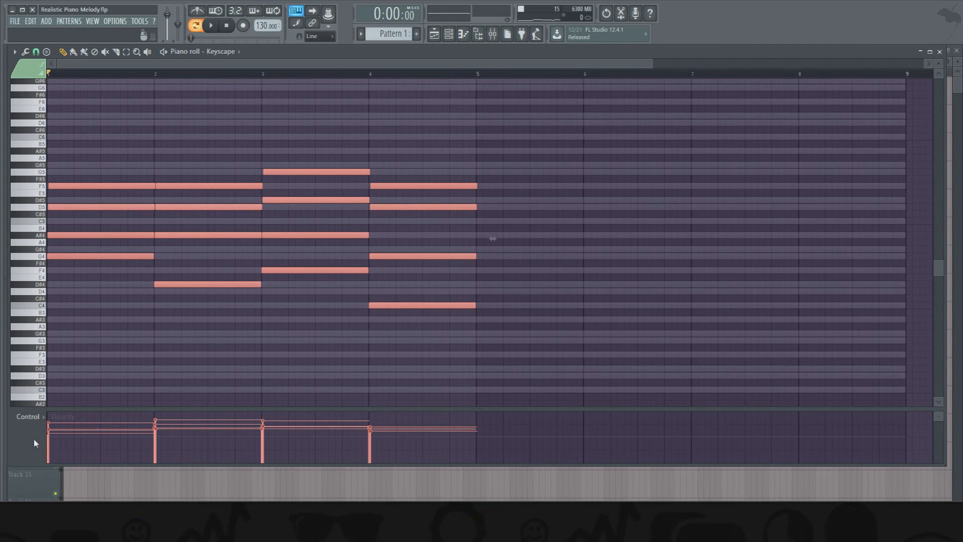
pyautogui.scroll(-5, 206, 296)
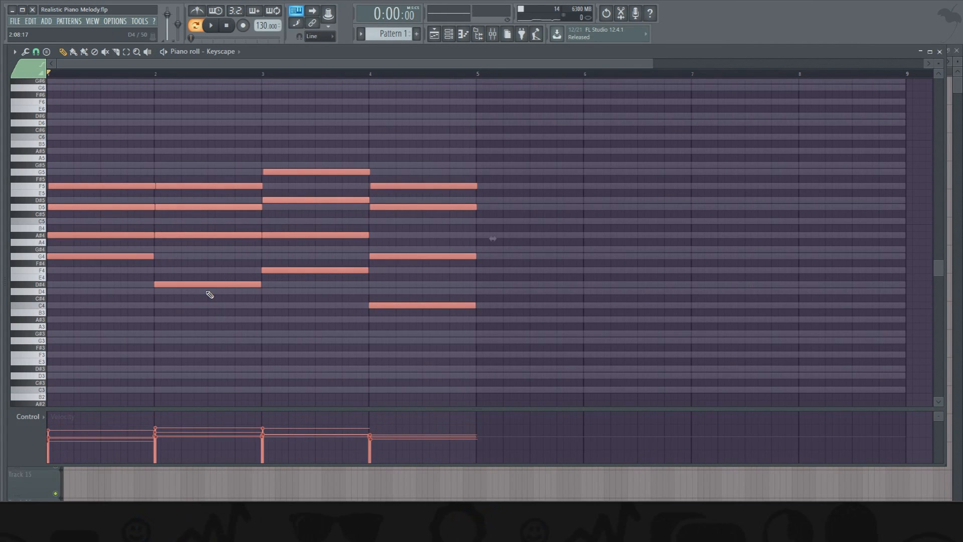
pyautogui.rightClick(207, 115)
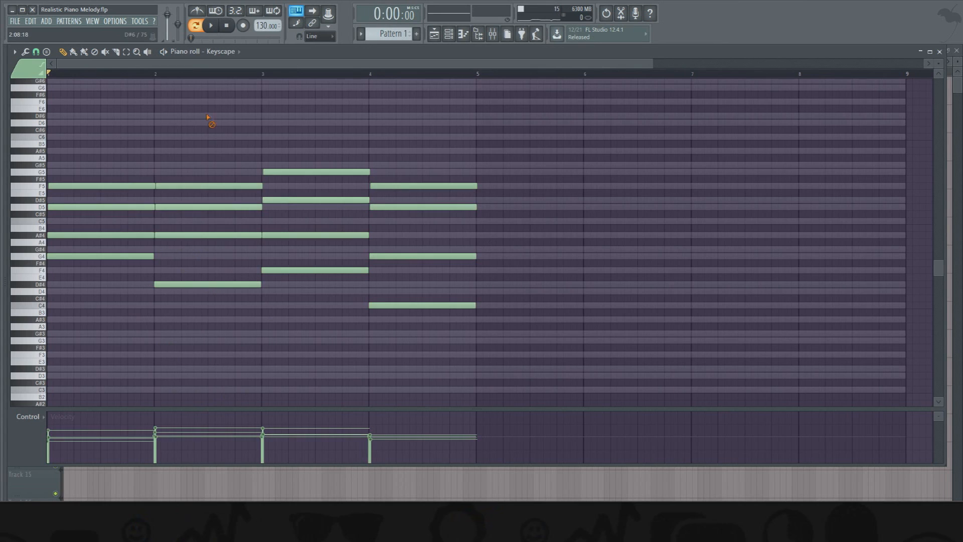
pyautogui.press('space')
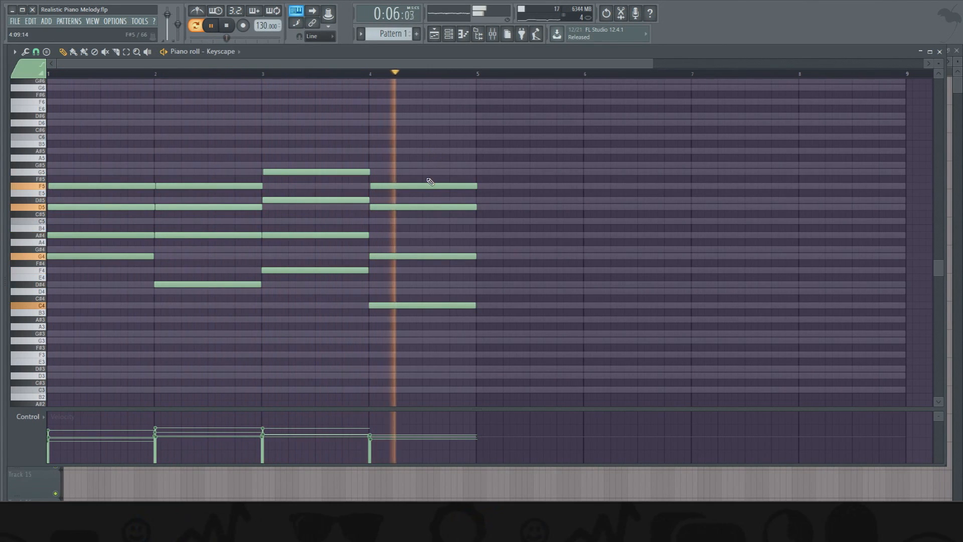
pyautogui.press('space')
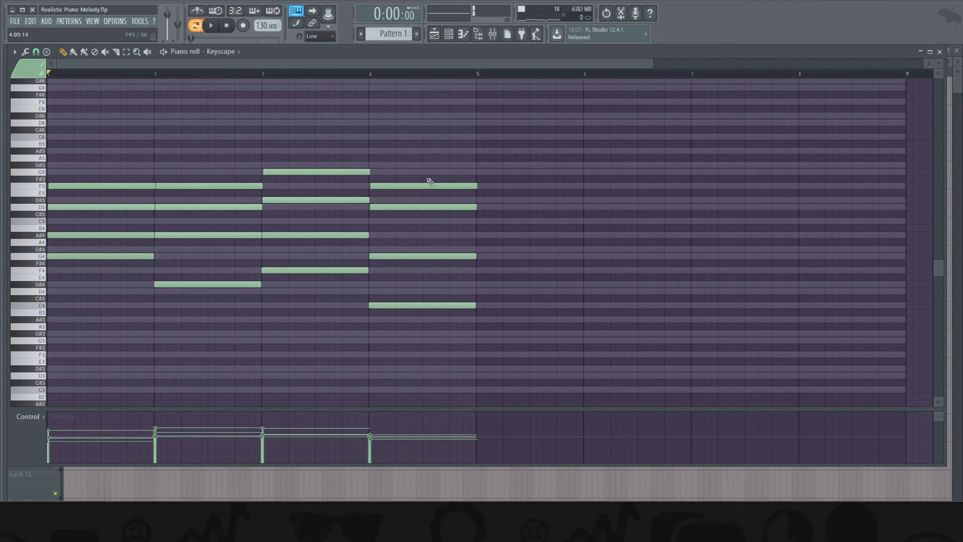
pyautogui.click(400, 193)
pyautogui.rightClick(400, 193)
pyautogui.moveTo(380, 206); pyautogui.dragTo(374, 206)
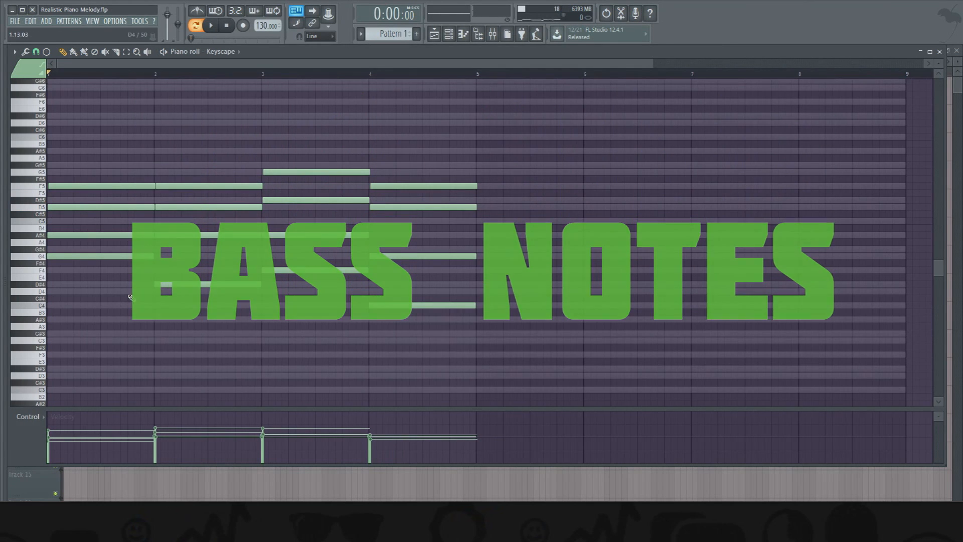
# - Duplicate the four chord root notes one octave lower as bass notes (G3, D#3, F3, C3) and reduce the copies' velocity
pyautogui.moveTo(82, 256); pyautogui.dragTo(288, 311)
pyautogui.keyDown('ctrl'); pyautogui.click(372, 304); pyautogui.keyUp('ctrl')
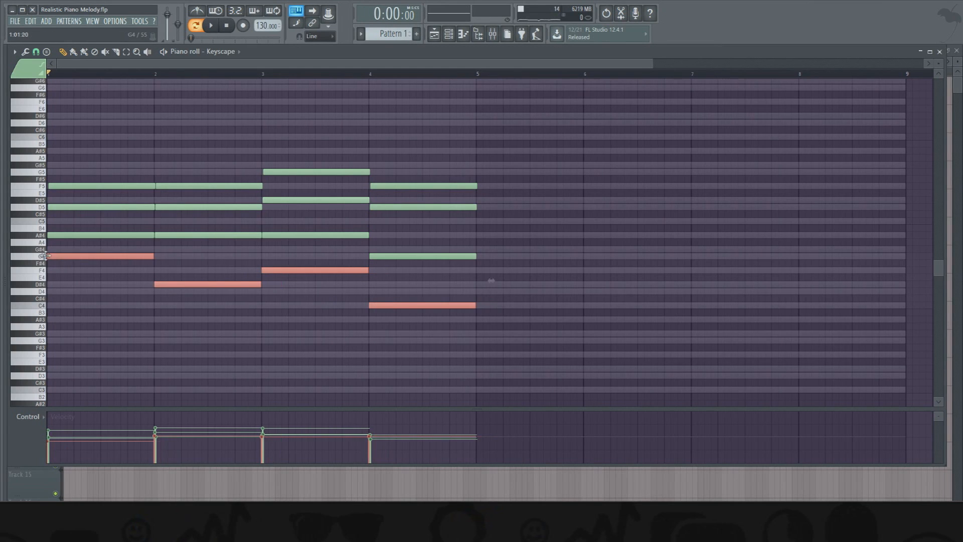
pyautogui.moveTo(44, 256); pyautogui.dragTo(17, 341)
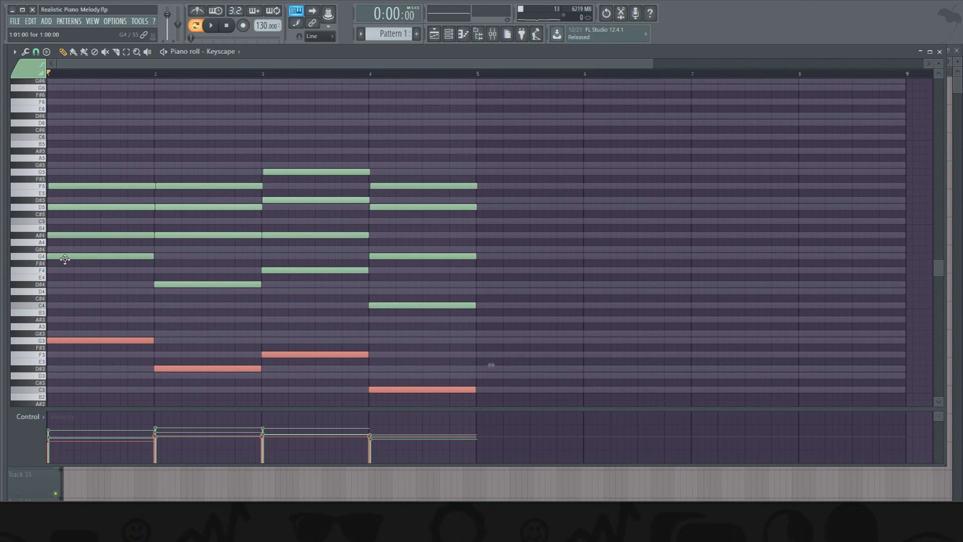
pyautogui.scroll(-4, 138, 263)
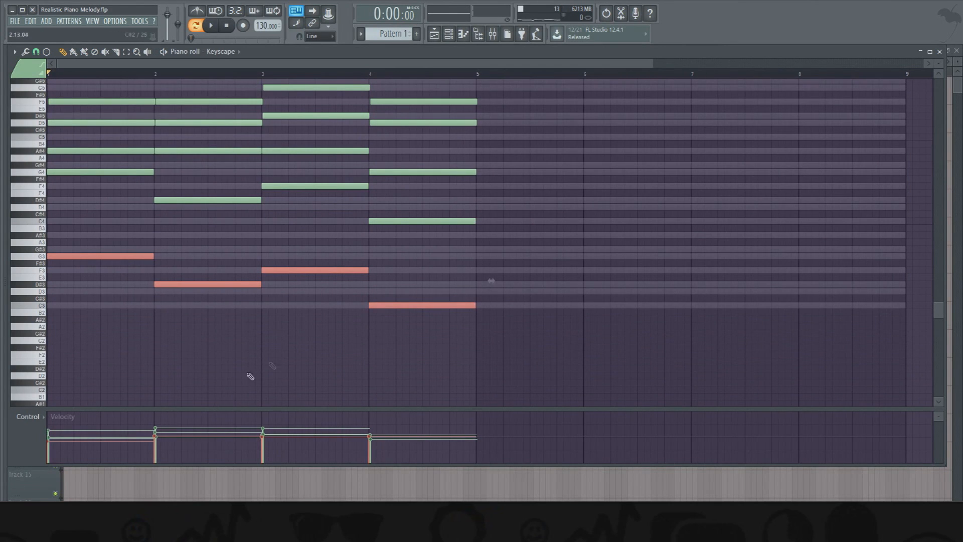
pyautogui.scroll(-4, 339, 321)
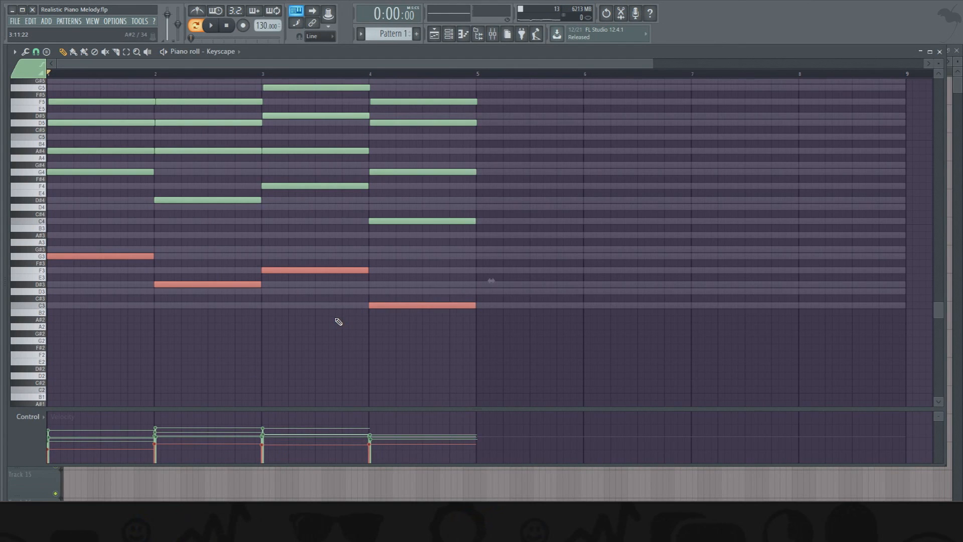
pyautogui.scroll(1, 301, 342)
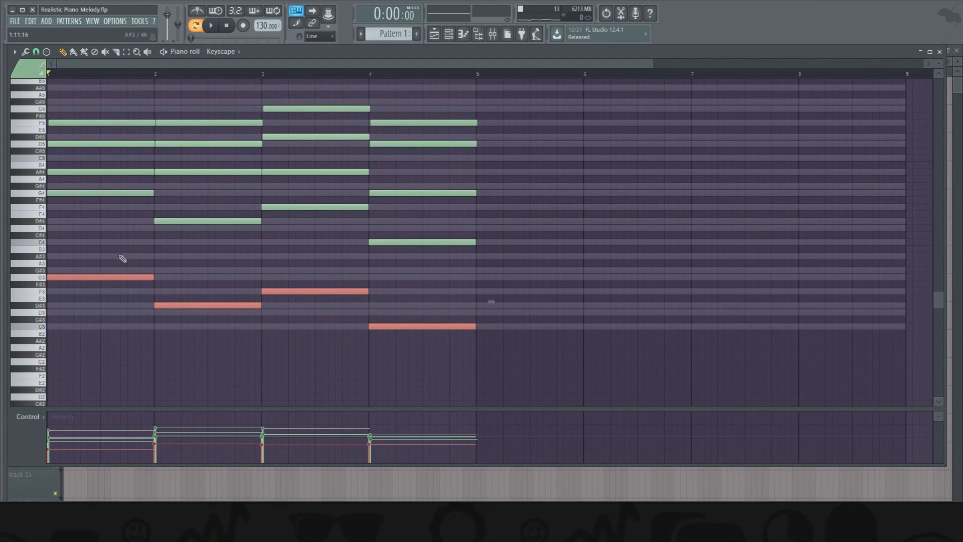
# - Play back the progression with the bass notes, and slightly shorten the ends of the bar 4 chord notes above the C3 bass
pyautogui.press('space')
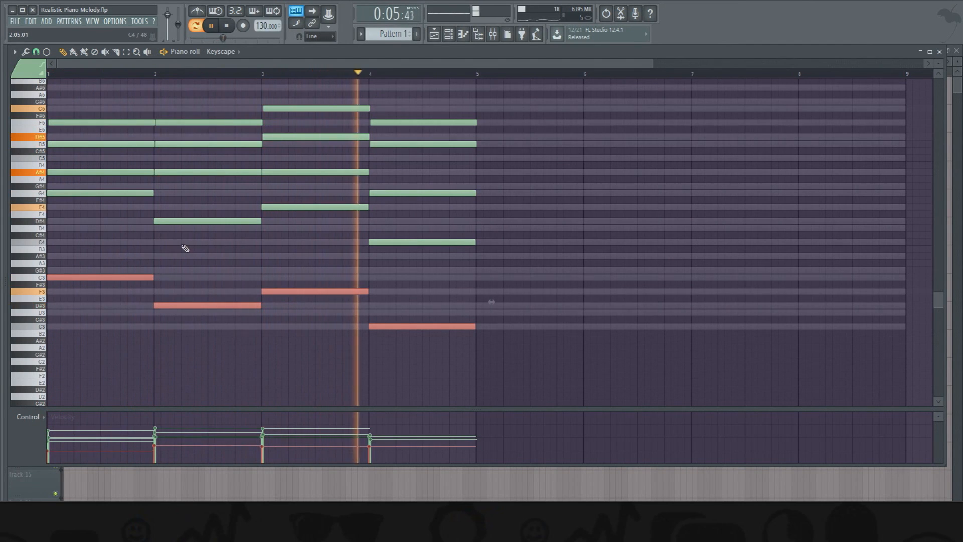
pyautogui.keyDown('ctrl'); pyautogui.click(208, 270); pyautogui.keyUp('ctrl')
pyautogui.scroll(3, 210, 270)
pyautogui.press('space')
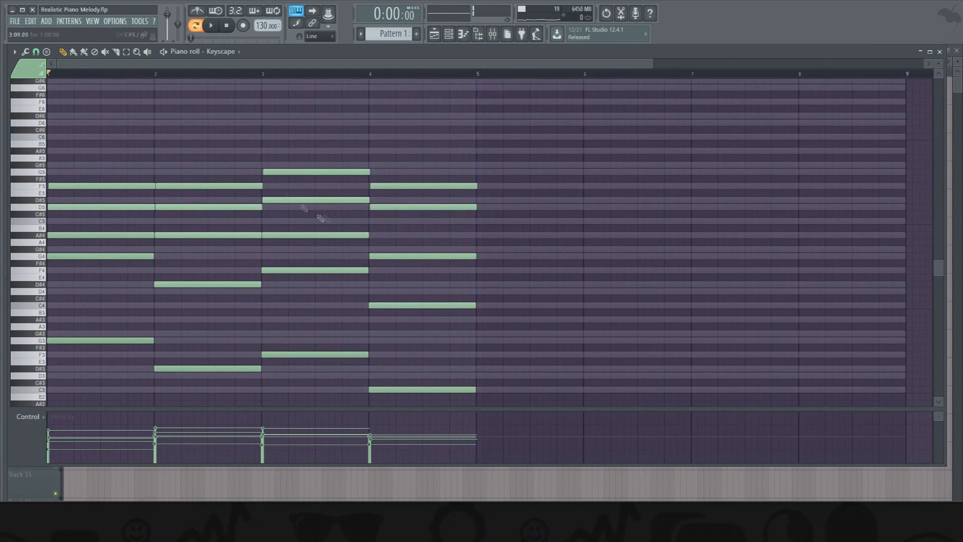
pyautogui.moveTo(479, 153); pyautogui.dragTo(471, 308)
pyautogui.click(476, 348)
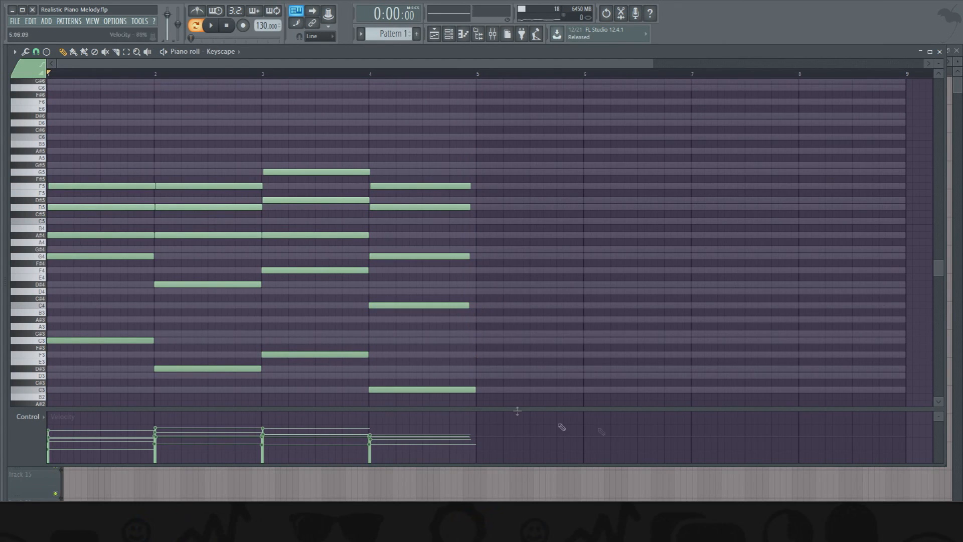
# - Add a D6 melody note at the start of bar 1 above the chord and raise its velocity
pyautogui.scroll(2, 578, 203)
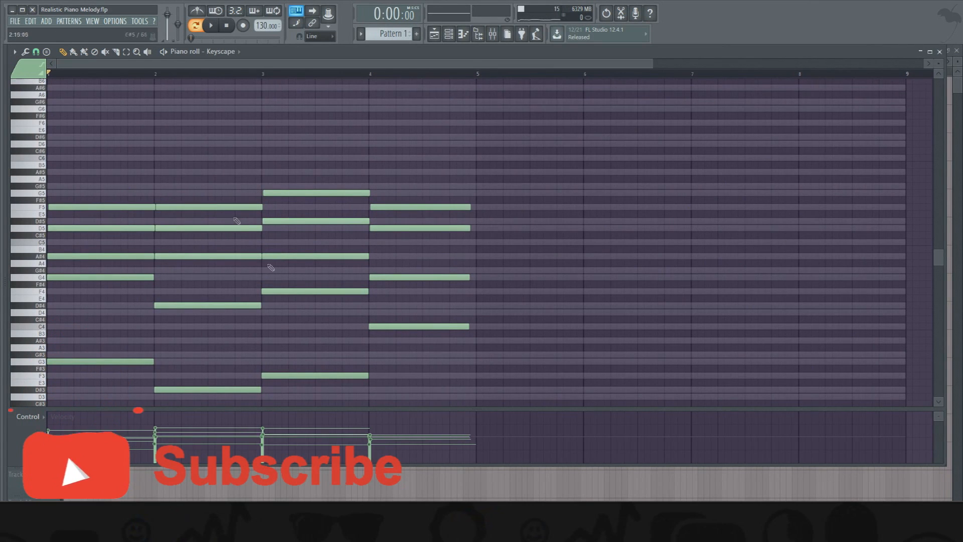
pyautogui.scroll(8, 114, 243)
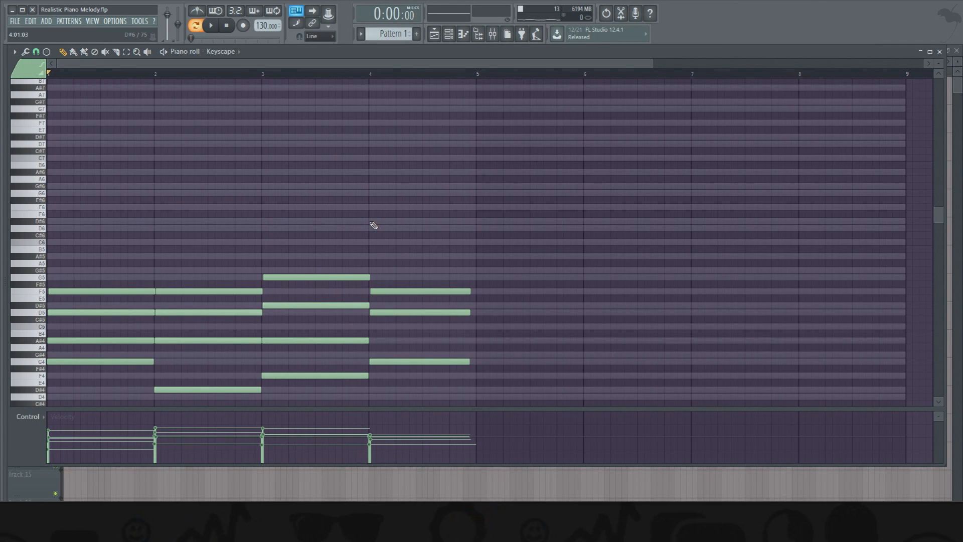
pyautogui.click(215, 28)
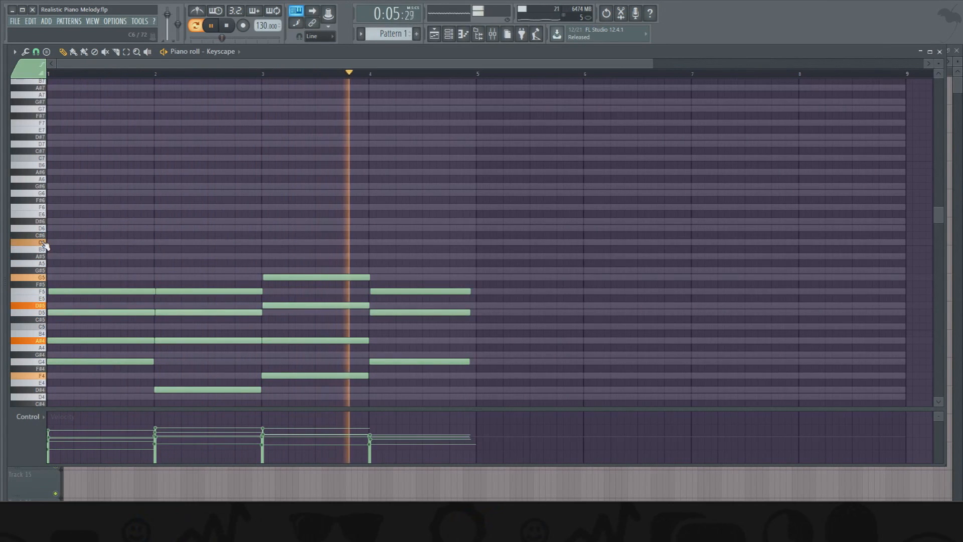
pyautogui.click(53, 228)
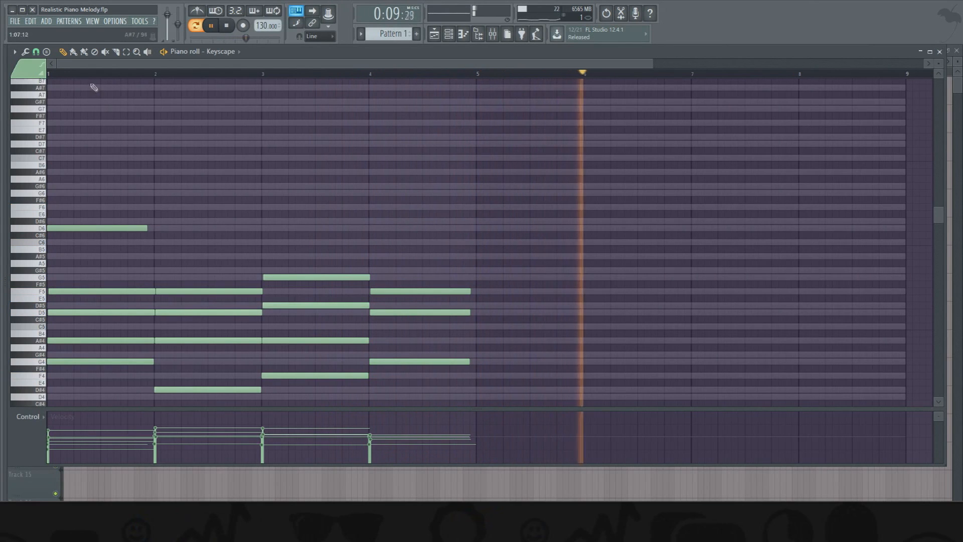
pyautogui.click(229, 28)
pyautogui.moveTo(165, 213); pyautogui.dragTo(48, 251)
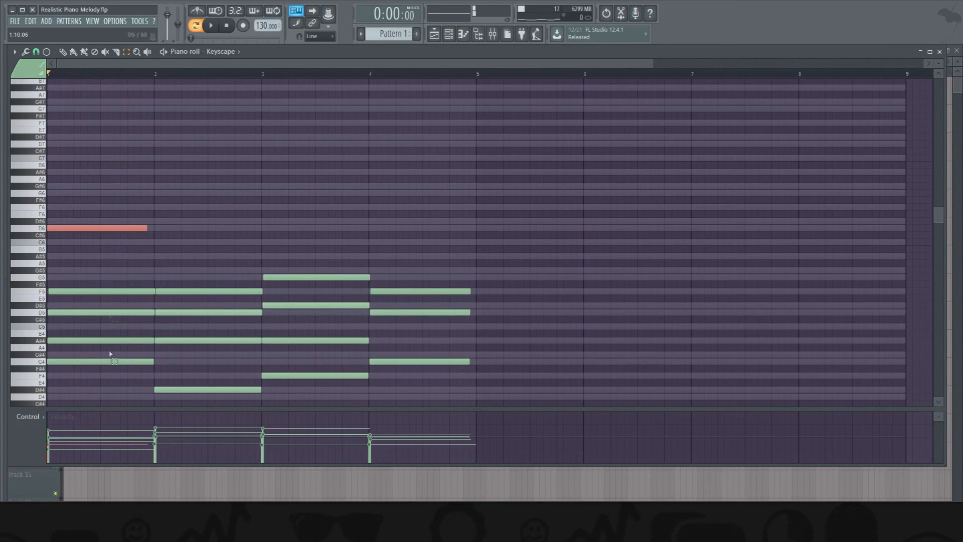
pyautogui.click(57, 431)
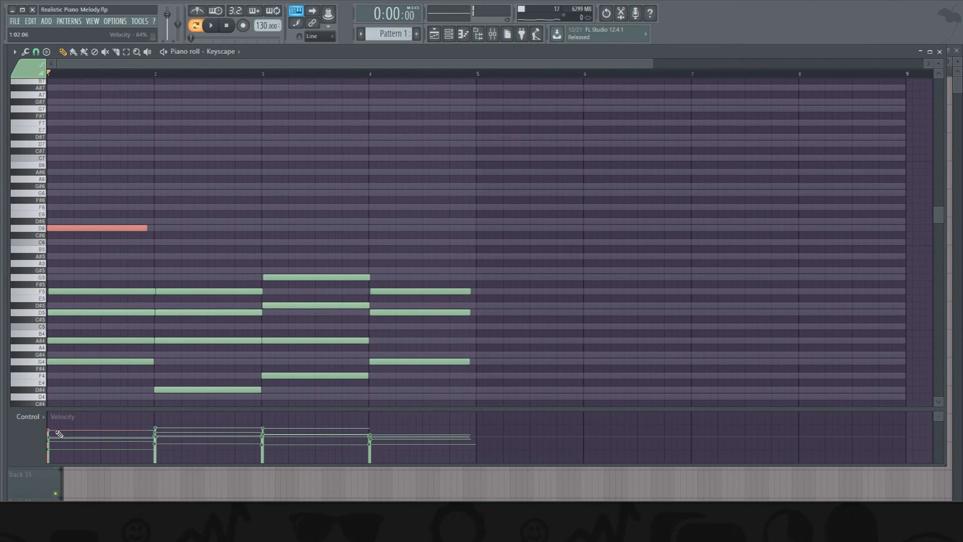
pyautogui.moveTo(59, 431); pyautogui.dragTo(62, 430)
pyautogui.click(149, 241)
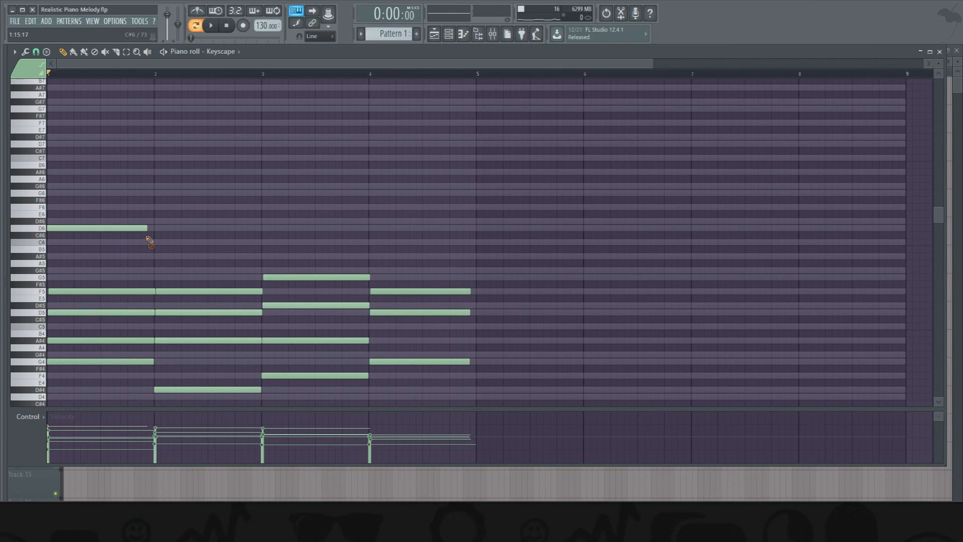
# - Add melody notes C6 in bar 2, G6 in bar 3 and F6 near bar 4 while playing the pattern
pyautogui.click(210, 33)
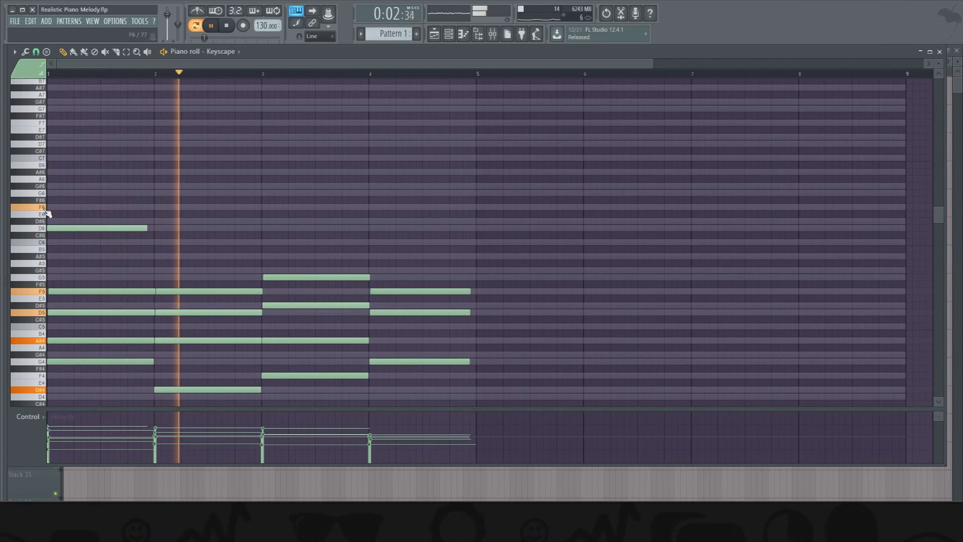
pyautogui.click(161, 242)
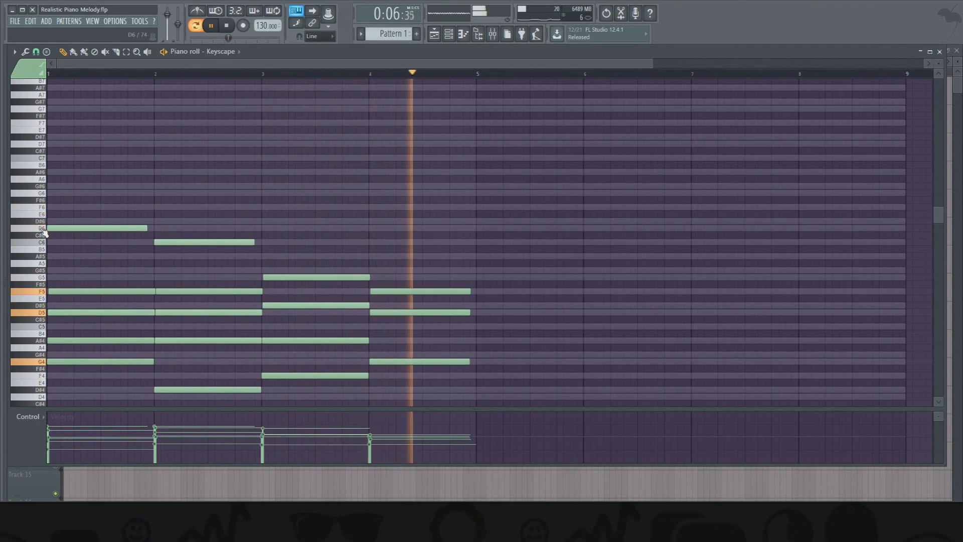
pyautogui.click(264, 194)
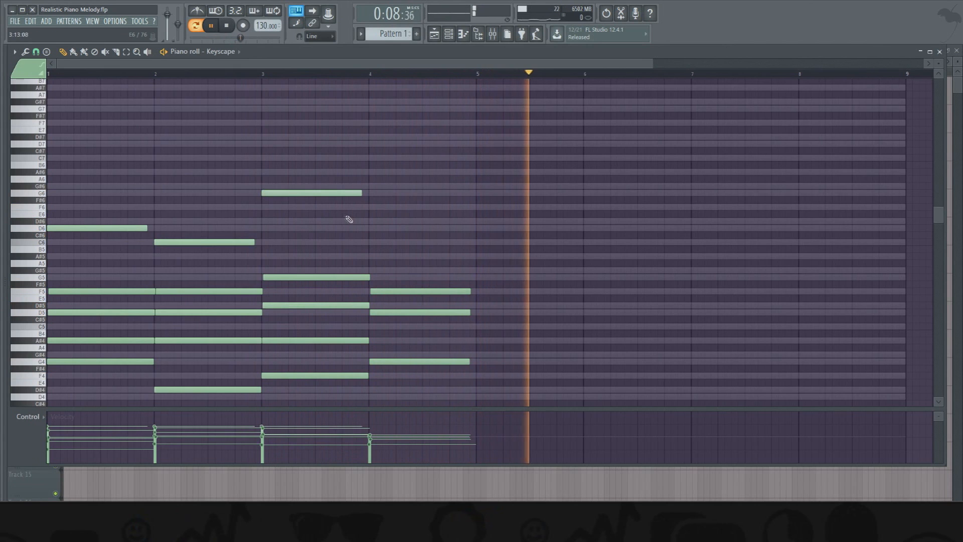
pyautogui.click(364, 206)
pyautogui.click(134, 74)
pyautogui.moveTo(134, 74); pyautogui.dragTo(5, 74)
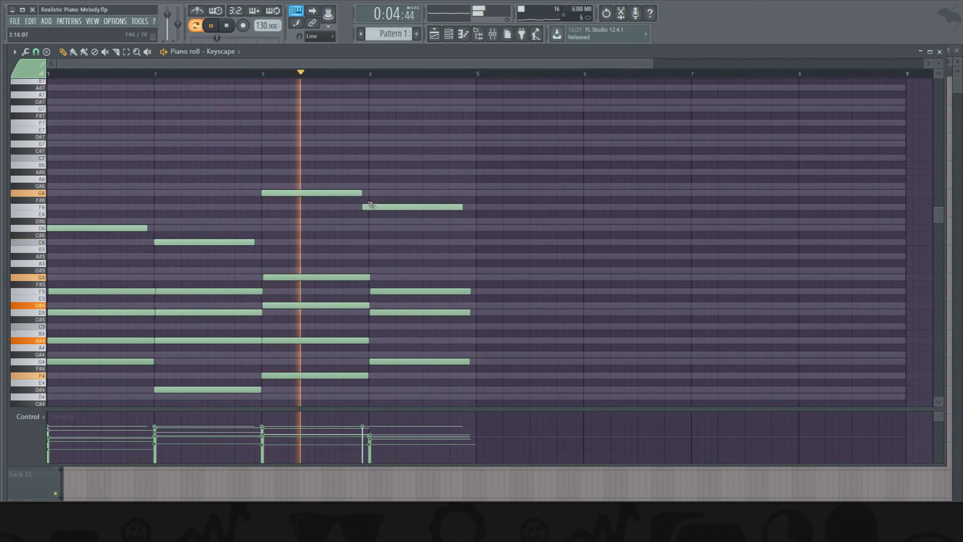
# - Align the F6 note to the start of bar 4, shorten it to half a bar, and add D6 in the second half
pyautogui.moveTo(394, 207); pyautogui.dragTo(398, 207)
pyautogui.moveTo(471, 208); pyautogui.dragTo(422, 209)
pyautogui.rightClick(451, 214)
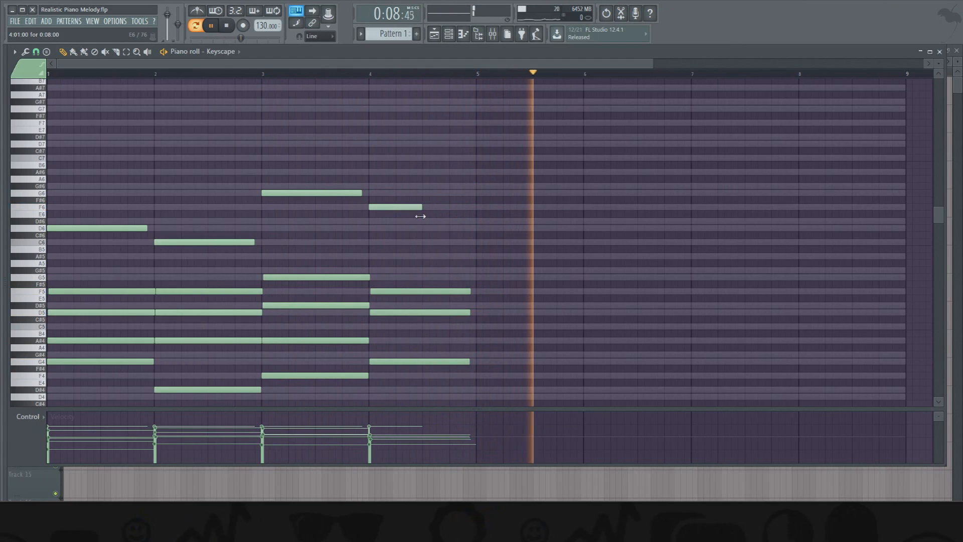
pyautogui.click(426, 228)
pyautogui.press('space')
pyautogui.moveTo(143, 225); pyautogui.dragTo(143, 226)
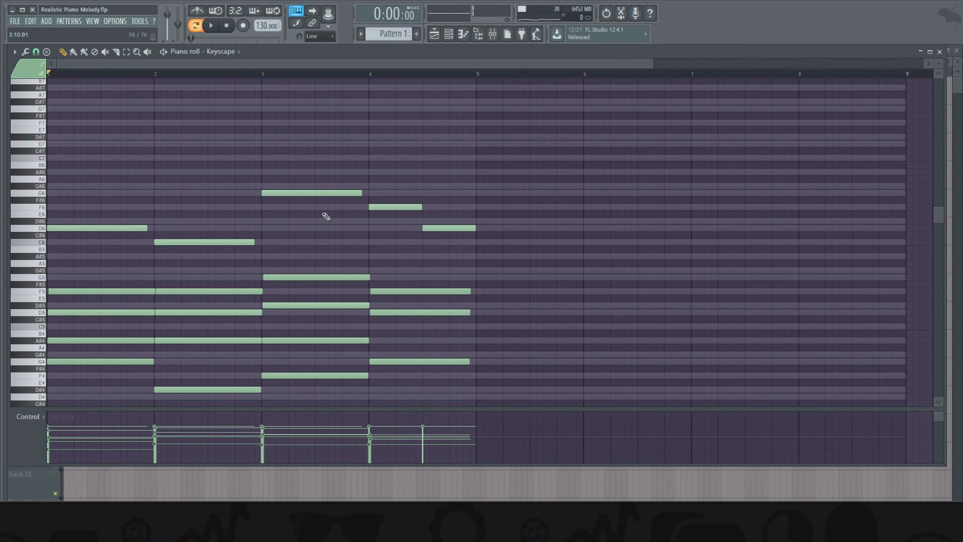
# - Shorten all five melody notes above the chords to one beat each
pyautogui.moveTo(483, 156); pyautogui.dragTo(146, 201)
pyautogui.click(153, 189)
pyautogui.moveTo(146, 229); pyautogui.dragTo(70, 233)
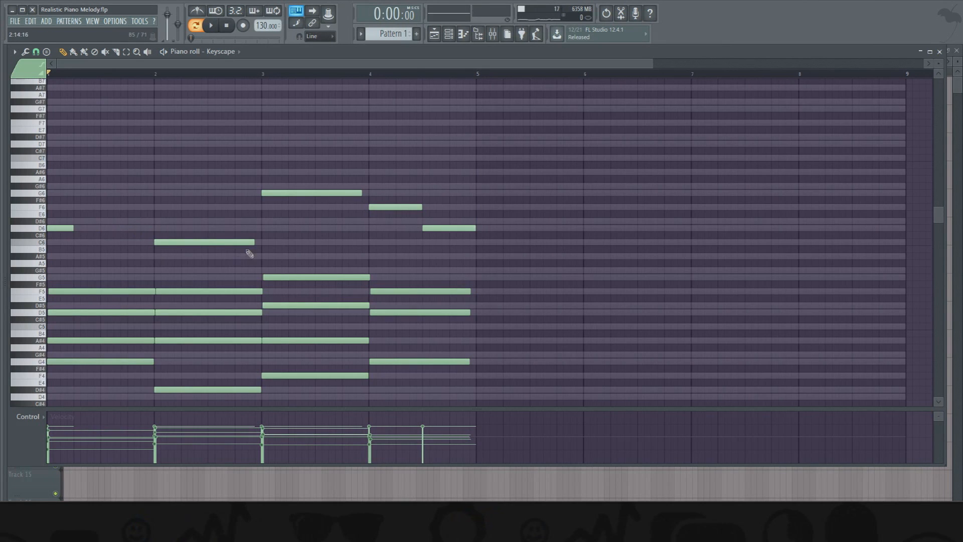
pyautogui.moveTo(253, 243); pyautogui.dragTo(174, 250)
pyautogui.moveTo(361, 194); pyautogui.dragTo(284, 197)
pyautogui.moveTo(423, 208); pyautogui.dragTo(390, 212)
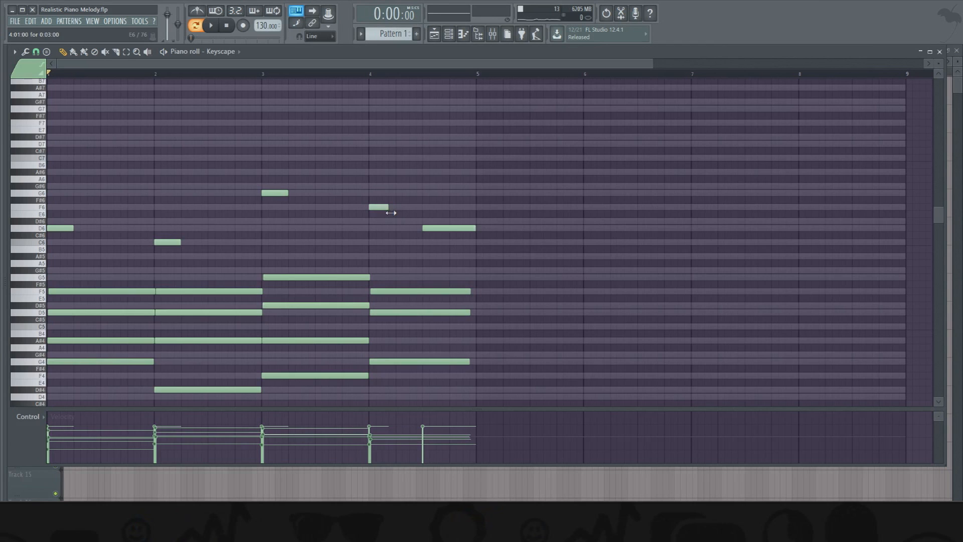
pyautogui.moveTo(475, 228); pyautogui.dragTo(450, 229)
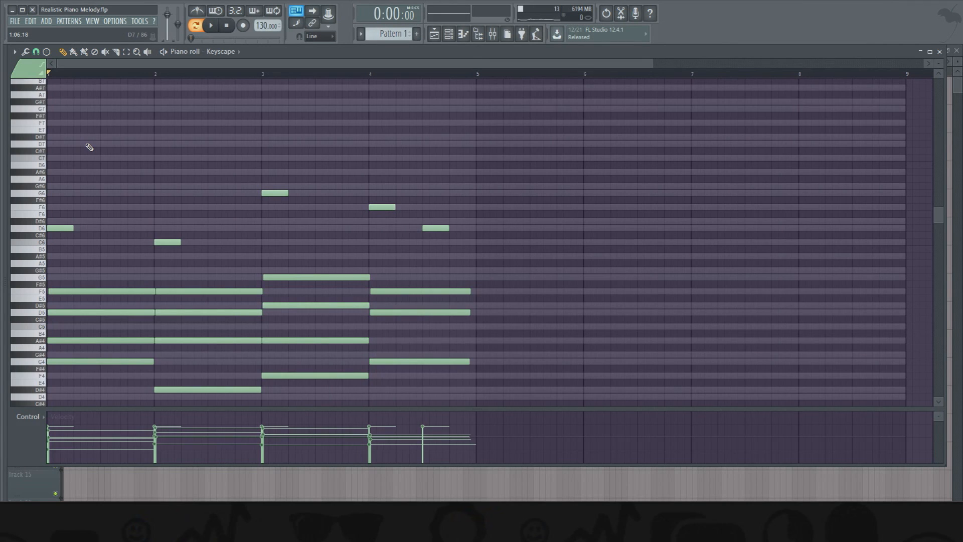
# - Add a C6 note directly after the first D6 melody note in bar 1 and shorten it to about a quarter beat
pyautogui.click(75, 243)
pyautogui.moveTo(99, 243); pyautogui.dragTo(66, 250)
pyautogui.click(82, 229)
# - Set the piano roll's snap resolution to 1/2 step
pyautogui.click(36, 52)
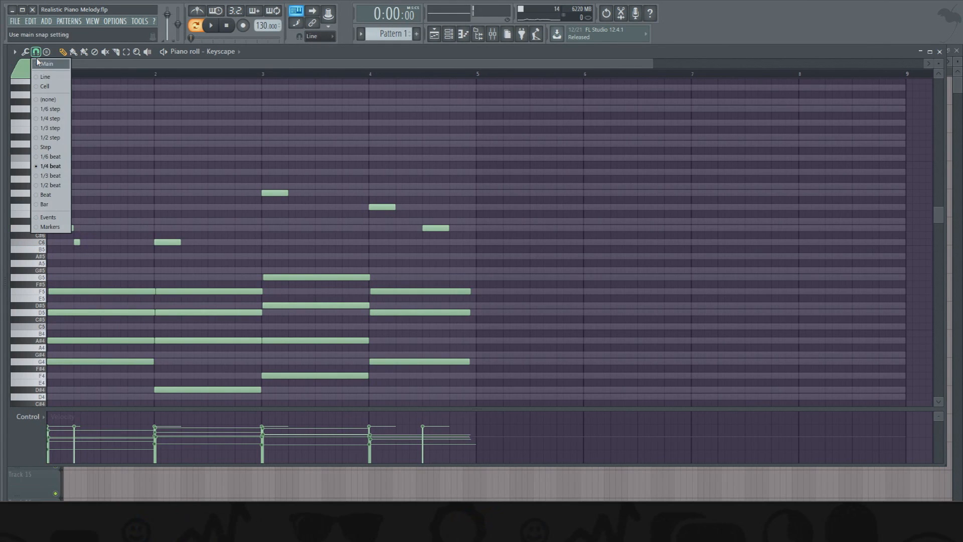
pyautogui.click(45, 138)
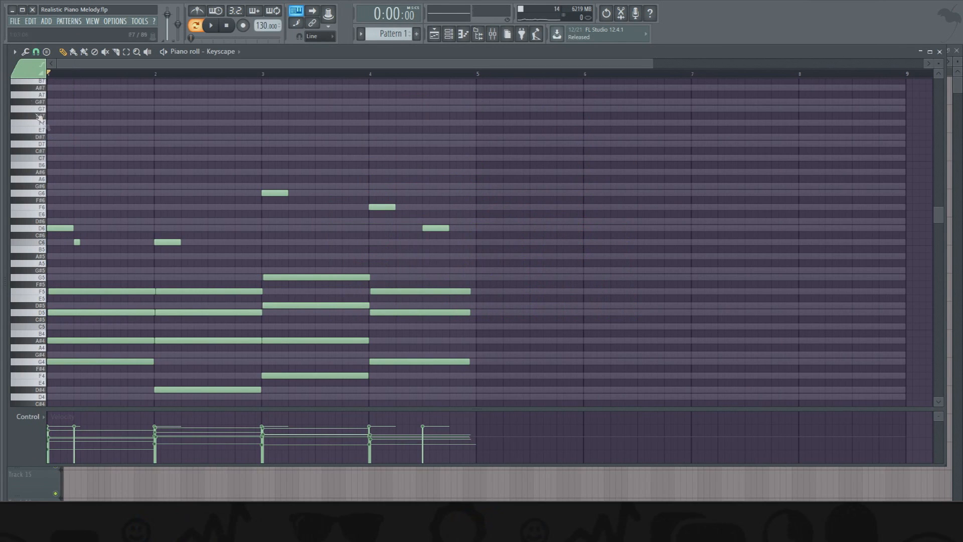
pyautogui.click(25, 52)
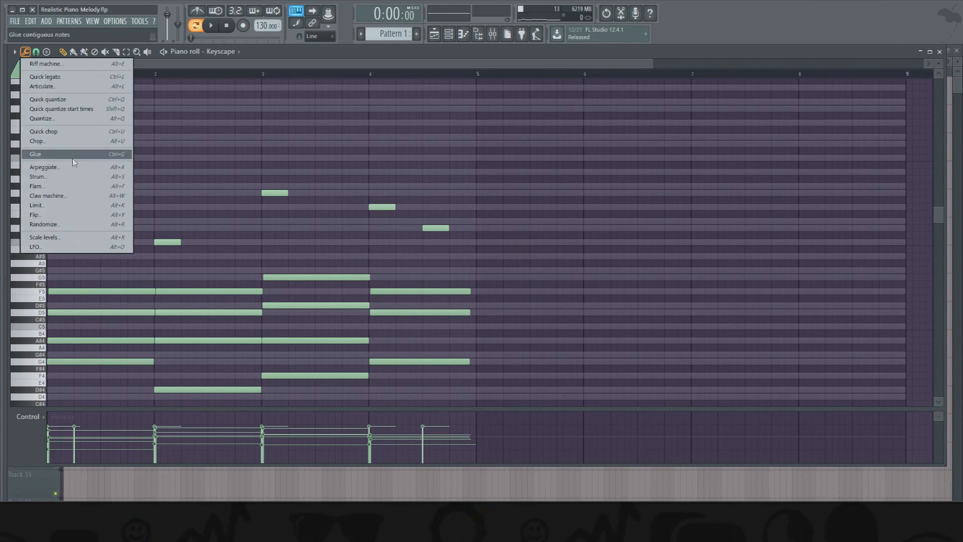
pyautogui.click(147, 59)
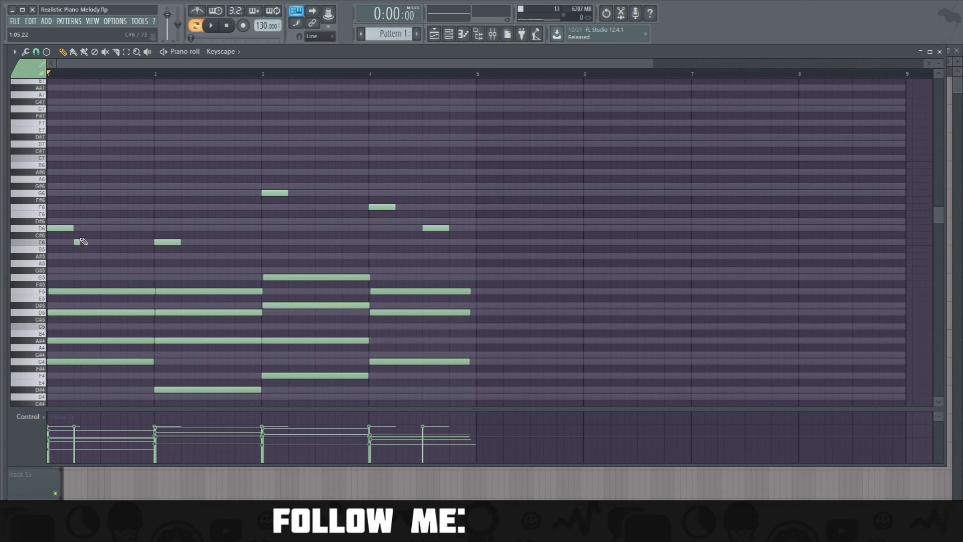
# - Shorten the C6 grace note after the first D6 in bar 1 to half a step
pyautogui.scroll(3, 88, 74)
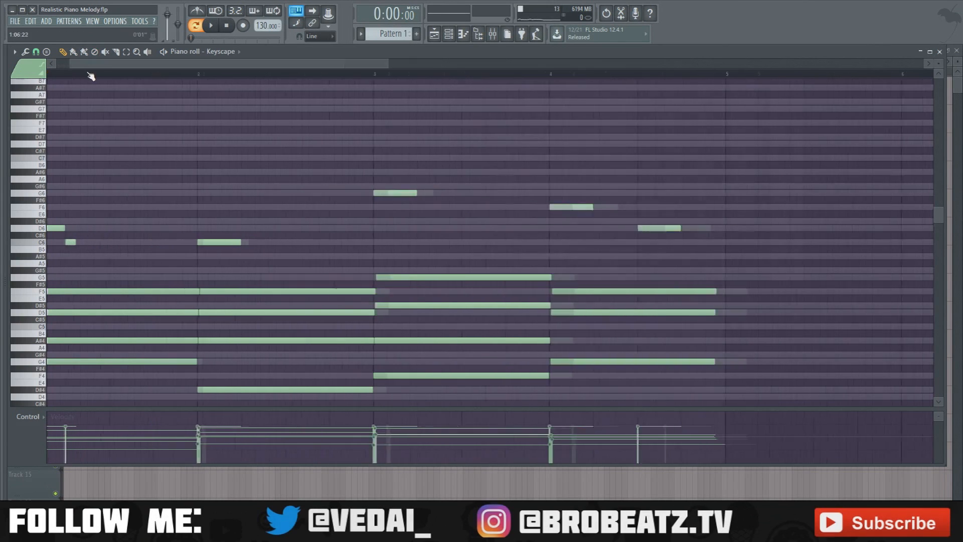
pyautogui.scroll(3, 92, 74)
pyautogui.moveTo(99, 67); pyautogui.dragTo(54, 69)
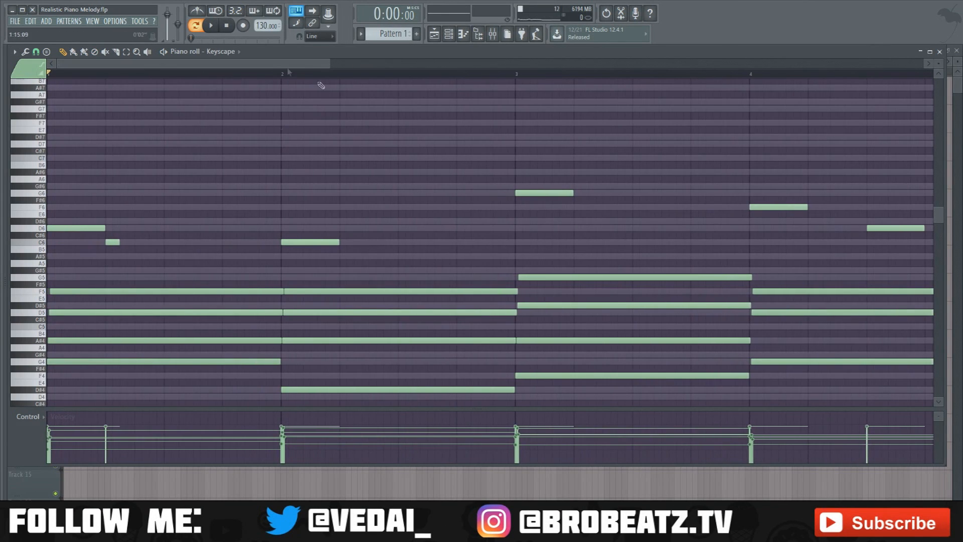
pyautogui.moveTo(119, 242); pyautogui.dragTo(111, 243)
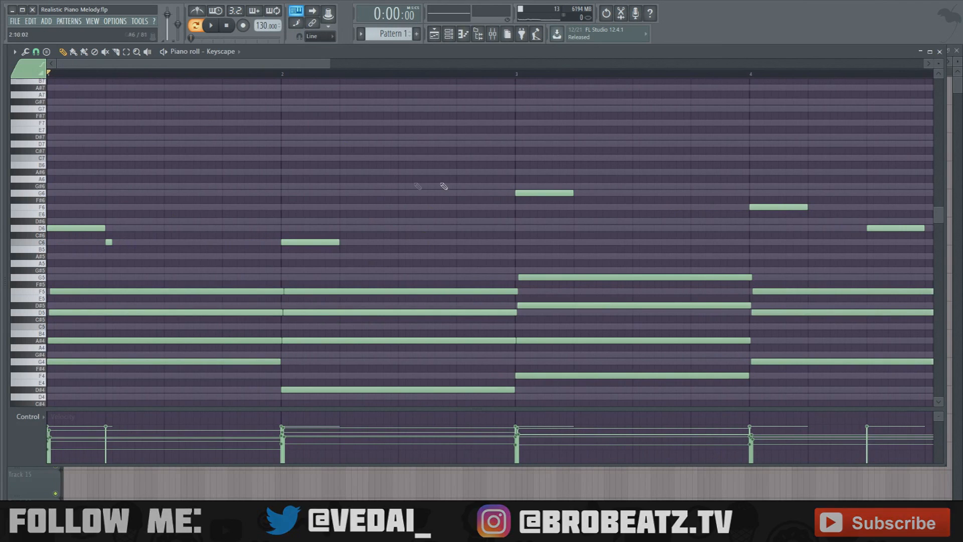
# - Continue the bar 1 melody with a short D6, a one-beat C6 and an A#5 held to the end of the bar
pyautogui.click(116, 229)
pyautogui.click(139, 243)
pyautogui.moveTo(163, 247); pyautogui.dragTo(187, 248)
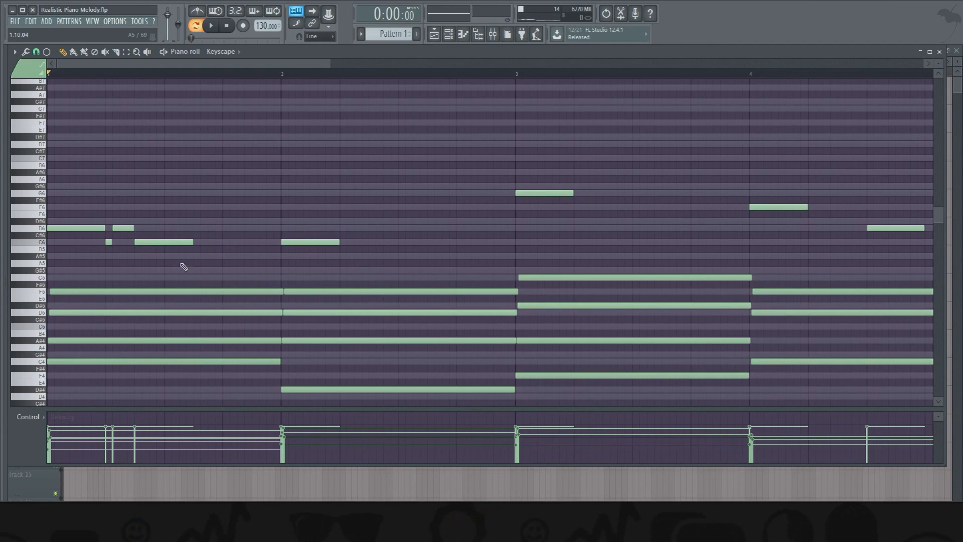
pyautogui.click(28, 230)
pyautogui.moveTo(34, 241)
pyautogui.mouseDown()
pyautogui.moveTo(35, 228)
pyautogui.moveTo(36, 257)
pyautogui.mouseUp()
pyautogui.click(197, 257)
pyautogui.moveTo(251, 256); pyautogui.dragTo(282, 257)
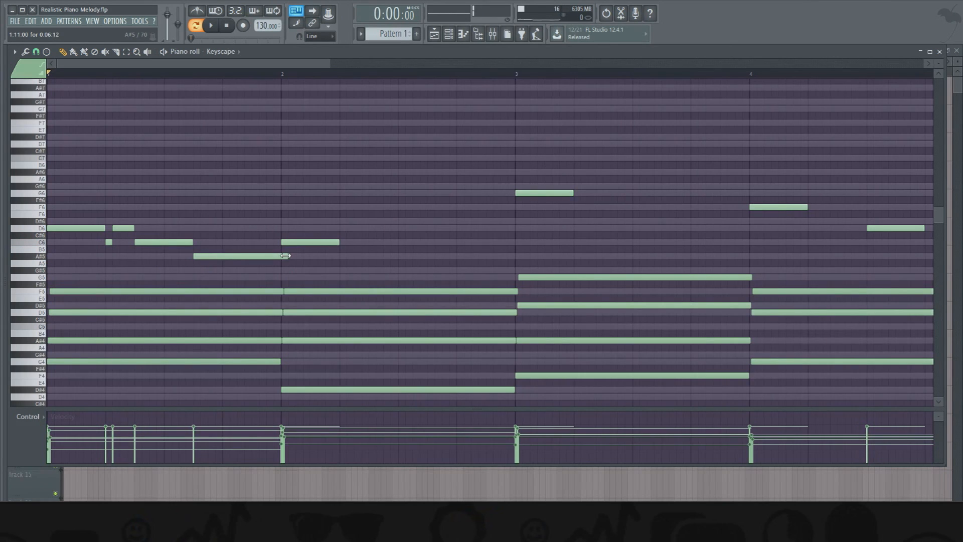
# - Add five half-step C6 notes in bar 2, spaced half a beat apart, starting right after the one-beat C6
pyautogui.click(341, 241)
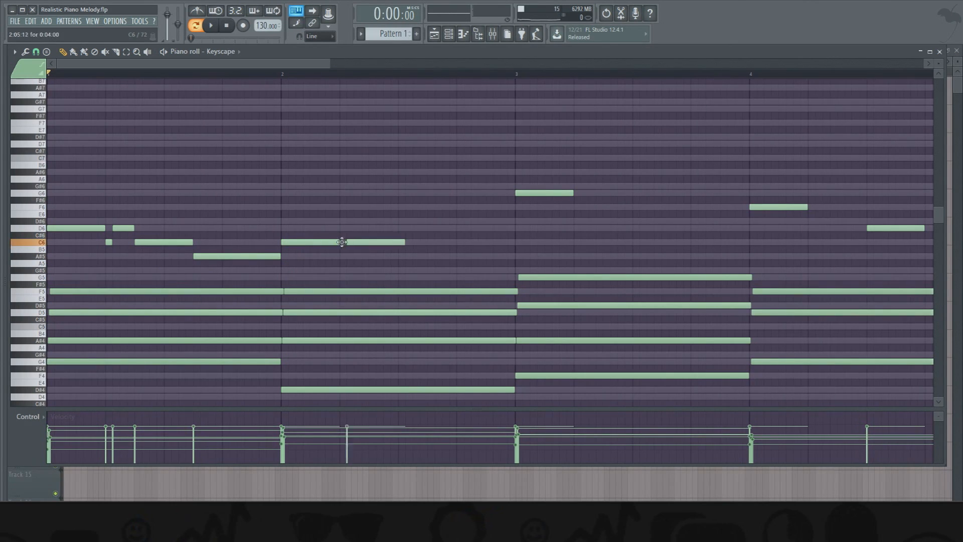
pyautogui.click(377, 242)
pyautogui.rightClick(399, 243)
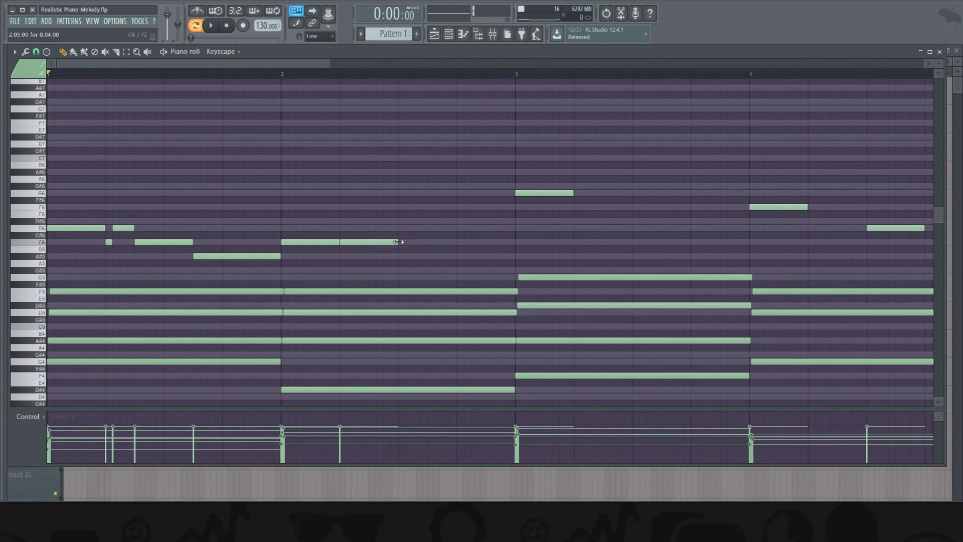
pyautogui.moveTo(398, 243); pyautogui.dragTo(347, 243)
pyautogui.click(372, 243)
pyautogui.click(401, 243)
pyautogui.click(431, 243)
pyautogui.click(456, 242)
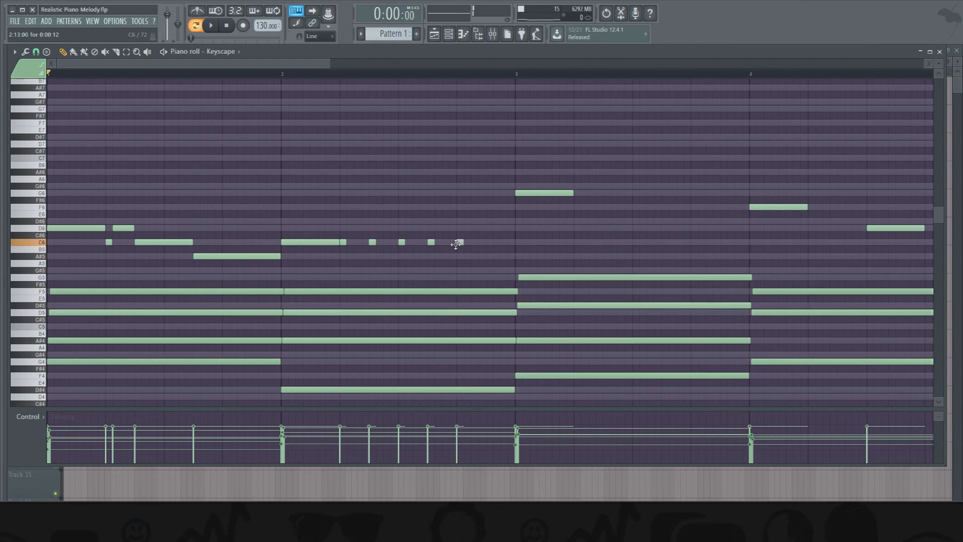
# - Finish bar 2 with a D6 and a closing C6, and lower the second and fourth short C6 notes to A#5
pyautogui.click(467, 229)
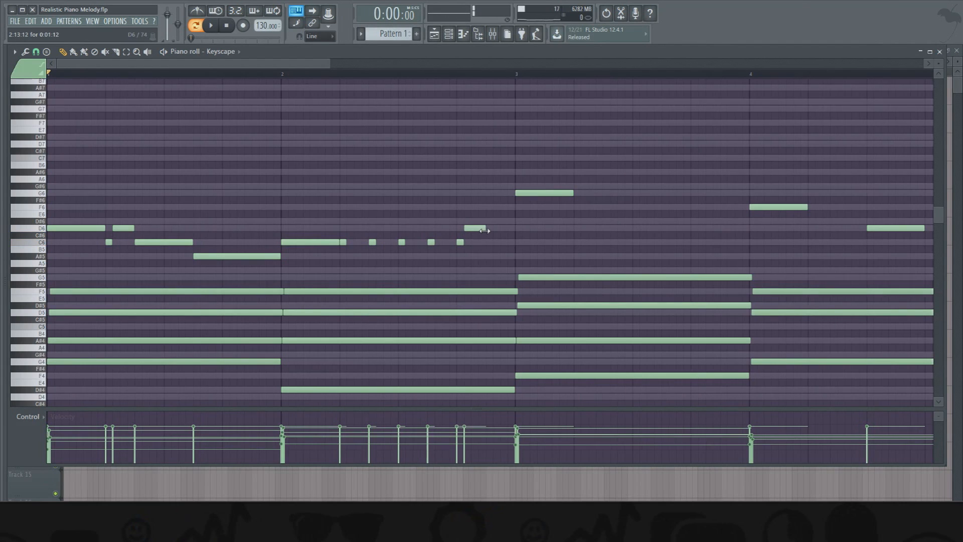
pyautogui.click(499, 243)
pyautogui.moveTo(372, 242); pyautogui.dragTo(374, 263)
pyautogui.moveTo(431, 242); pyautogui.dragTo(430, 257)
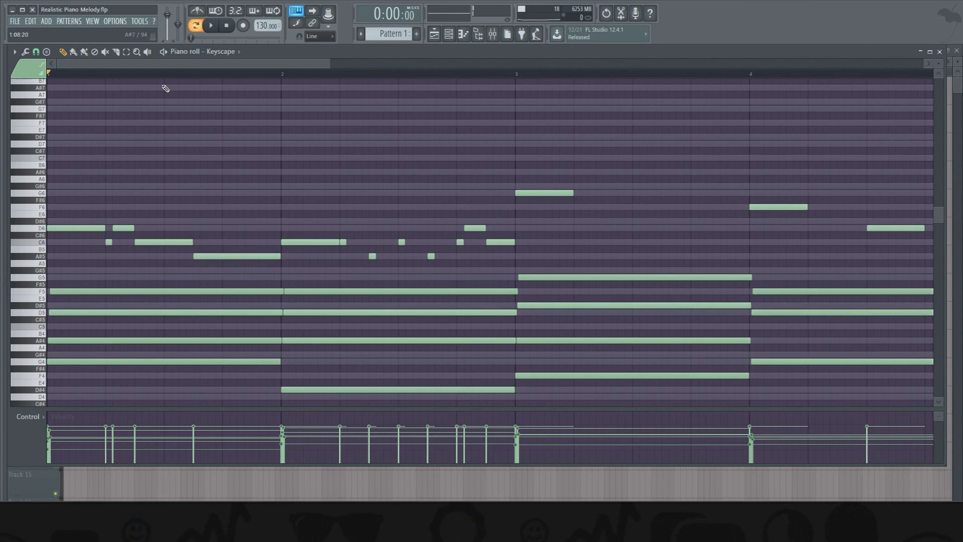
# - Set bars 1 and 2 as the playback range and listen to the melody
pyautogui.moveTo(518, 73); pyautogui.dragTo(48, 74)
pyautogui.press('space')
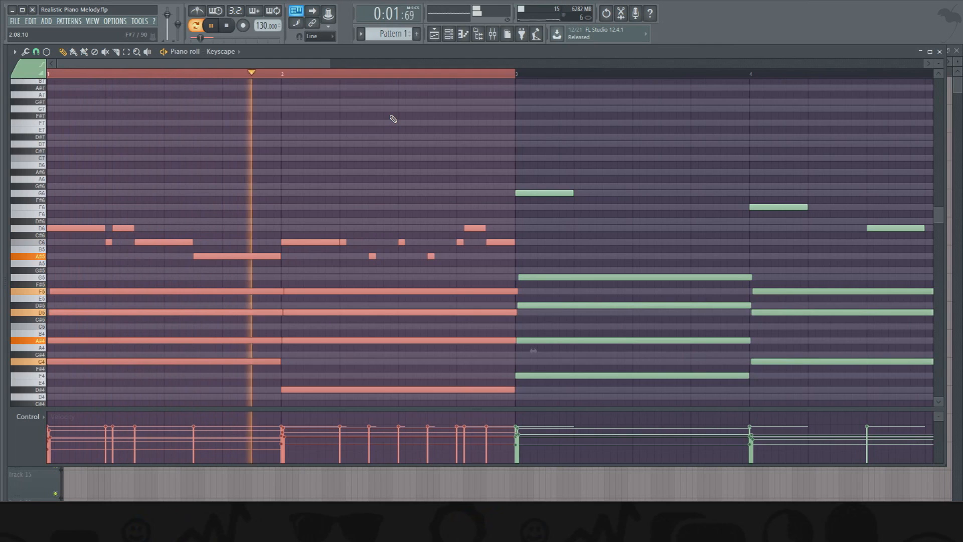
pyautogui.press('space')
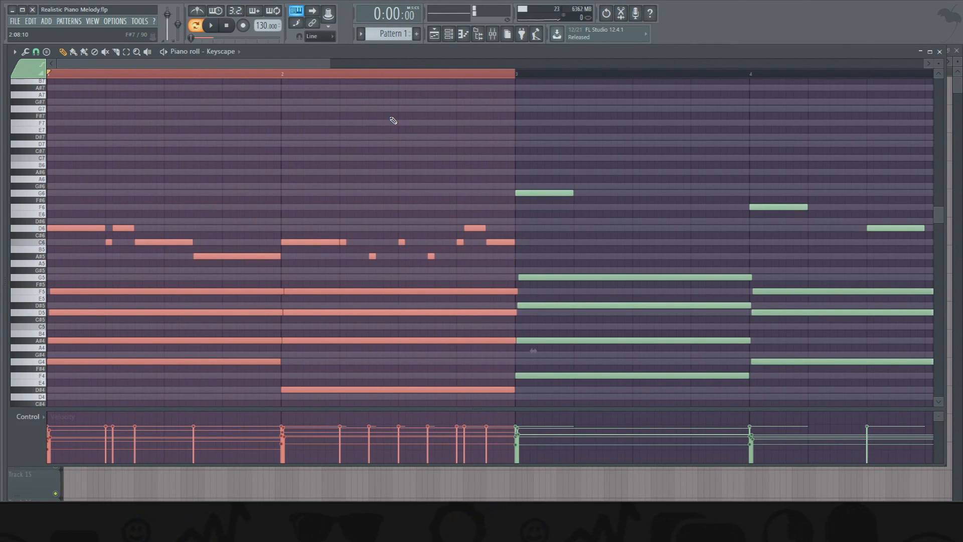
# - Select only the melody notes of bars 1 and 2 and lower the velocities of bar 1's short C6, one-beat C6 and A#5
pyautogui.hotkey('ctrl', 'd')
pyautogui.moveTo(509, 211); pyautogui.dragTo(50, 270)
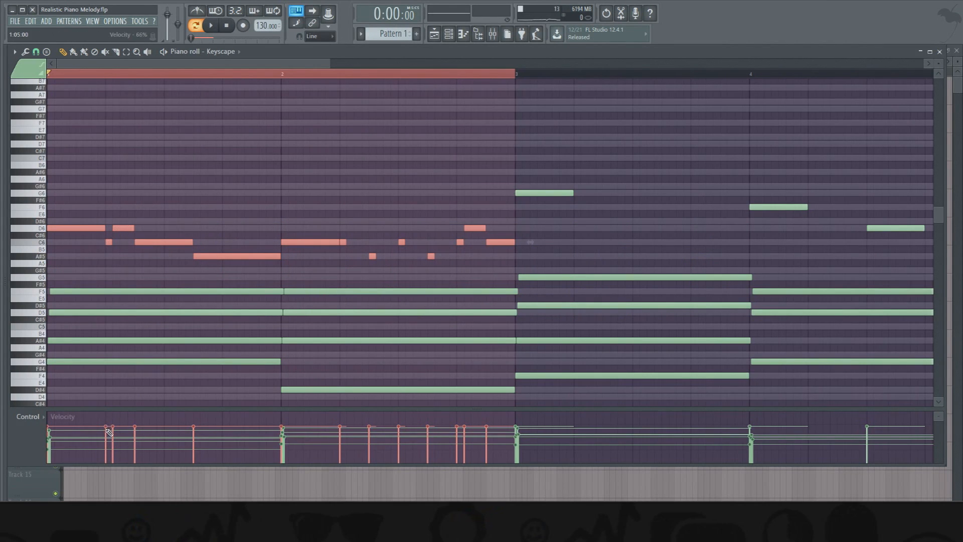
pyautogui.click(134, 433)
pyautogui.click(196, 434)
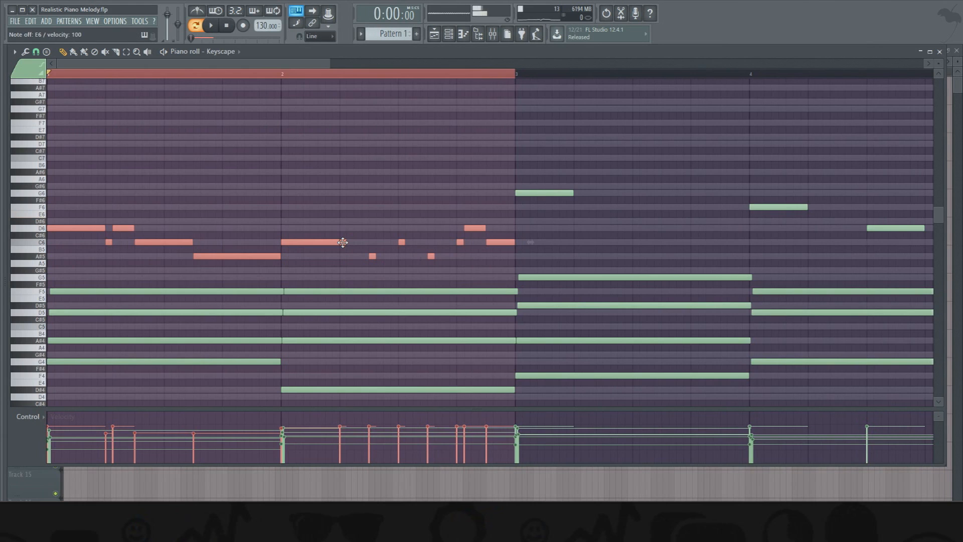
# - Vary the velocities of the short notes in the second half of bar 2, making the second A#5 the softest
pyautogui.press('i')
pyautogui.press('i')
pyautogui.press('u')
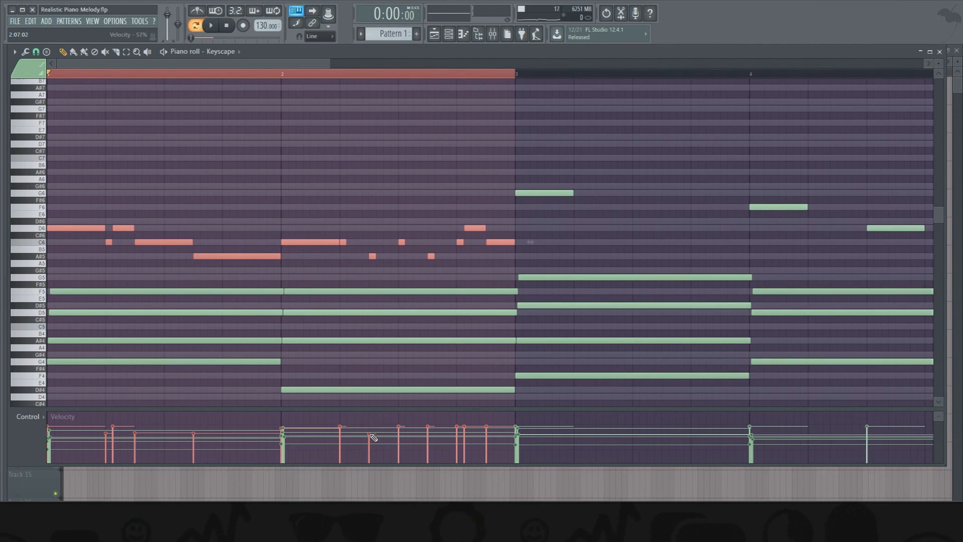
pyautogui.moveTo(427, 441); pyautogui.dragTo(435, 442)
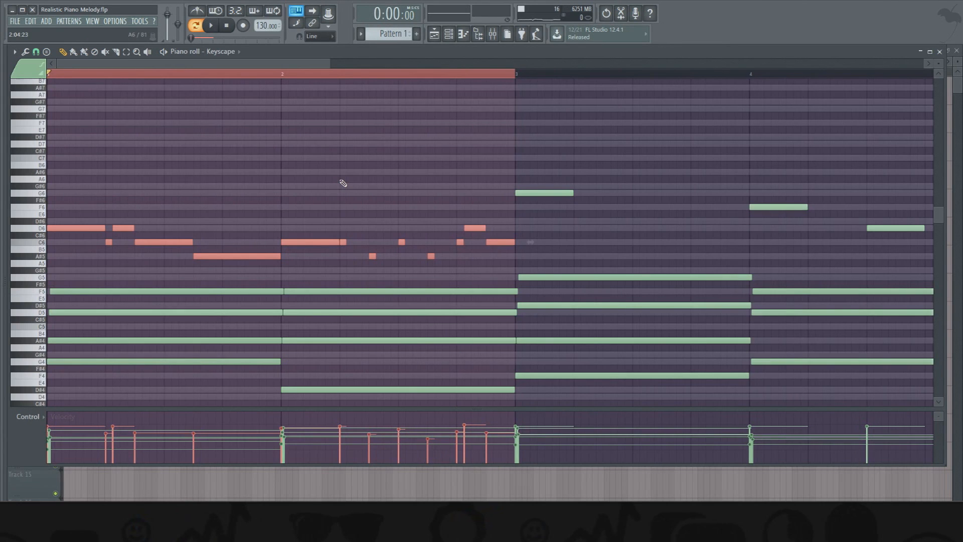
# - Play bars 1 and 2, undo the flattened velocities, and soften bar 2's first short C6 and first A#5
pyautogui.press('space')
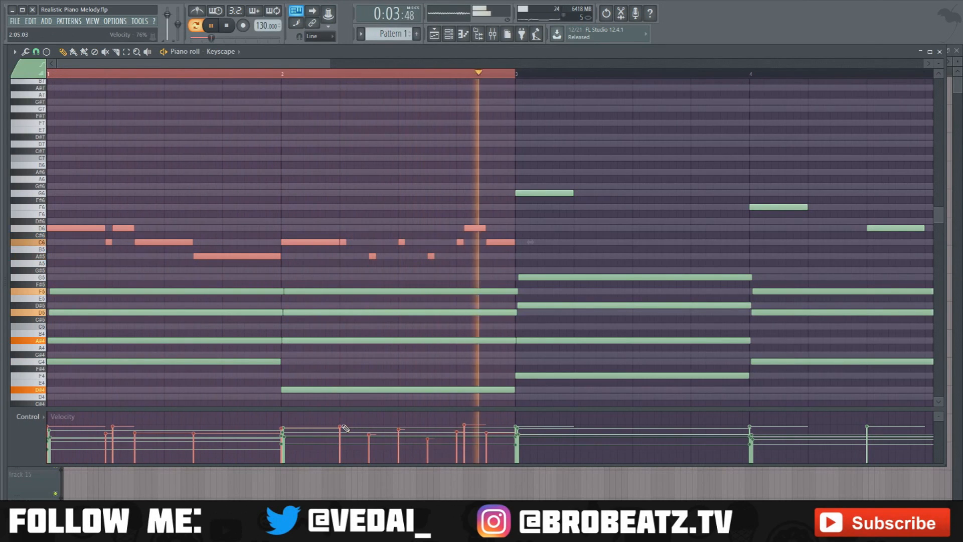
pyautogui.moveTo(342, 427); pyautogui.dragTo(505, 429)
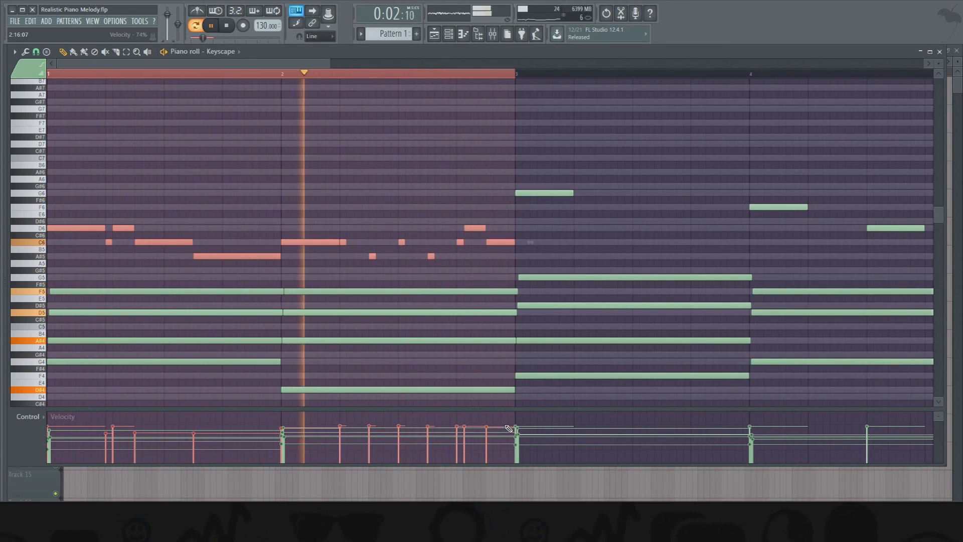
pyautogui.hotkey('ctrl', 'z')
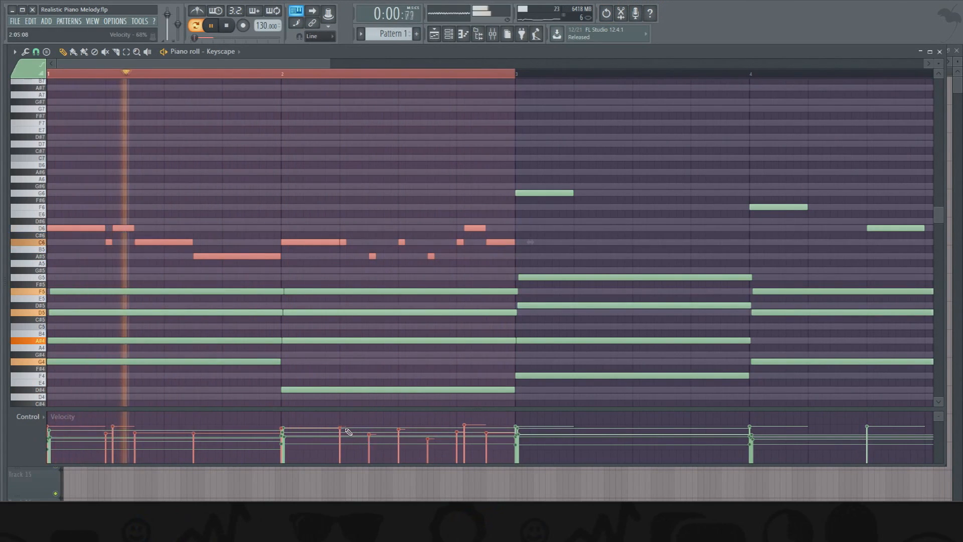
pyautogui.click(382, 441)
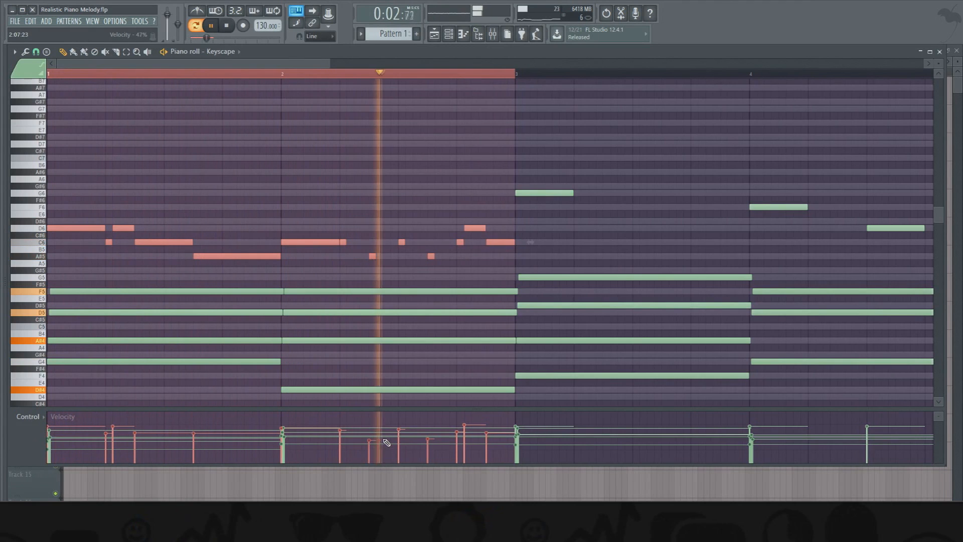
pyautogui.click(351, 181)
pyautogui.press('space')
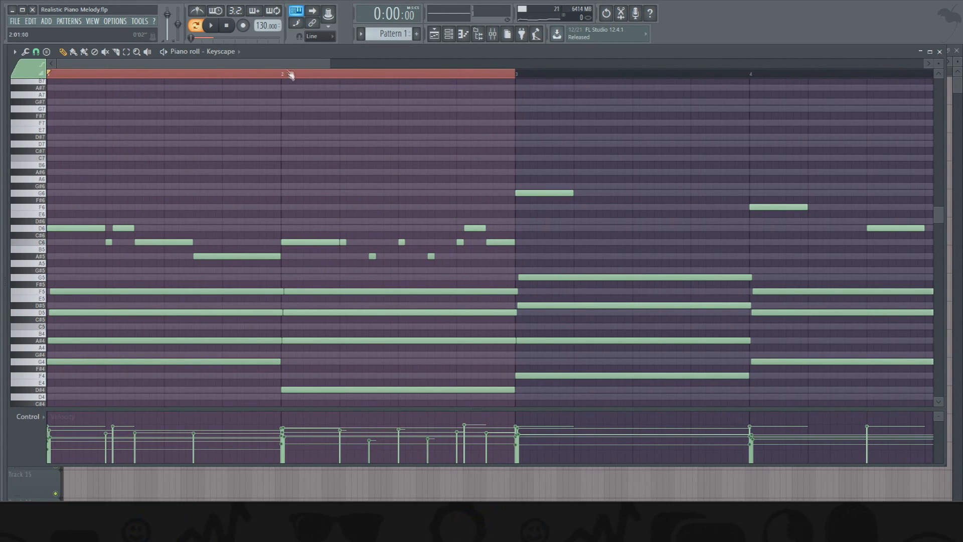
# - Set bars 3 and 4 as the playback range and clear the note selection
pyautogui.hscroll(5, 290, 75)
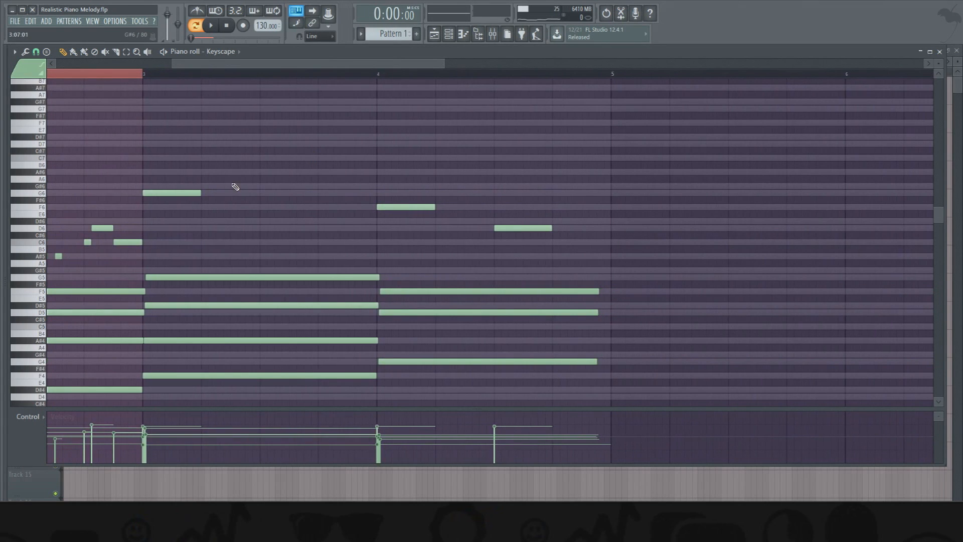
pyautogui.moveTo(143, 74); pyautogui.dragTo(602, 85)
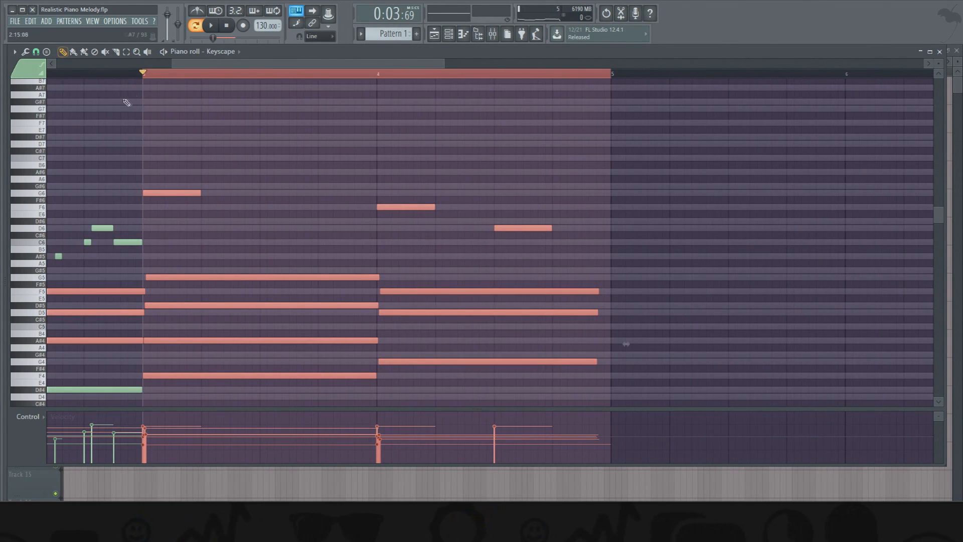
pyautogui.moveTo(227, 66); pyautogui.dragTo(207, 66)
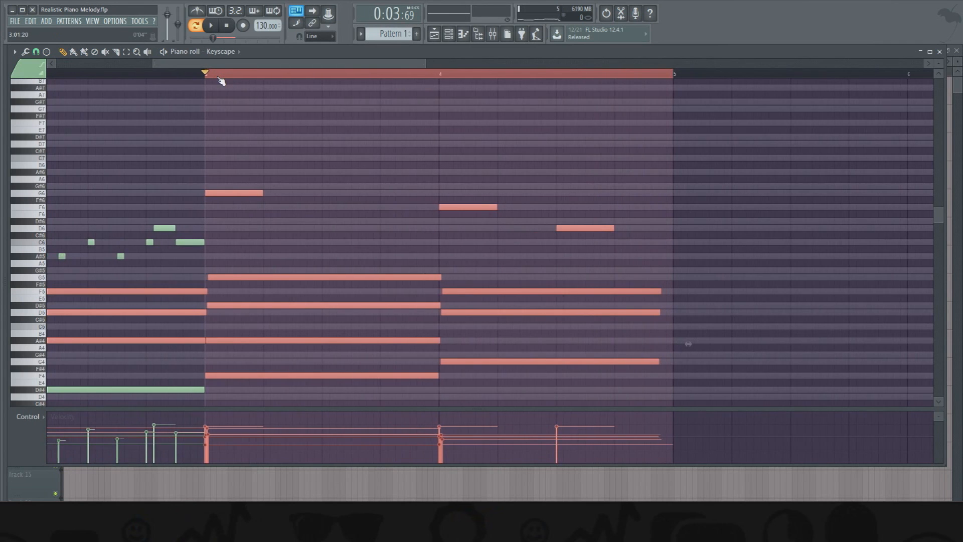
pyautogui.scroll(3, 219, 78)
pyautogui.keyDown('ctrl'); pyautogui.click(266, 169); pyautogui.keyUp('ctrl')
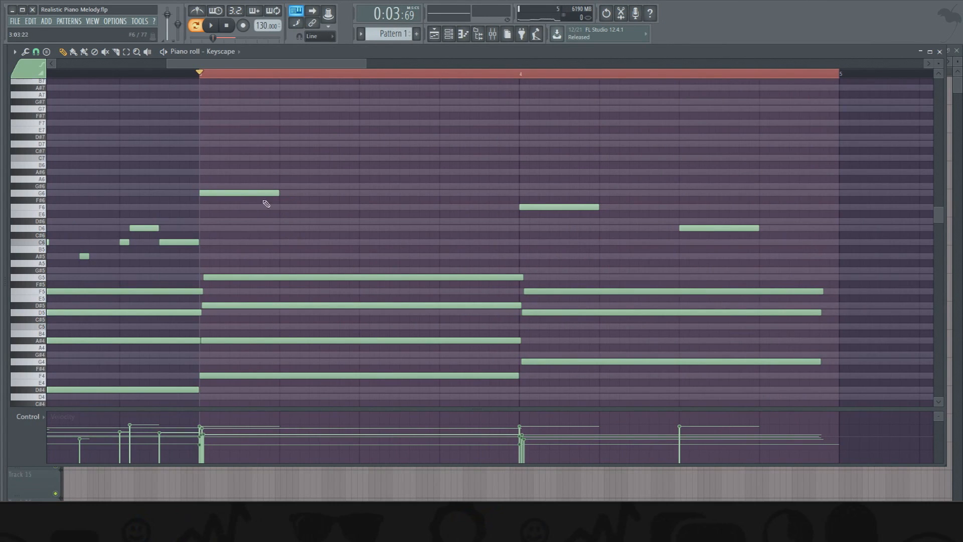
# - Add a one-step C7, a one-step A#6 and a half-beat G6 after the first G6 in bar 3
pyautogui.click(279, 158)
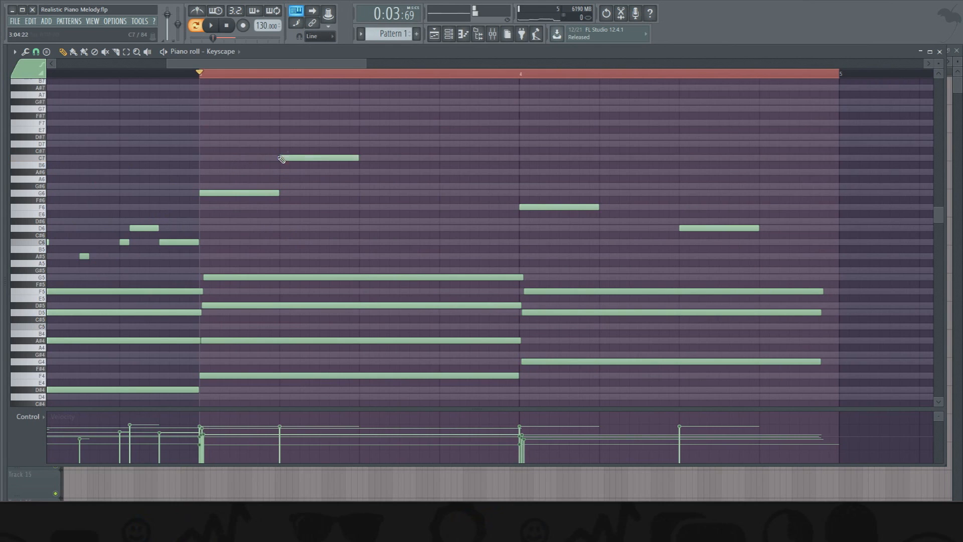
pyautogui.moveTo(359, 159); pyautogui.dragTo(291, 168)
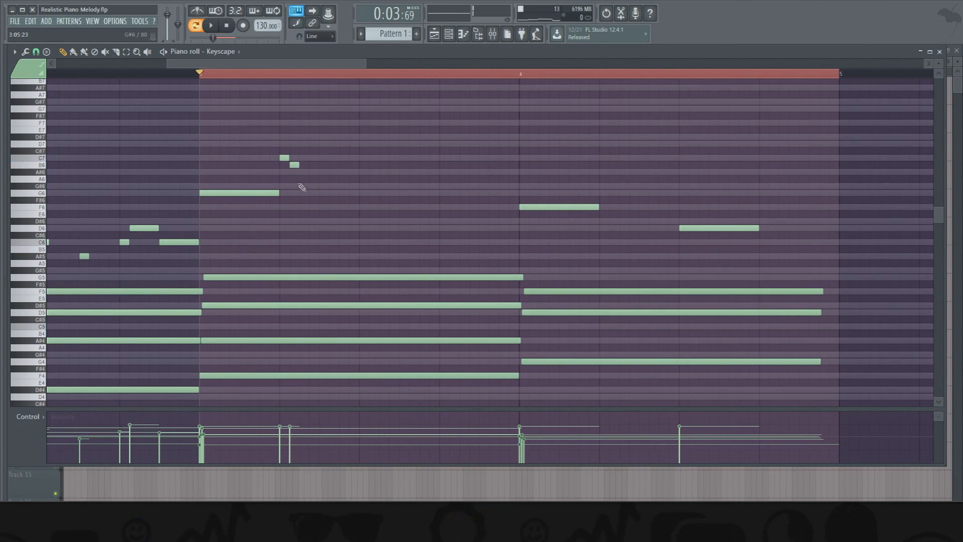
pyautogui.moveTo(299, 159)
pyautogui.mouseDown()
pyautogui.moveTo(351, 159)
pyautogui.moveTo(299, 160)
pyautogui.mouseUp()
pyautogui.click(301, 172)
pyautogui.click(321, 193)
pyautogui.moveTo(339, 193); pyautogui.dragTo(360, 194)
# - Complete bar 3 with a half-beat D6, two pairs of half-step D6 and longer F6, and a half-beat A#6, and play it back
pyautogui.click(361, 229)
pyautogui.click(401, 229)
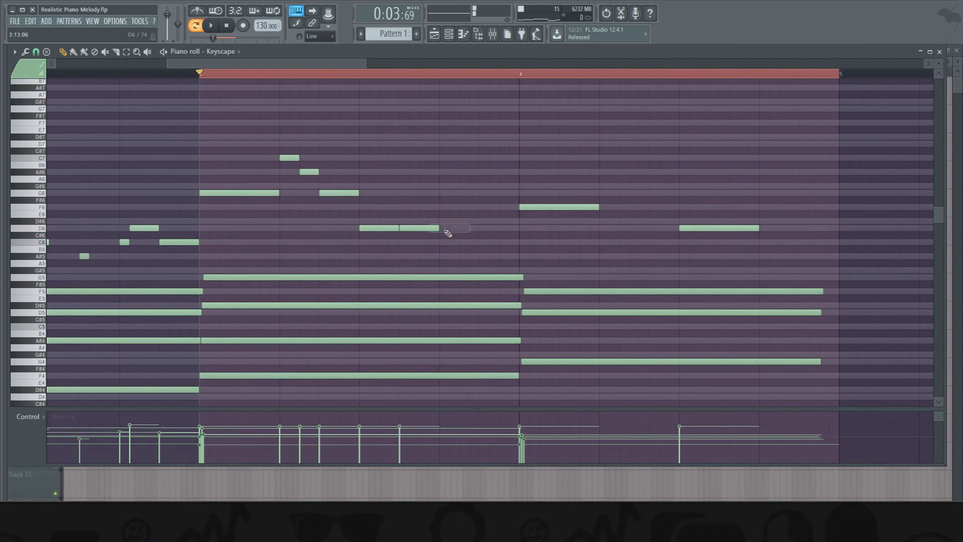
pyautogui.moveTo(439, 228); pyautogui.dragTo(401, 233)
pyautogui.click(412, 209)
pyautogui.hotkey('ctrl', 'b')
pyautogui.hotkey('ctrl', 'd')
pyautogui.moveTo(481, 188)
pyautogui.mouseDown()
pyautogui.moveTo(481, 169)
pyautogui.moveTo(487, 179)
pyautogui.mouseUp()
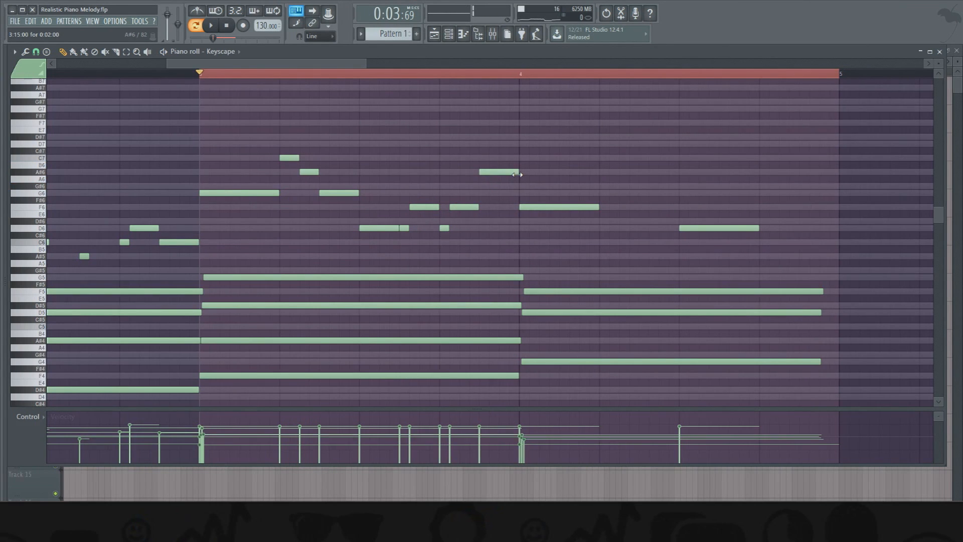
pyautogui.press('space')
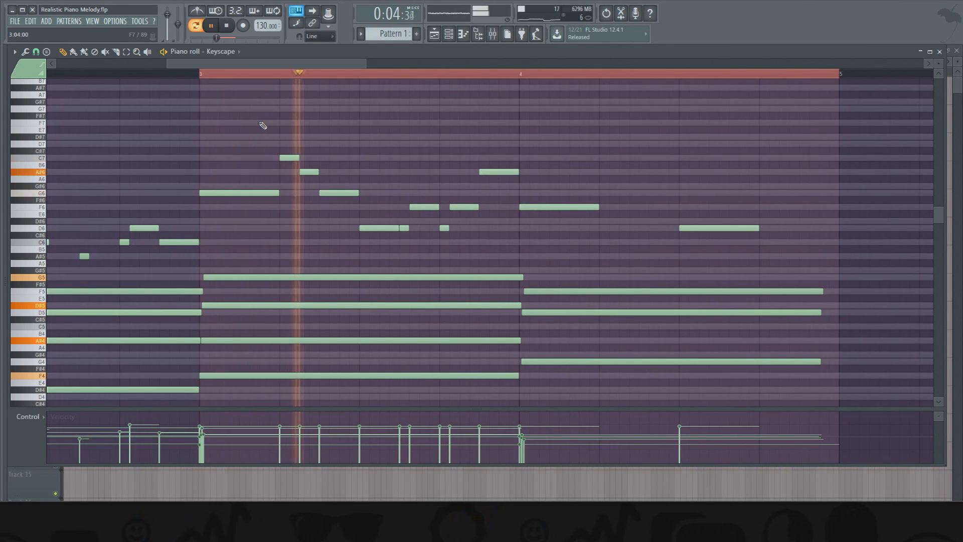
pyautogui.press('space')
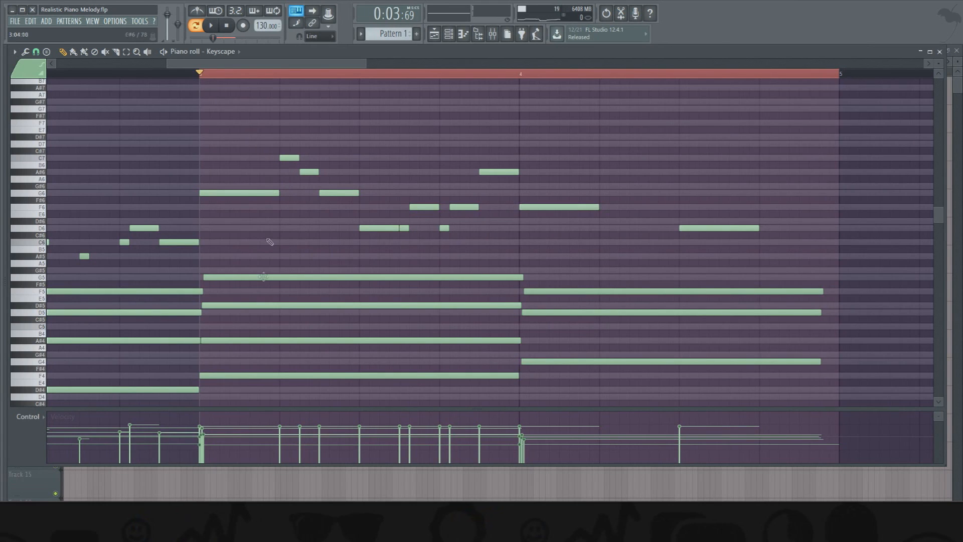
# - Select bar 3's melody notes, raise the velocities of the first G6 and C7, and lower the following notes to varied levels
pyautogui.moveTo(214, 126); pyautogui.dragTo(486, 240)
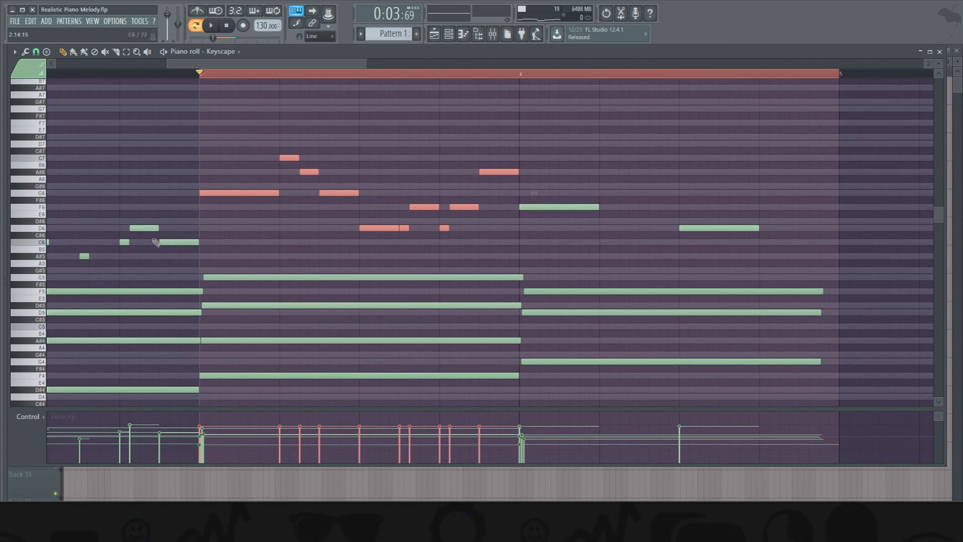
pyautogui.moveTo(201, 433); pyautogui.dragTo(206, 426)
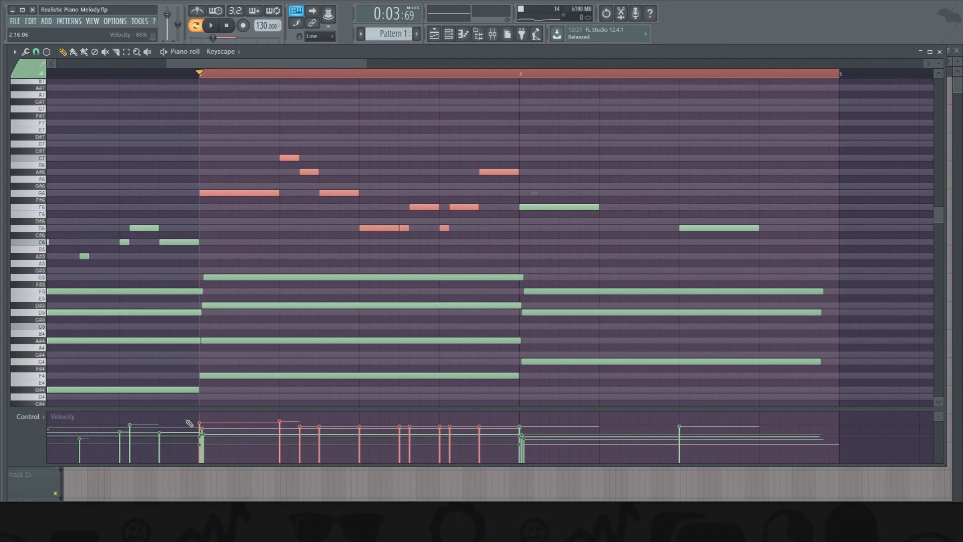
pyautogui.click(321, 436)
pyautogui.moveTo(322, 435); pyautogui.dragTo(323, 433)
pyautogui.click(362, 441)
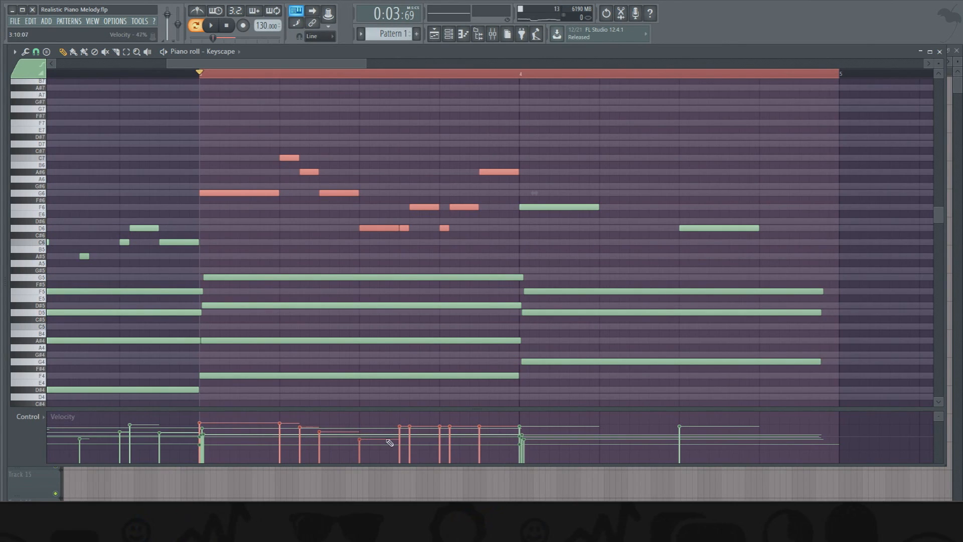
pyautogui.moveTo(402, 439); pyautogui.dragTo(490, 435)
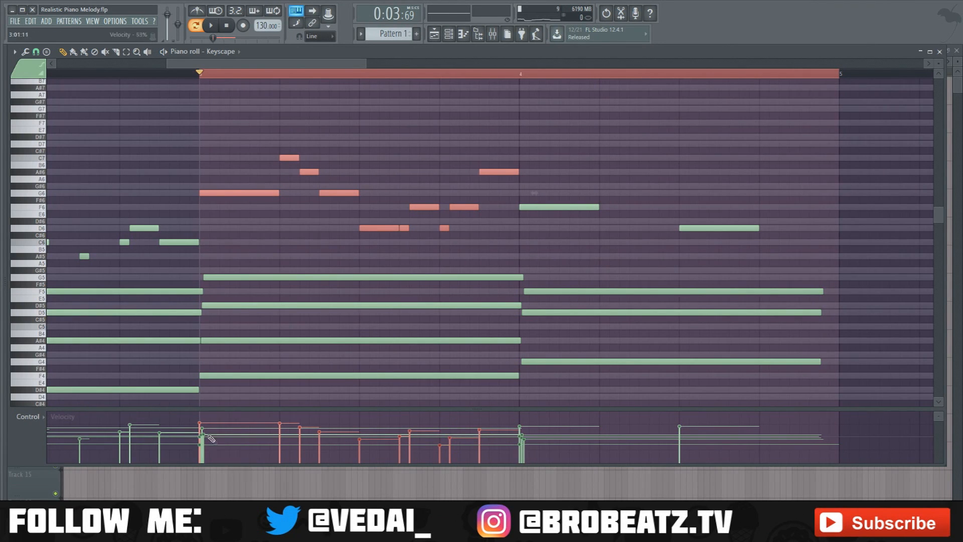
# - Play bar 3 with its varied velocities, compare it with all its melody velocities levelled to about 80%, and undo the levelling
pyautogui.press('space')
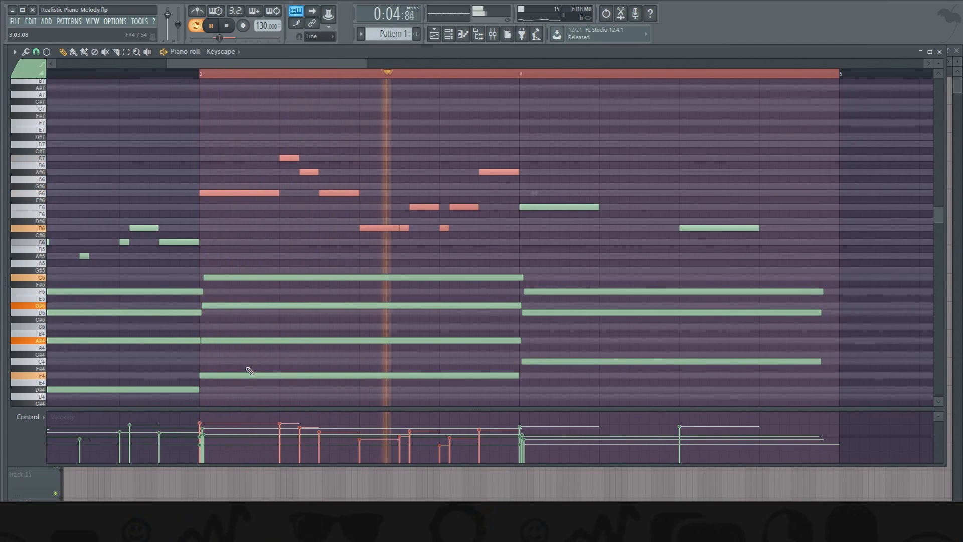
pyautogui.press('space')
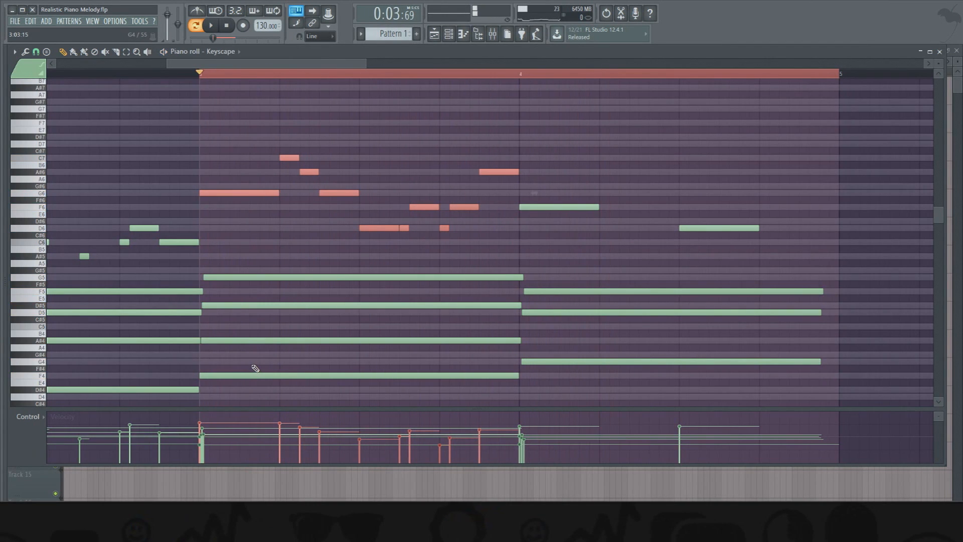
pyautogui.moveTo(211, 425); pyautogui.dragTo(500, 425)
pyautogui.press('space')
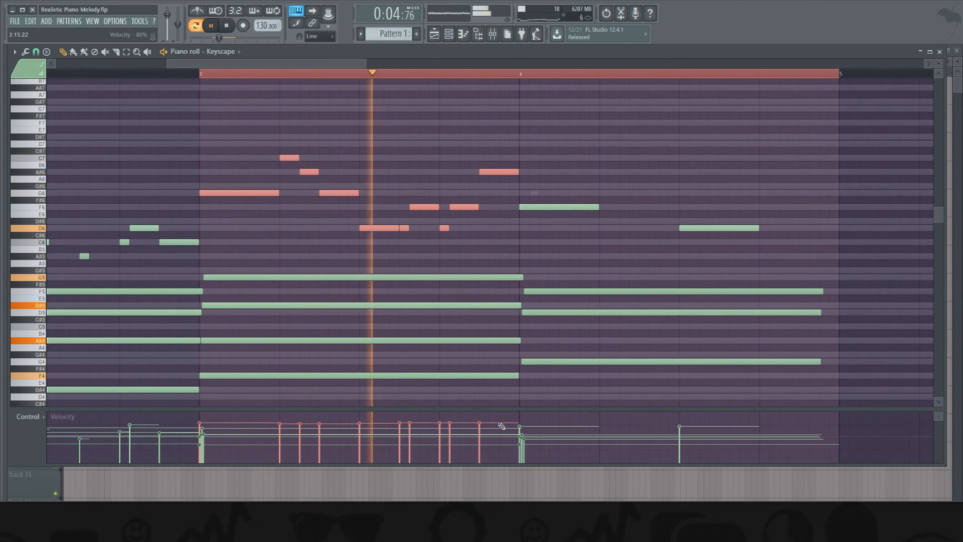
pyautogui.press('space')
pyautogui.hotkey('ctrl', 'z')
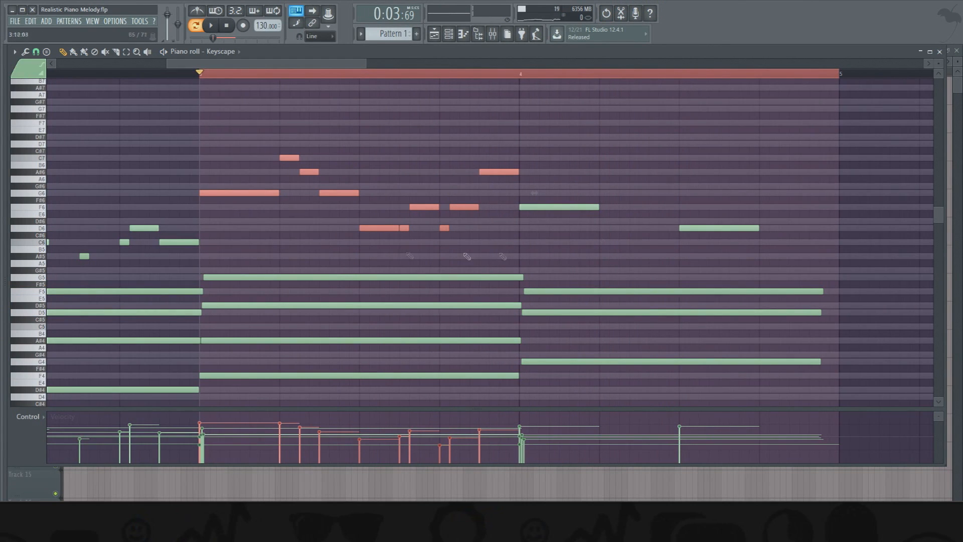
# - Lengthen bar 4's first F6 to two beats and add two pairs of half-step D6 and F6 notes in beat 4
pyautogui.hotkey('ctrl', 'd')
pyautogui.moveTo(599, 208); pyautogui.dragTo(679, 209)
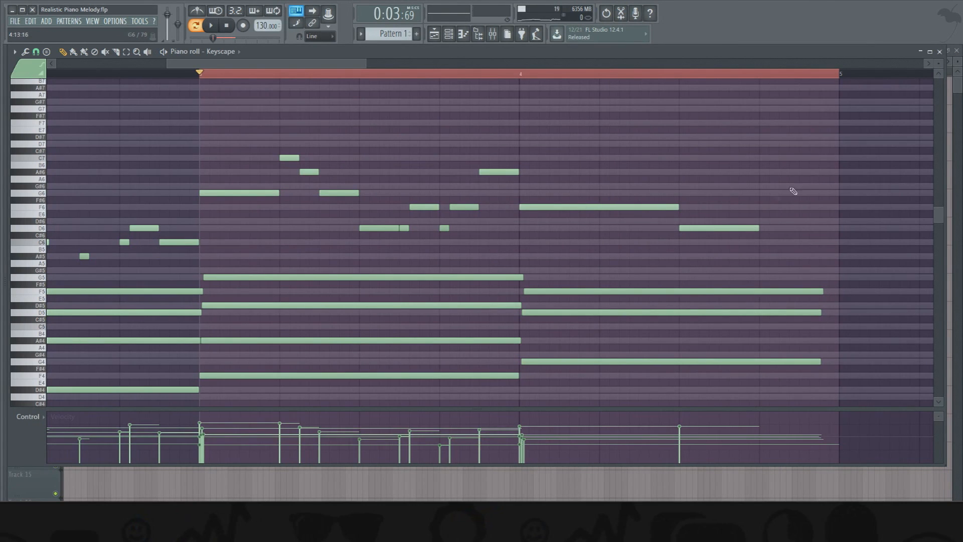
pyautogui.click(768, 229)
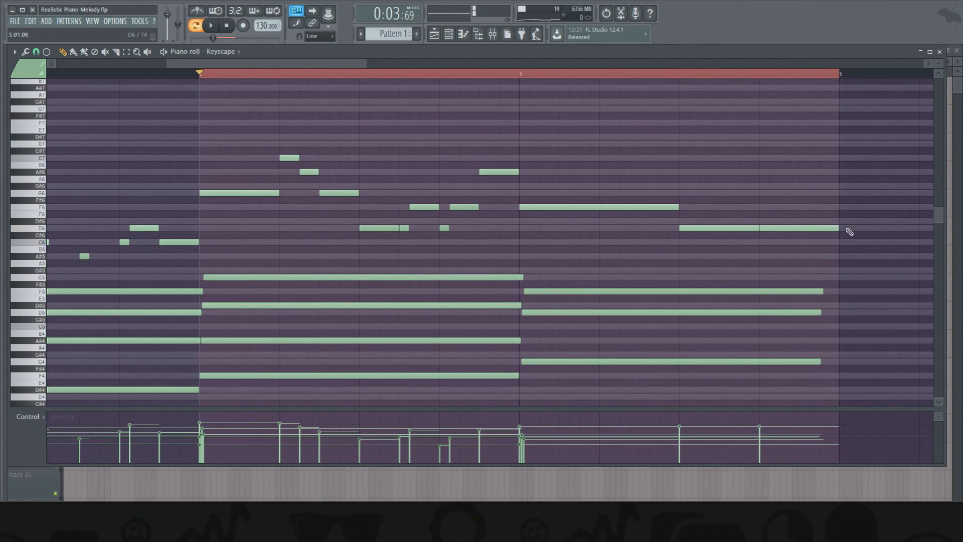
pyautogui.moveTo(845, 229); pyautogui.dragTo(770, 228)
pyautogui.click(772, 208)
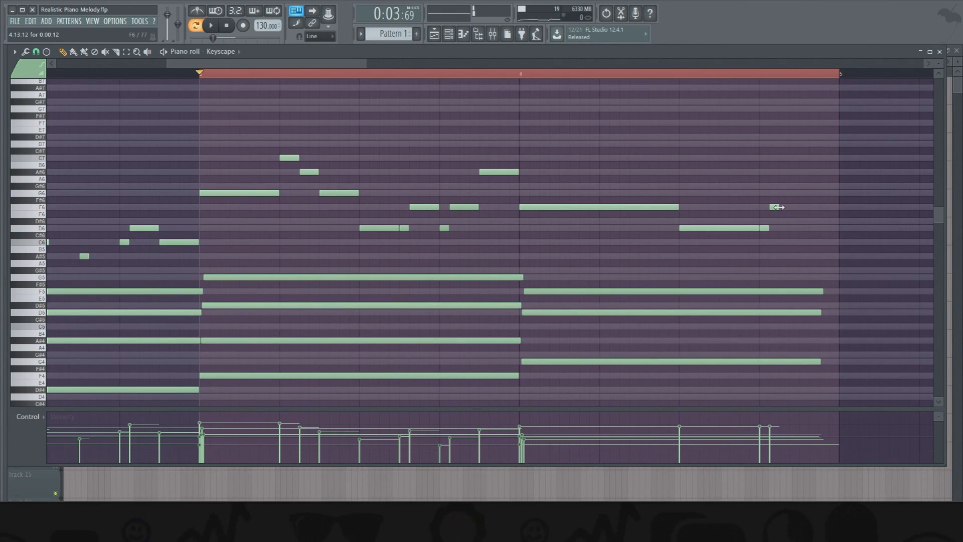
pyautogui.click(802, 229)
pyautogui.click(812, 207)
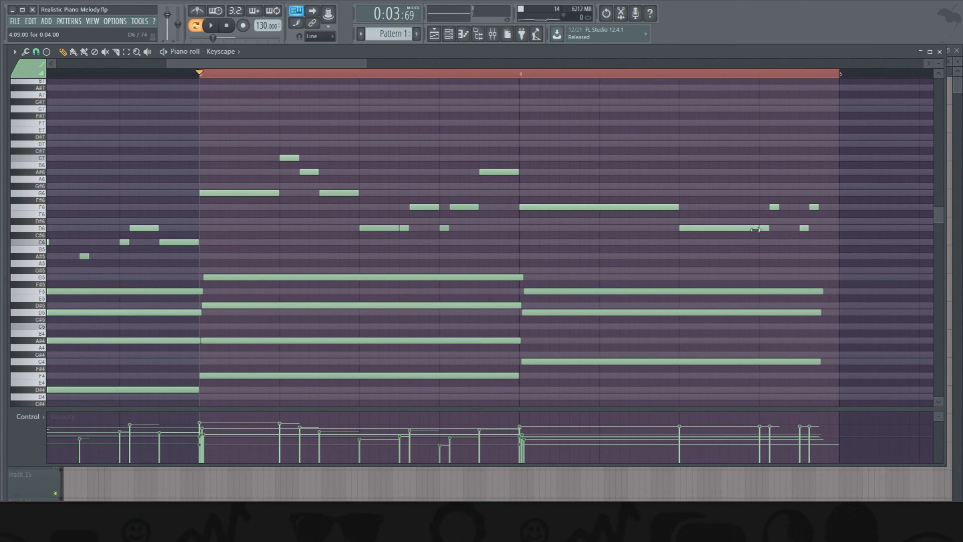
# - Set the snap to 1/3 beat, shorten beat 3's D6 to that length, and replace beat 4's extra short notes with 1/3-beat F6 notes in beats 3 and 4
pyautogui.click(36, 52)
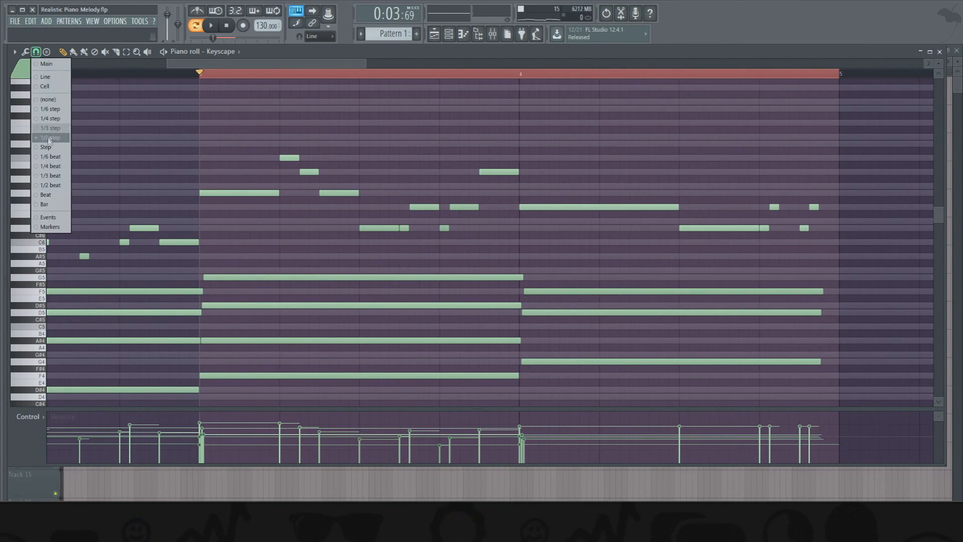
pyautogui.click(50, 175)
pyautogui.moveTo(761, 231); pyautogui.dragTo(667, 238)
pyautogui.click(707, 207)
pyautogui.rightClick(774, 207)
pyautogui.click(788, 207)
pyautogui.rightClick(815, 207)
pyautogui.rightClick(805, 227)
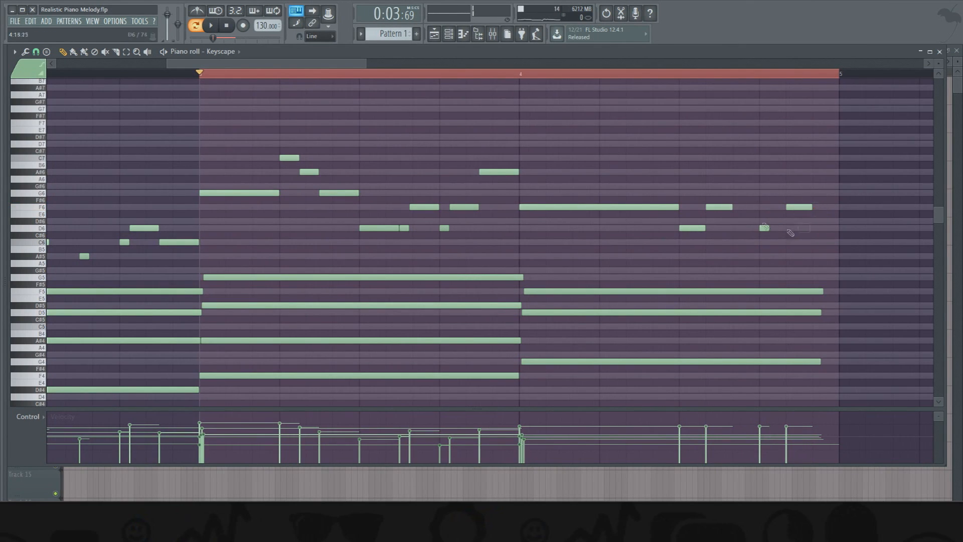
# - Set the snap to 1/3 step and shorten the D6 at beat 3 of bar 4 to one-third step
pyautogui.click(40, 53)
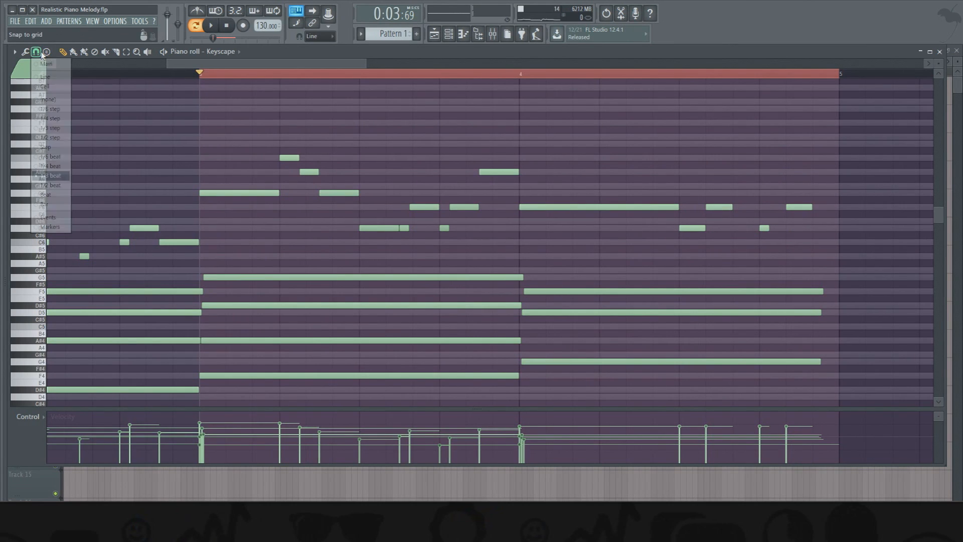
pyautogui.click(53, 128)
pyautogui.moveTo(705, 235); pyautogui.dragTo(689, 236)
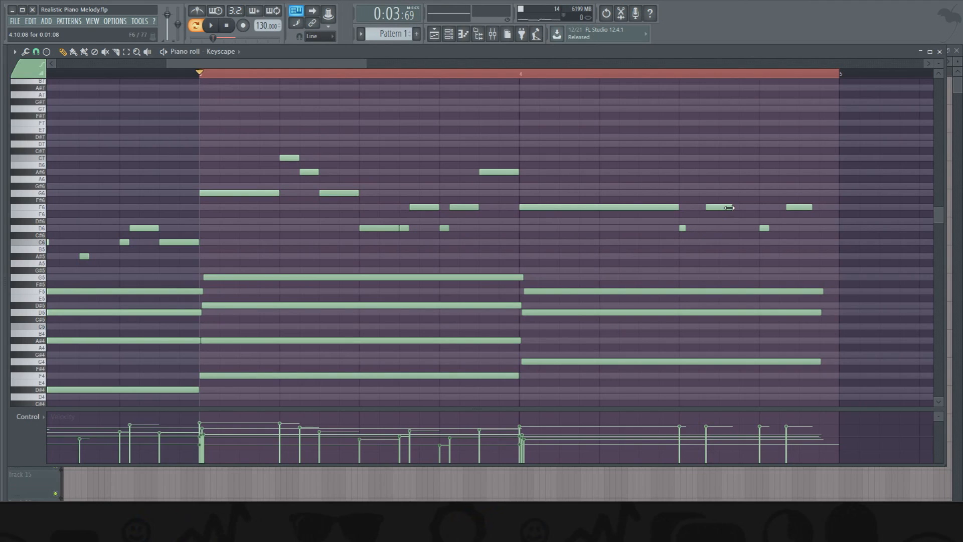
# - Apply quick legato to the two F6 notes in beats 3 and 4 of bar 4 and re-place the second one step into beat 4
pyautogui.moveTo(711, 201); pyautogui.dragTo(811, 216)
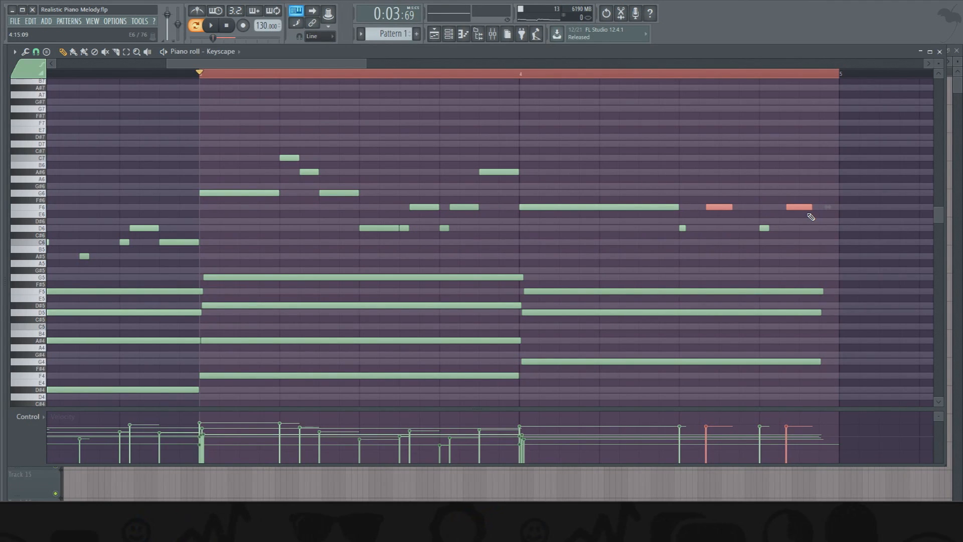
pyautogui.hotkey('ctrl', 'l')
pyautogui.keyDown('ctrl'); pyautogui.click(824, 132); pyautogui.keyUp('ctrl')
pyautogui.rightClick(798, 207)
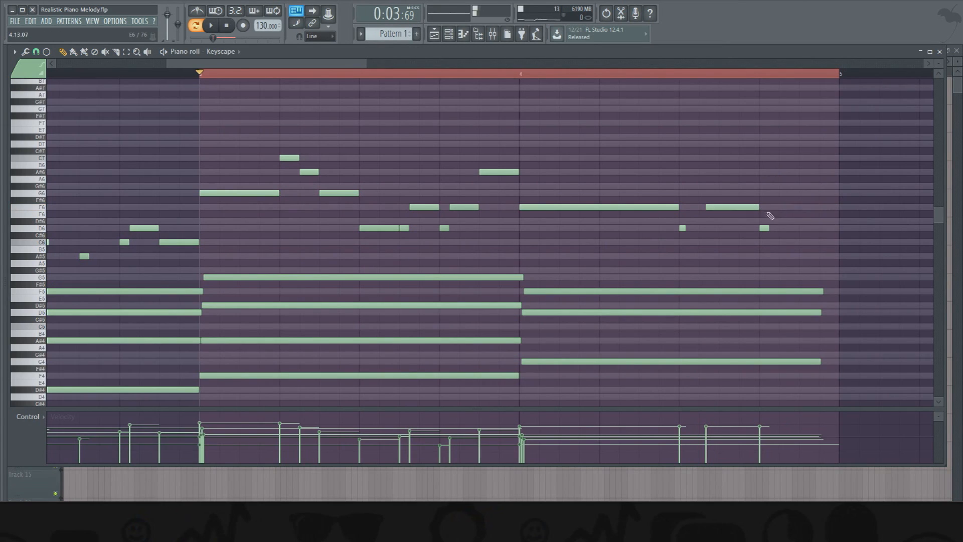
pyautogui.click(785, 208)
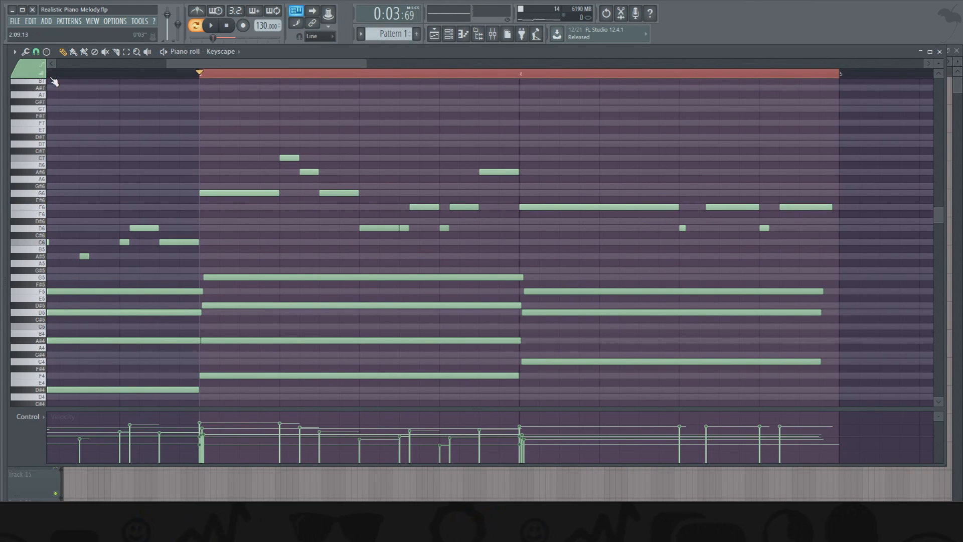
pyautogui.hotkey('alt', 'l')
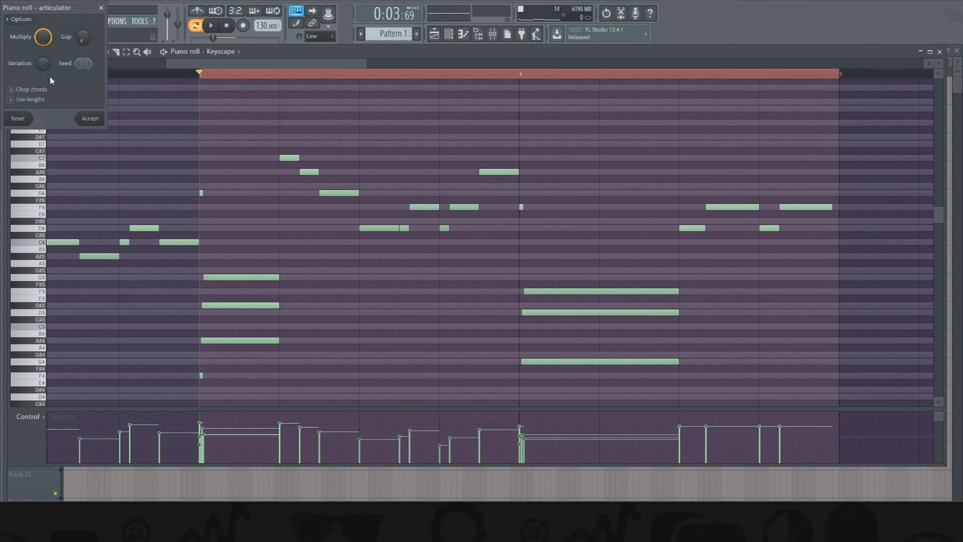
pyautogui.click(101, 8)
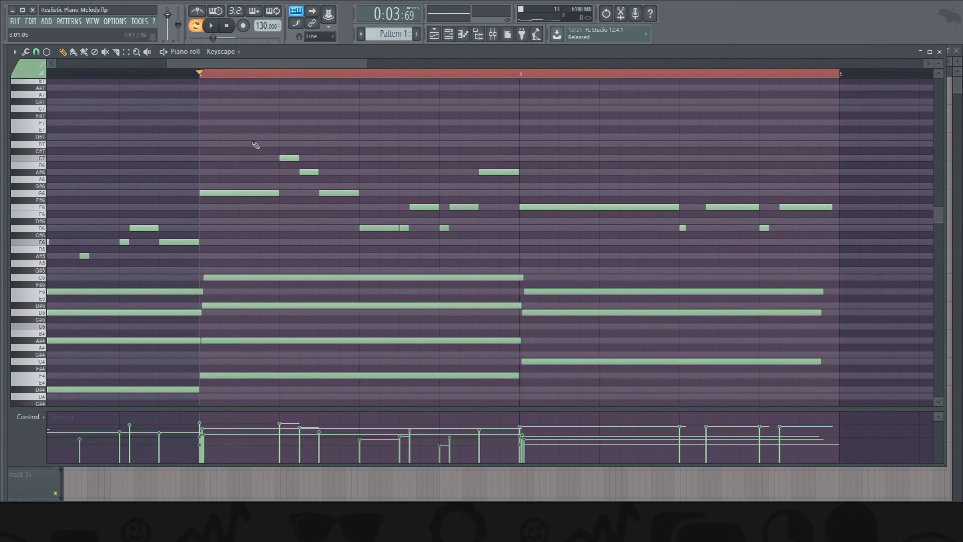
pyautogui.click(25, 52)
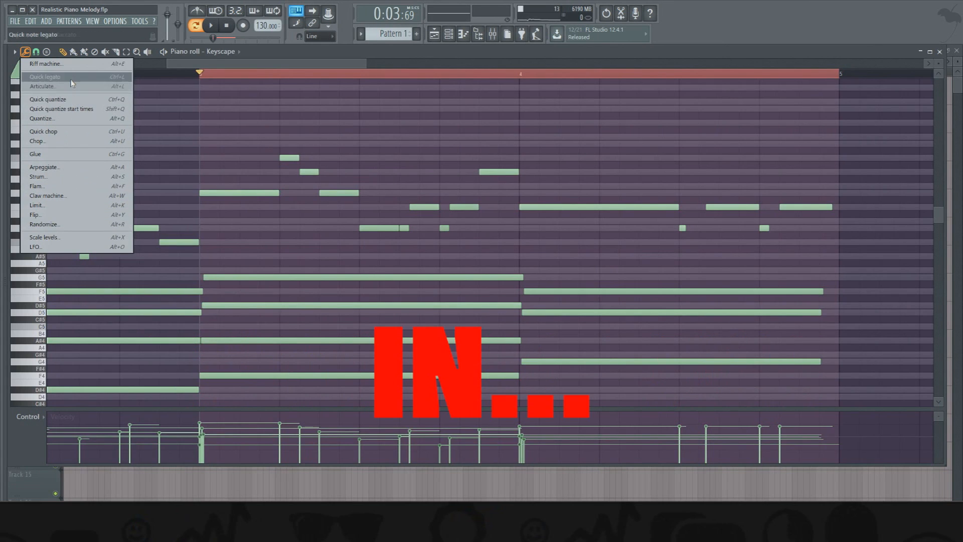
pyautogui.click(240, 63)
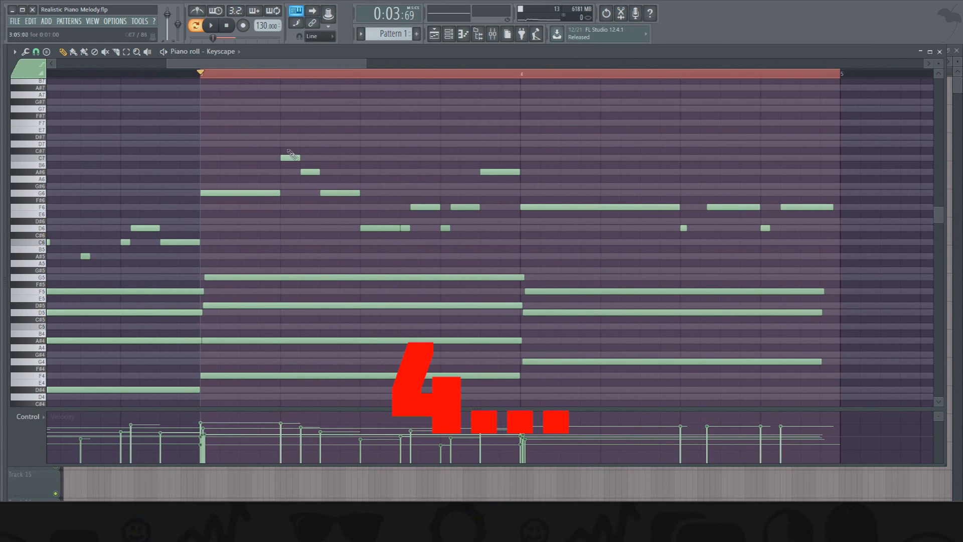
# - Set the snap to 1/3 beat, re-place bar 4's last F6 one-third of a beat into beat 4, and play the range
pyautogui.click(35, 52)
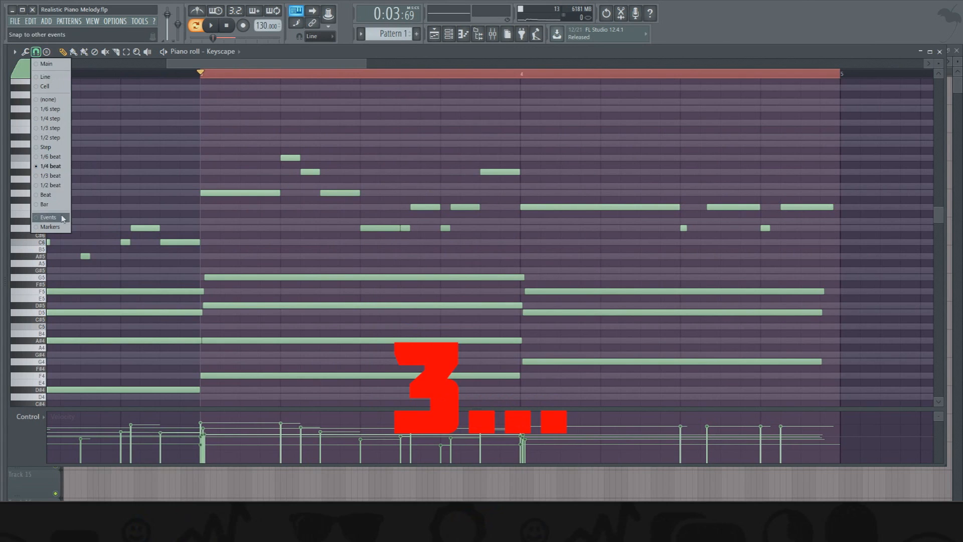
pyautogui.click(59, 175)
pyautogui.click(805, 208)
pyautogui.rightClick(787, 208)
pyautogui.click(788, 208)
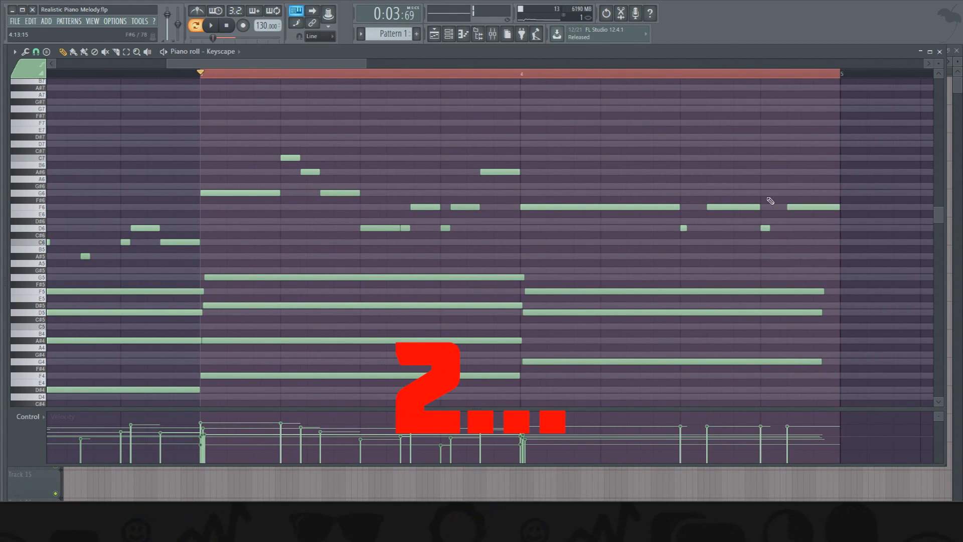
pyautogui.press('space')
pyautogui.press('space')
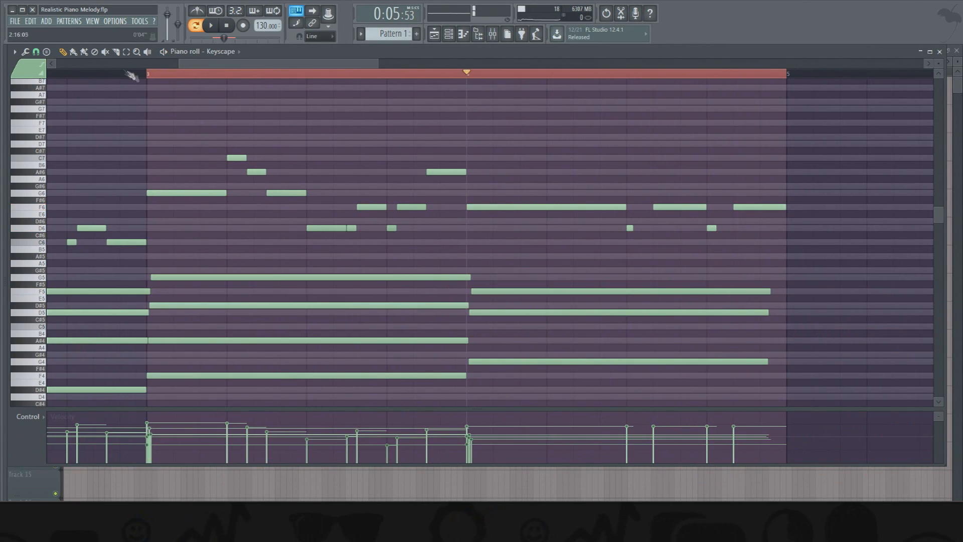
# - Set the snap to 1/6 beat, move bar 4's second F6 to one-sixth of a beat into beat 3, and play it back
pyautogui.click(35, 51)
pyautogui.click(46, 159)
pyautogui.click(672, 201)
pyautogui.moveTo(672, 206); pyautogui.dragTo(659, 206)
pyautogui.rightClick(694, 201)
pyautogui.press('space')
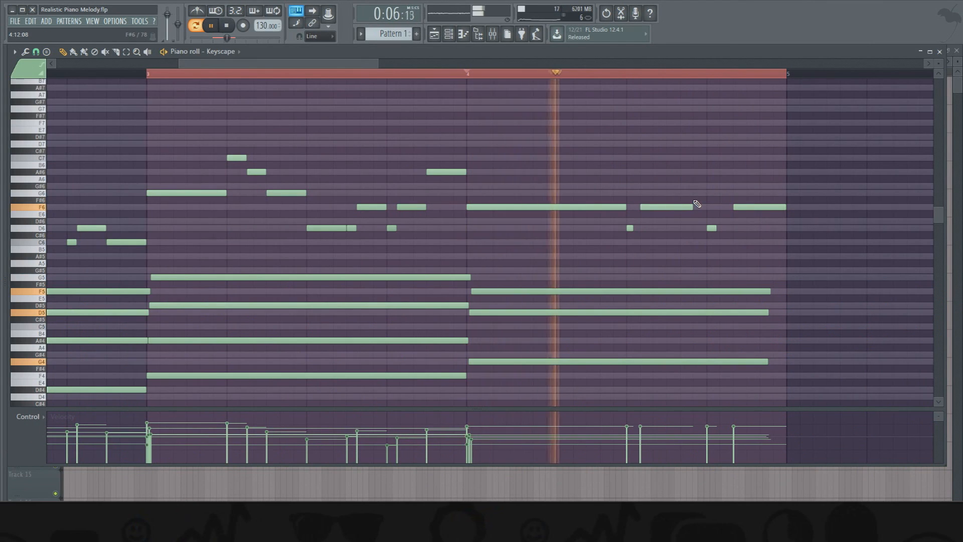
pyautogui.press('space')
# - Delete the last two F6 notes of bar 4, set the snap to 1/2 step, and add an F6 from half a step after beat 3 to about beat 4
pyautogui.rightClick(674, 205)
pyautogui.rightClick(742, 207)
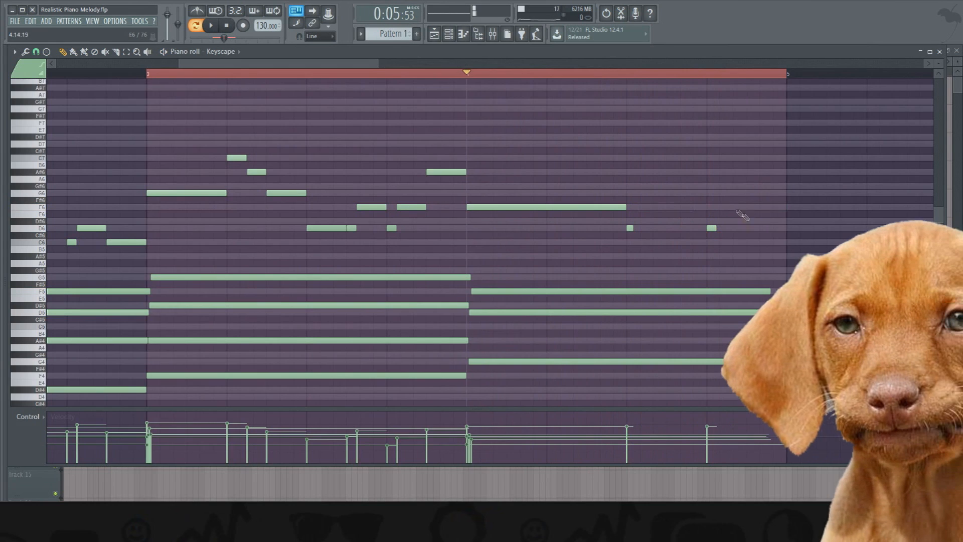
pyautogui.click(35, 52)
pyautogui.click(46, 164)
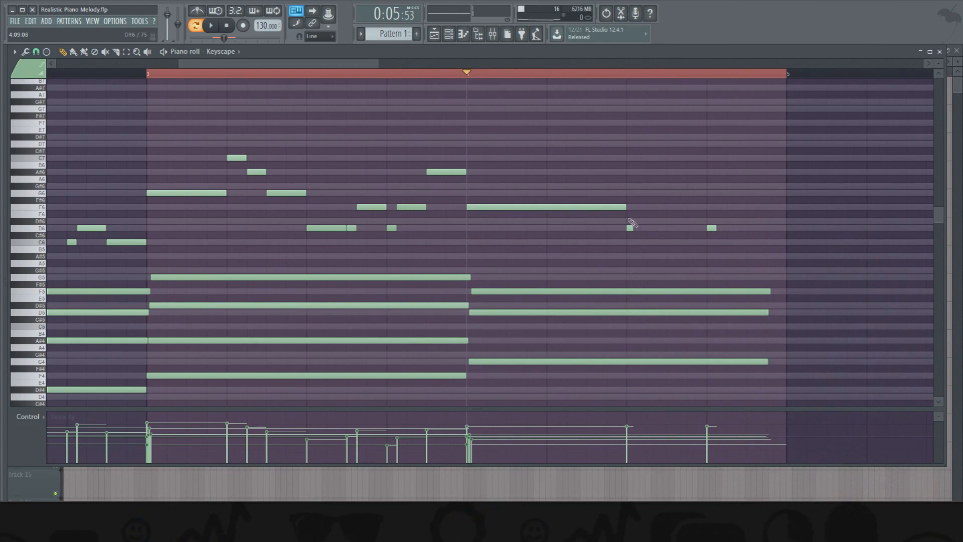
pyautogui.click(36, 52)
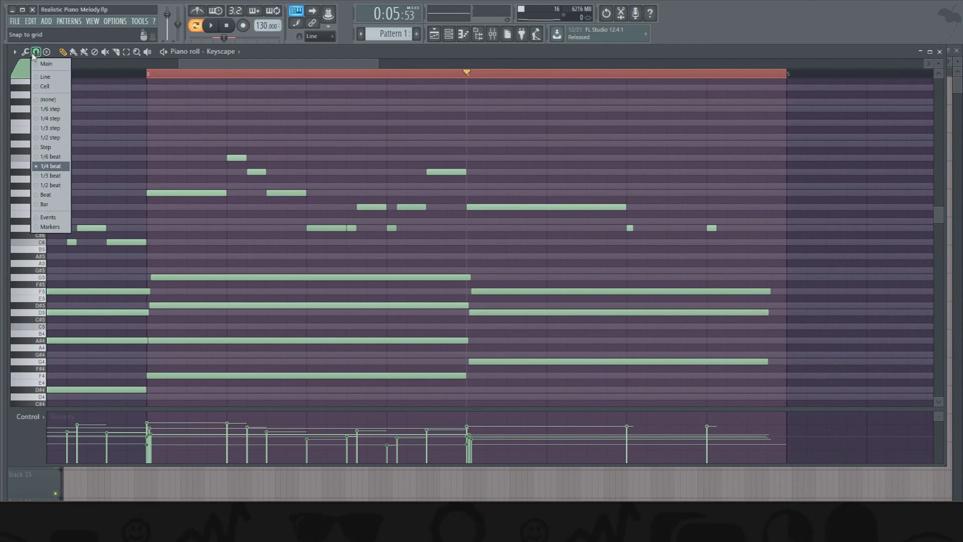
pyautogui.click(48, 138)
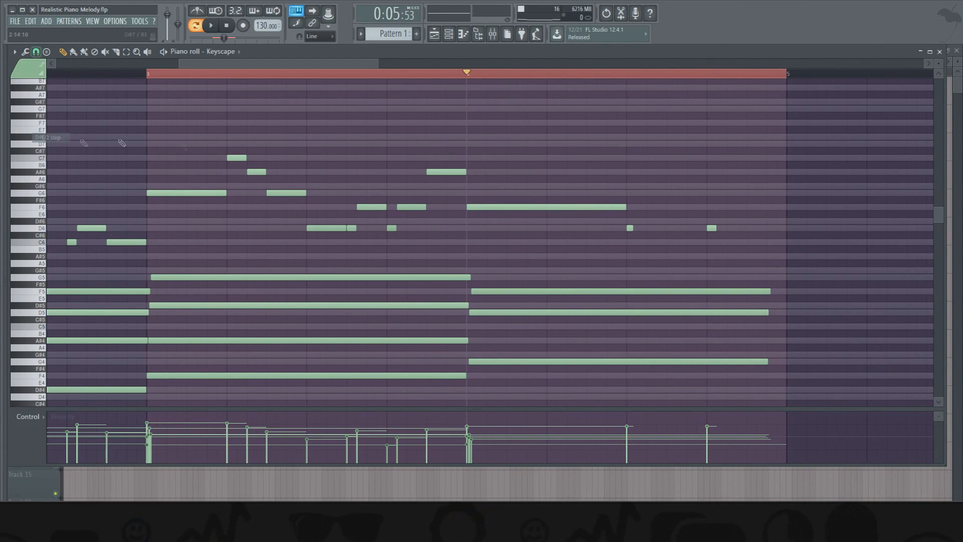
pyautogui.click(638, 208)
pyautogui.moveTo(709, 207); pyautogui.dragTo(670, 208)
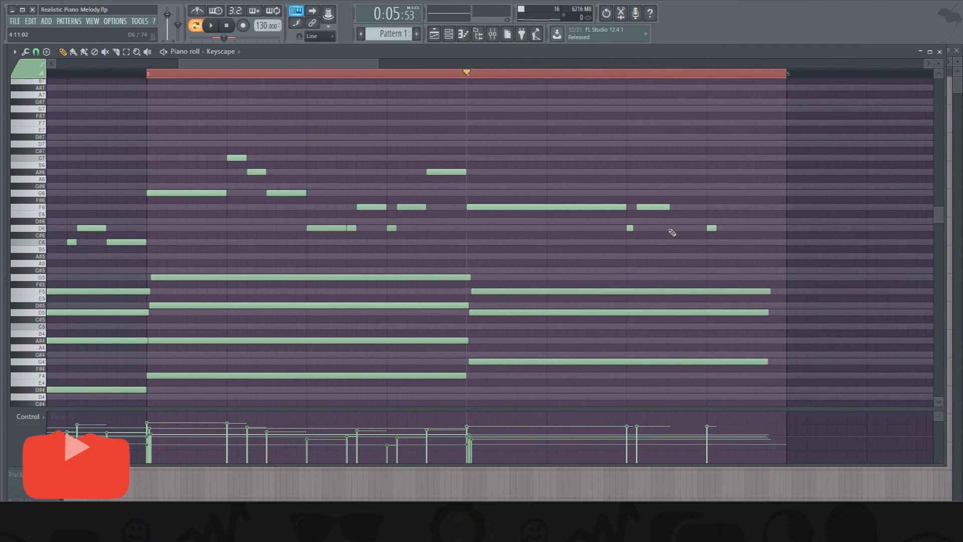
pyautogui.moveTo(670, 207); pyautogui.dragTo(710, 207)
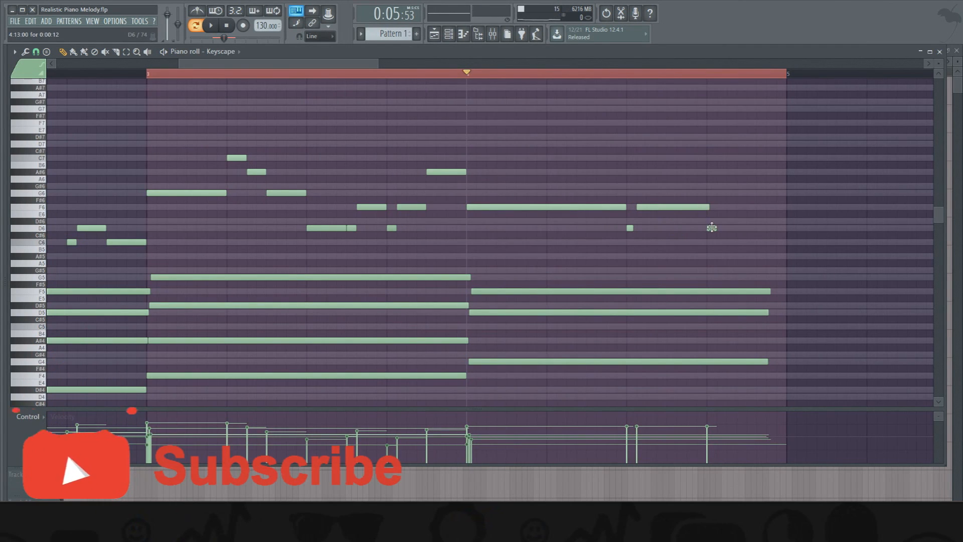
# - Add a short F6 half a step into beat 4 and a D6 half a beat in, and quick-quantize the notes after beat 3's D6
pyautogui.click(712, 228)
pyautogui.click(718, 207)
pyautogui.moveTo(790, 207); pyautogui.dragTo(749, 212)
pyautogui.click(748, 227)
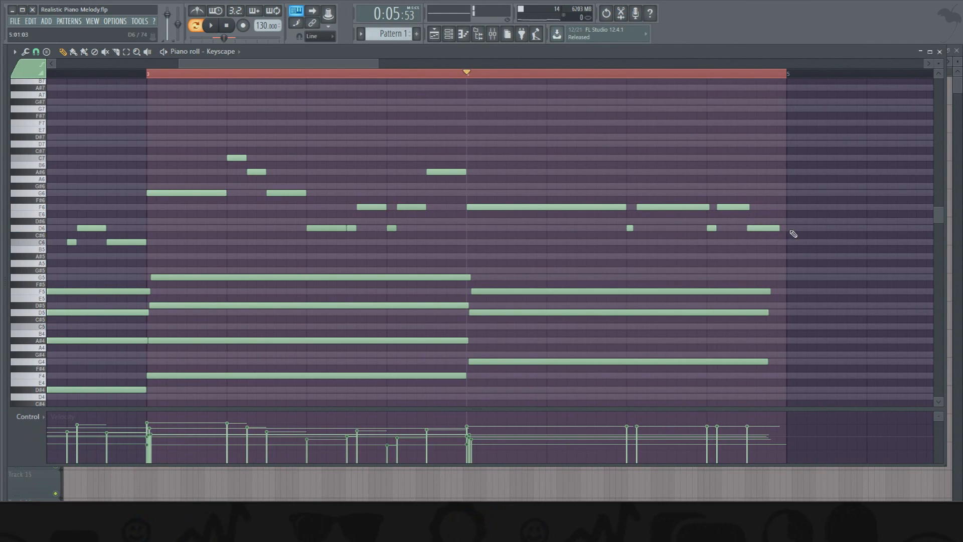
pyautogui.moveTo(786, 232); pyautogui.dragTo(636, 207)
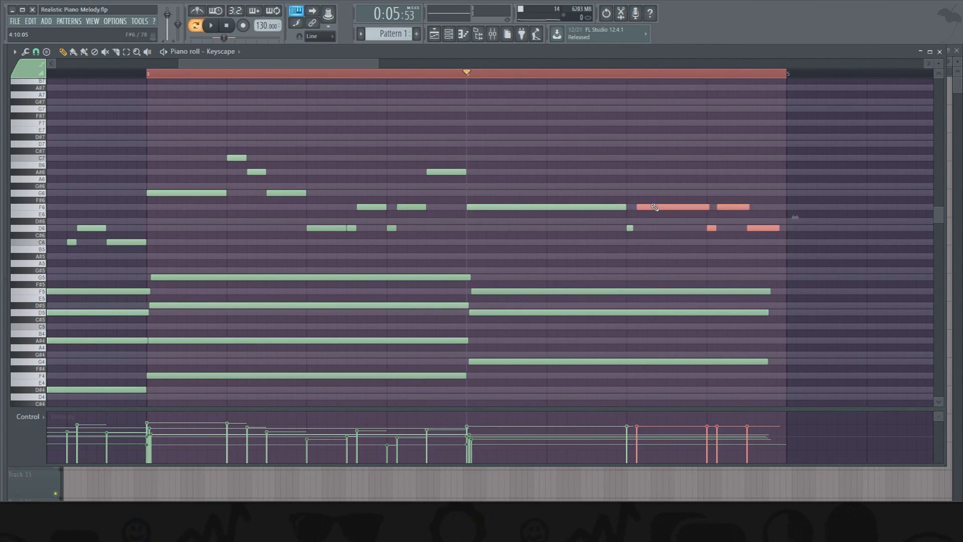
pyautogui.hotkey('ctrl', 'q')
pyautogui.keyDown('ctrl'); pyautogui.click(770, 235); pyautogui.keyUp('ctrl')
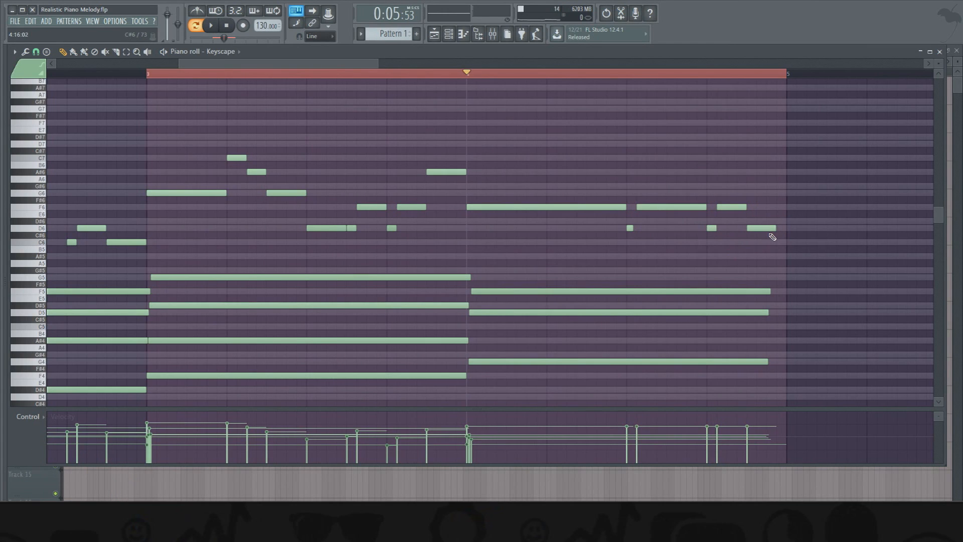
# - Extend the last D6 to the end of bar 4, select the bar's melody notes, and lower the velocities of the D6 notes and the final F6 to varied levels
pyautogui.moveTo(481, 168); pyautogui.dragTo(808, 261)
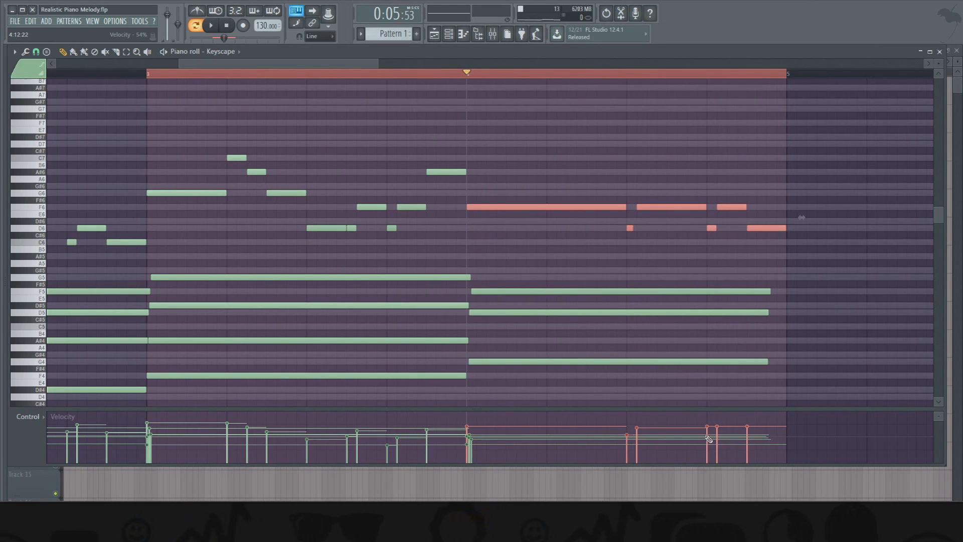
pyautogui.moveTo(724, 433); pyautogui.dragTo(753, 441)
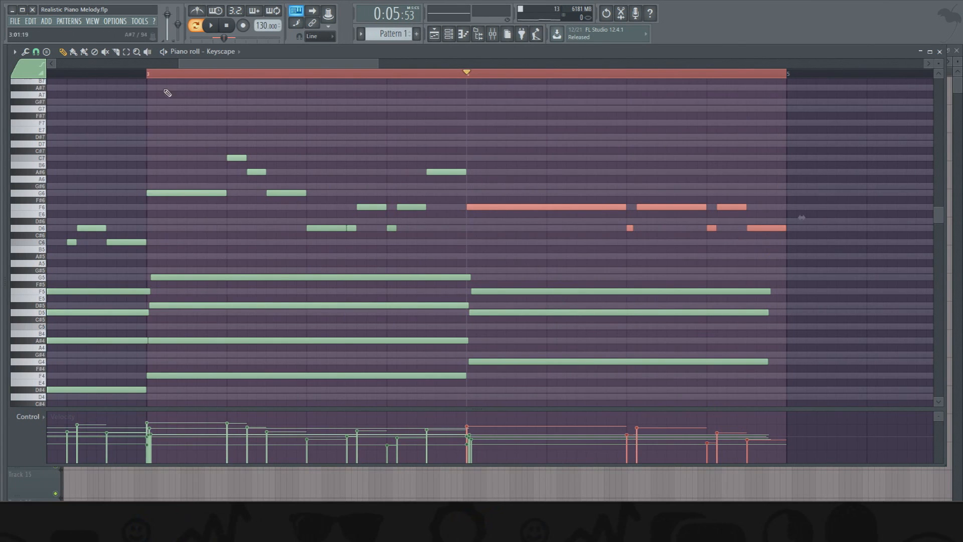
pyautogui.moveTo(195, 66); pyautogui.dragTo(73, 66)
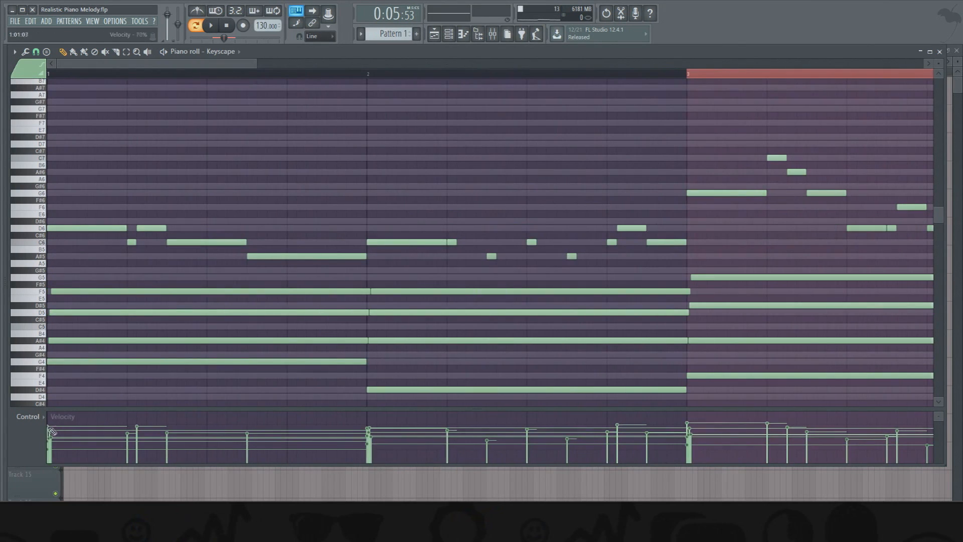
# - Clear the time selection over bars 3 and 4 and play the four-bar melody from the beginning
pyautogui.moveTo(259, 63); pyautogui.dragTo(398, 64)
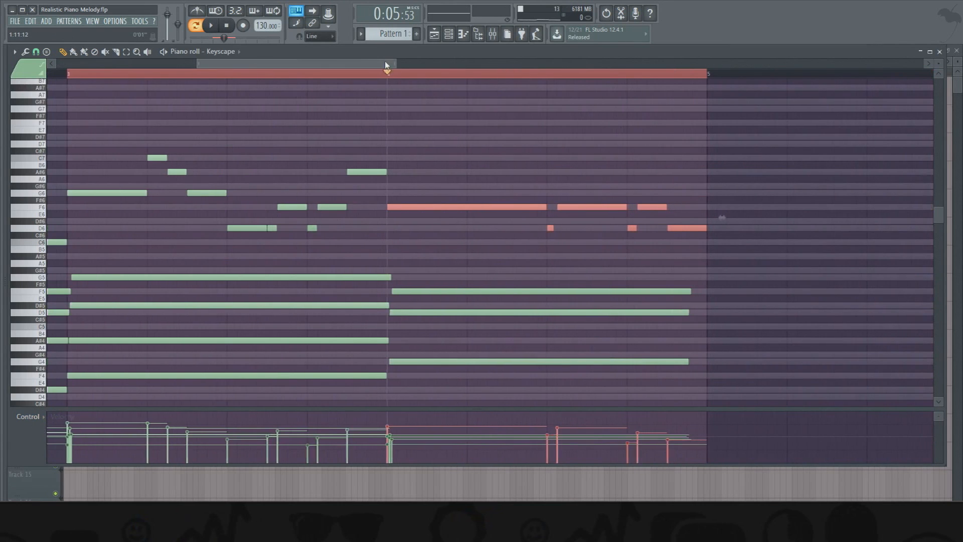
pyautogui.scroll(-4, 385, 76)
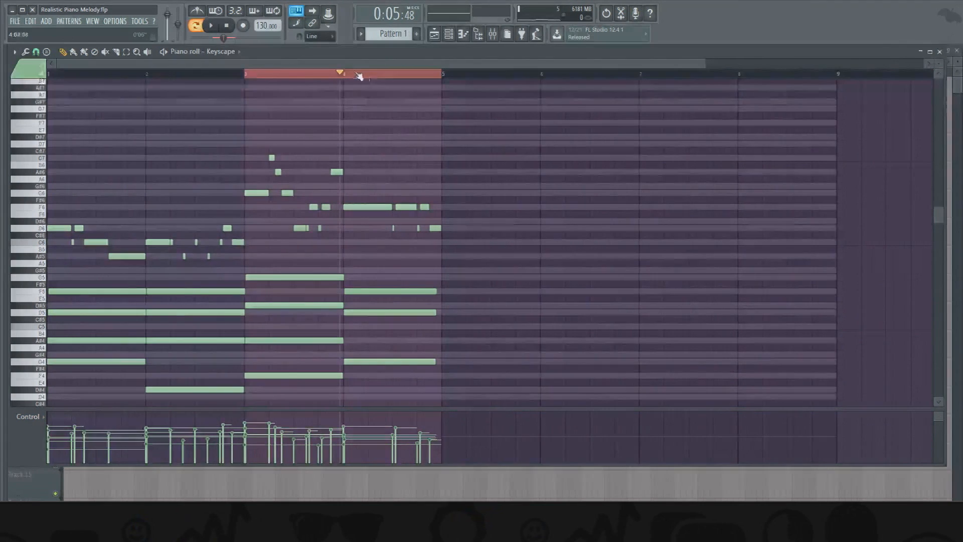
pyautogui.doubleClick(273, 83)
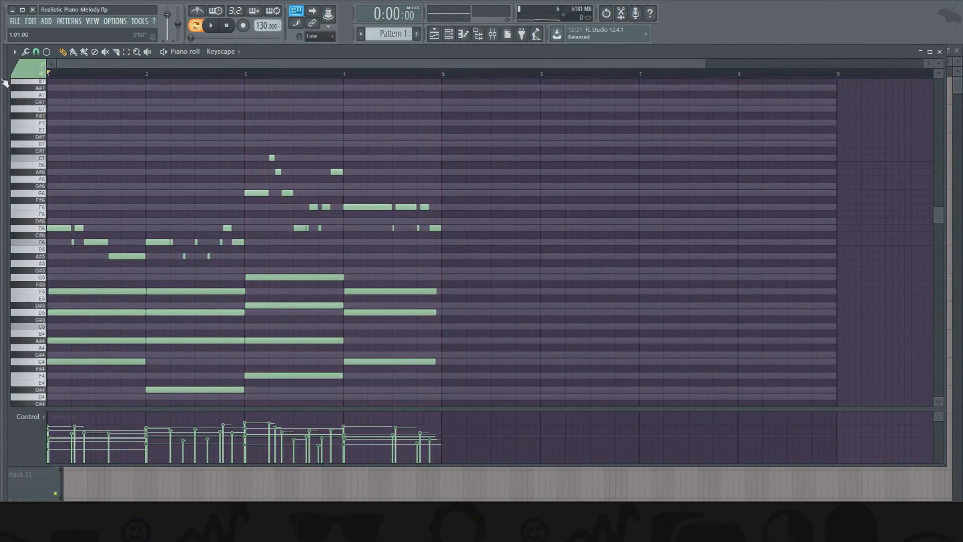
pyautogui.press('space')
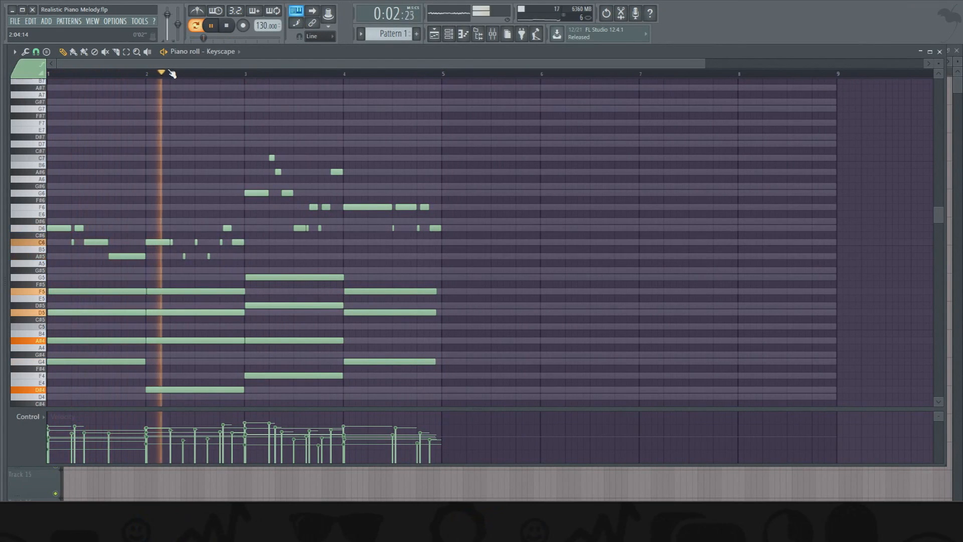
pyautogui.press('space')
# - Turn snapping off, slightly lengthen bar 2's short C6 on beat 2 and its A#5 halfway through beat 3, and play the melody back
pyautogui.scroll(5, 174, 74)
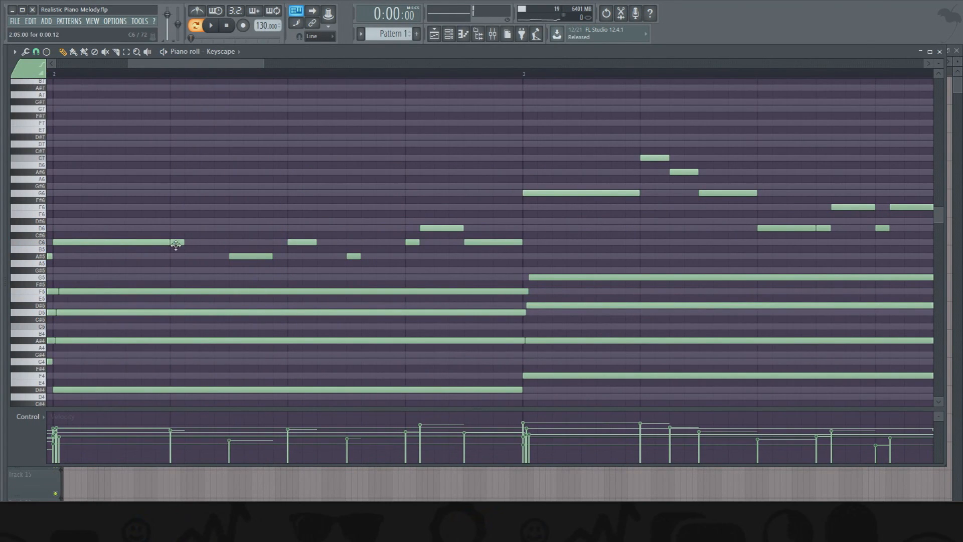
pyautogui.click(36, 52)
pyautogui.click(48, 98)
pyautogui.moveTo(197, 241); pyautogui.dragTo(199, 241)
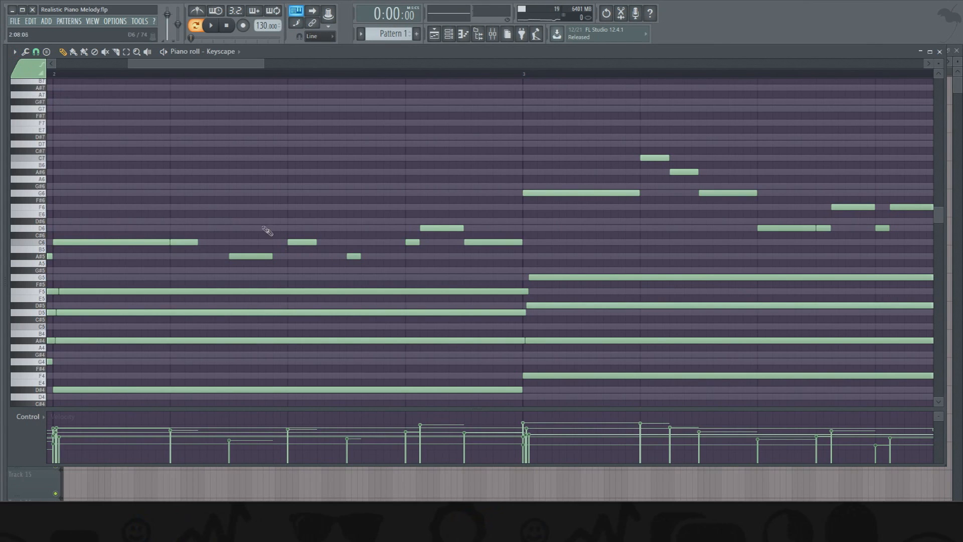
pyautogui.click(364, 258)
pyautogui.rightClick(367, 258)
pyautogui.moveTo(361, 258); pyautogui.dragTo(369, 258)
pyautogui.scroll(-4, 291, 80)
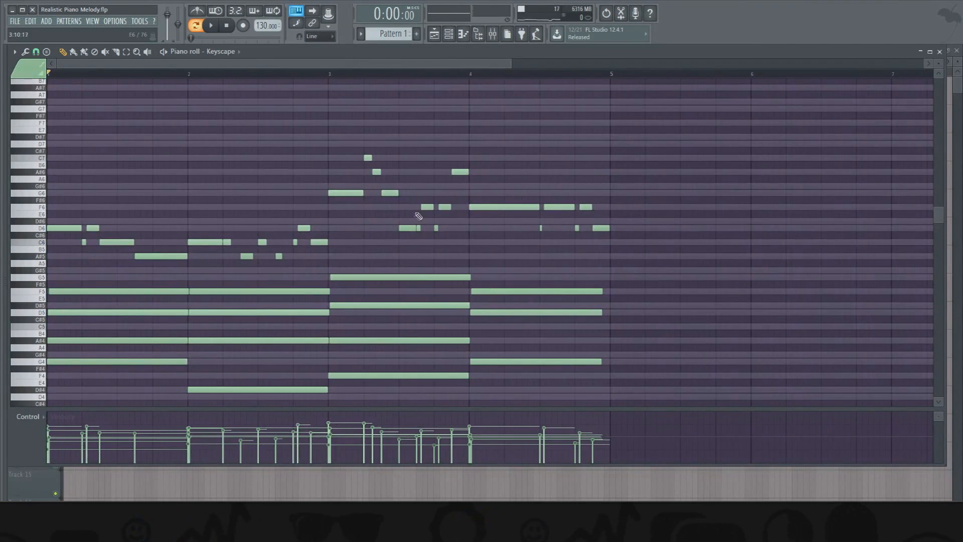
pyautogui.press('space')
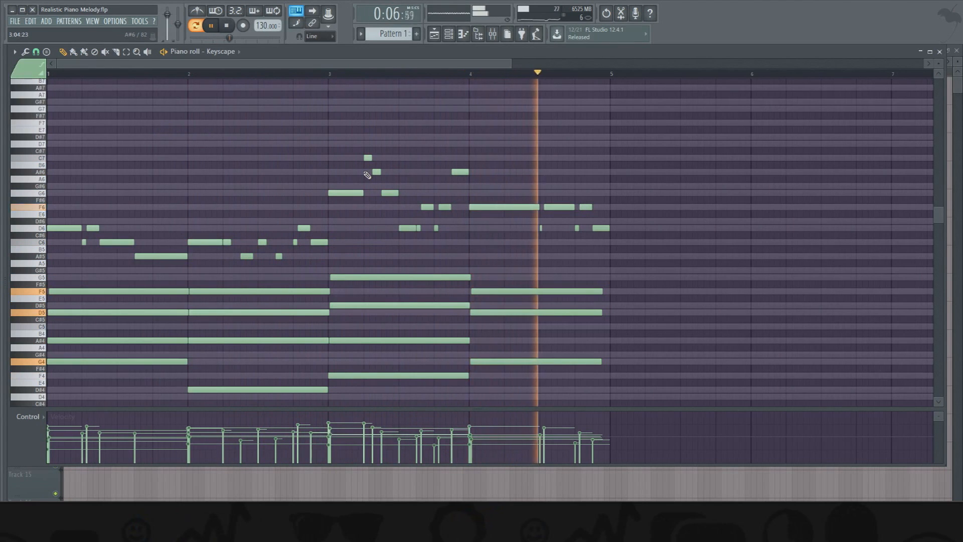
pyautogui.press('space')
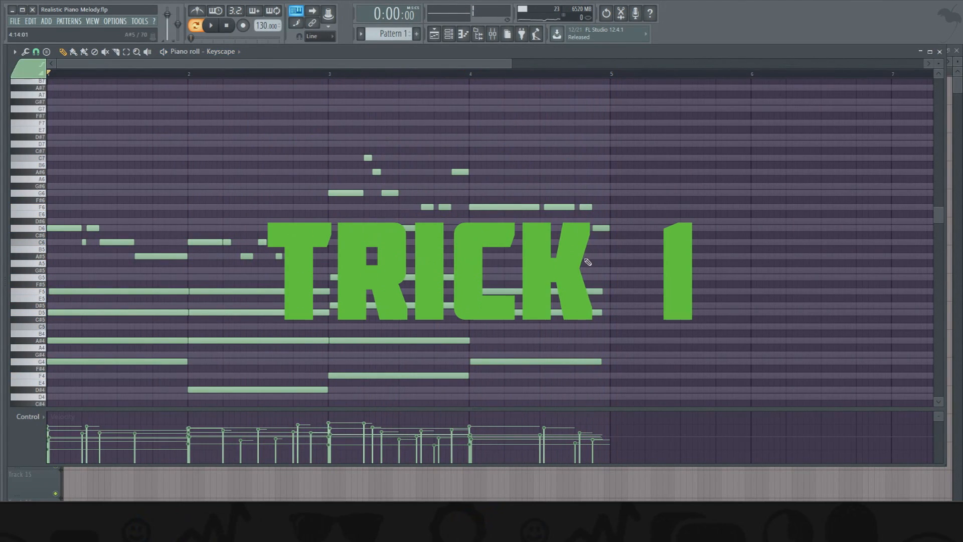
# - Select scattered C6, D6, C7, A#6 and F6 melody notes across bars 1 to 4 and nudge them slightly later off the grid
pyautogui.scroll(2, 286, 70)
pyautogui.moveTo(288, 66); pyautogui.dragTo(75, 65)
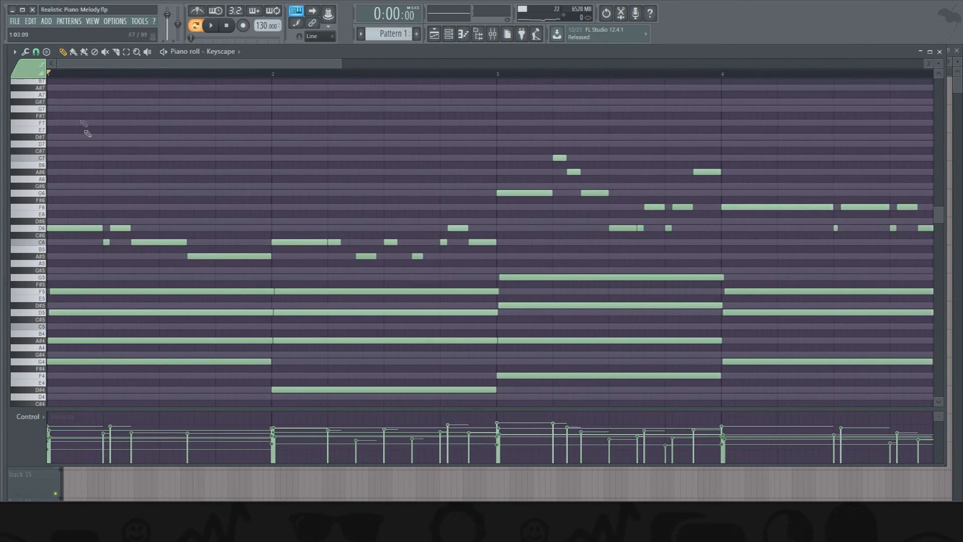
pyautogui.keyDown('ctrl'); pyautogui.keyDown('shift'); pyautogui.click(159, 242); pyautogui.keyUp('shift'); pyautogui.keyUp('ctrl')
pyautogui.keyDown('ctrl'); pyautogui.keyDown('shift'); pyautogui.click(274, 242); pyautogui.keyUp('shift'); pyautogui.keyUp('ctrl')
pyautogui.keyDown('ctrl'); pyautogui.keyDown('shift'); pyautogui.click(391, 243); pyautogui.keyUp('shift'); pyautogui.keyUp('ctrl')
pyautogui.keyDown('ctrl'); pyautogui.keyDown('shift'); pyautogui.click(458, 227); pyautogui.keyUp('shift'); pyautogui.keyUp('ctrl')
pyautogui.keyDown('ctrl'); pyautogui.keyDown('shift'); pyautogui.click(443, 242); pyautogui.keyUp('shift'); pyautogui.keyUp('ctrl')
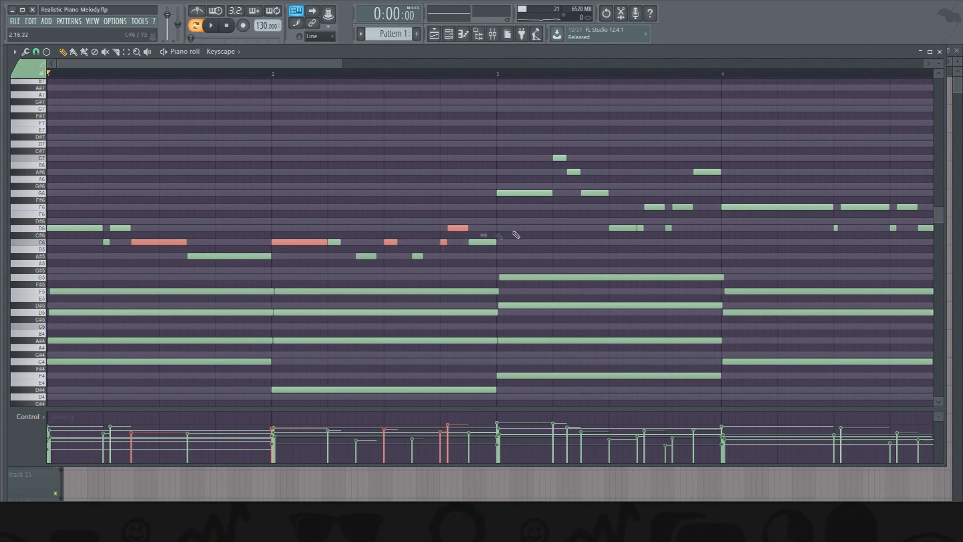
pyautogui.keyDown('ctrl'); pyautogui.keyDown('shift'); pyautogui.click(559, 158); pyautogui.keyUp('shift'); pyautogui.keyUp('ctrl')
pyautogui.keyDown('ctrl'); pyautogui.keyDown('shift'); pyautogui.click(574, 172); pyautogui.keyUp('shift'); pyautogui.keyUp('ctrl')
pyautogui.keyDown('ctrl'); pyautogui.keyDown('shift'); pyautogui.click(655, 207); pyautogui.keyUp('shift'); pyautogui.keyUp('ctrl')
pyautogui.keyDown('ctrl'); pyautogui.keyDown('shift'); pyautogui.click(641, 228); pyautogui.keyUp('shift'); pyautogui.keyUp('ctrl')
pyautogui.keyDown('ctrl'); pyautogui.keyDown('shift'); pyautogui.click(623, 228); pyautogui.keyUp('shift'); pyautogui.keyUp('ctrl')
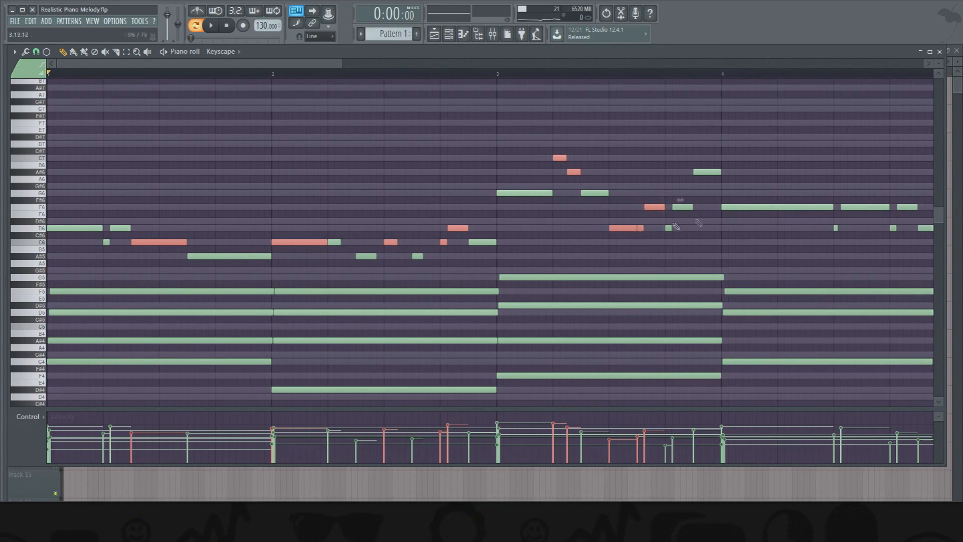
pyautogui.keyDown('ctrl'); pyautogui.keyDown('shift'); pyautogui.click(866, 207); pyautogui.keyUp('shift'); pyautogui.keyUp('ctrl')
pyautogui.keyDown('ctrl'); pyautogui.keyDown('shift'); pyautogui.click(836, 227); pyautogui.keyUp('shift'); pyautogui.keyUp('ctrl')
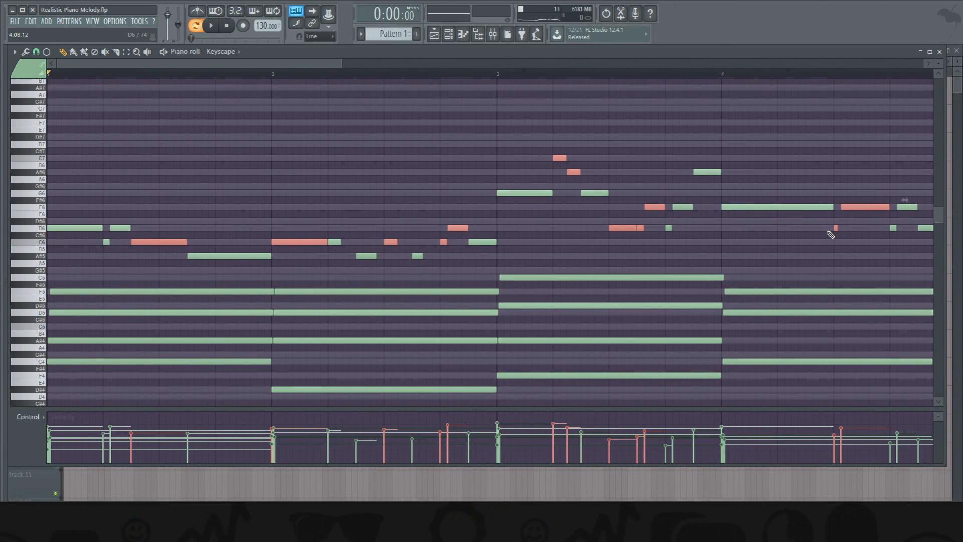
pyautogui.hotkey('shift', 'Right')
pyautogui.hotkey('shift', 'Right')
pyautogui.hotkey('shift', 'Right')
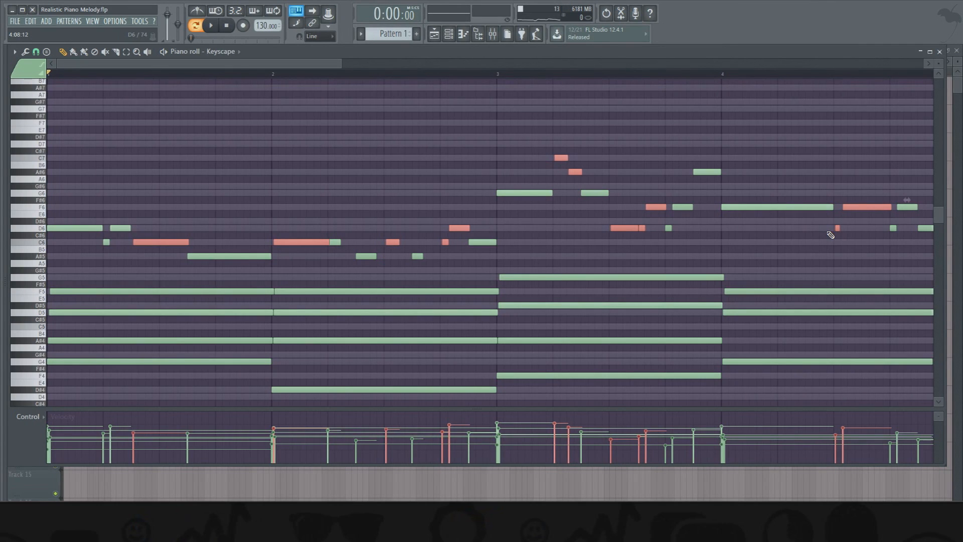
# - Select only bar 2's first A#5, bar 3's opening G6 and bar 4's opening F6, and nudge them slightly earlier
pyautogui.hotkey('ctrl', 'd')
pyautogui.keyDown('ctrl'); pyautogui.click(525, 192); pyautogui.keyUp('ctrl')
pyautogui.keyDown('ctrl'); pyautogui.keyDown('shift'); pyautogui.click(769, 206); pyautogui.keyUp('shift'); pyautogui.keyUp('ctrl')
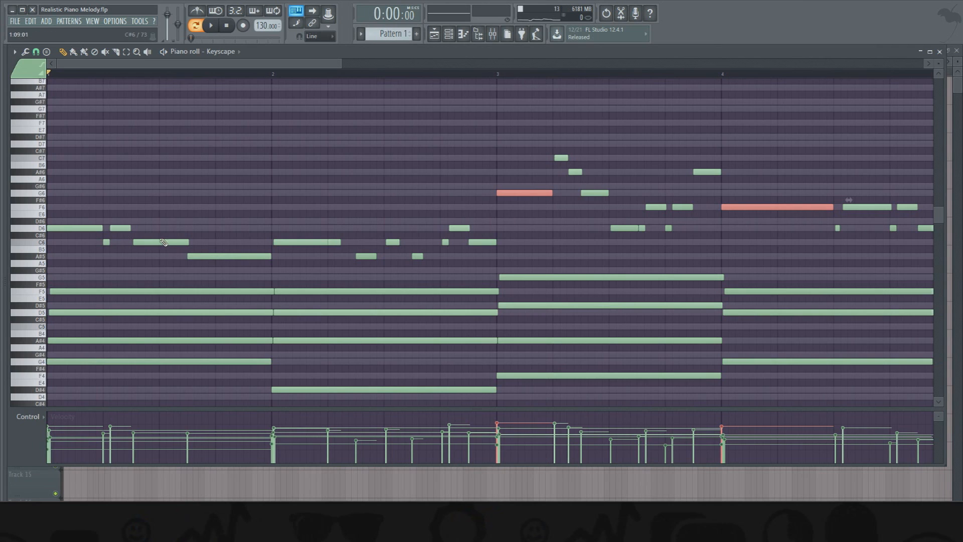
pyautogui.keyDown('ctrl'); pyautogui.keyDown('shift'); pyautogui.click(366, 256); pyautogui.keyUp('shift'); pyautogui.keyUp('ctrl')
pyautogui.hotkey('shift', 'Left')
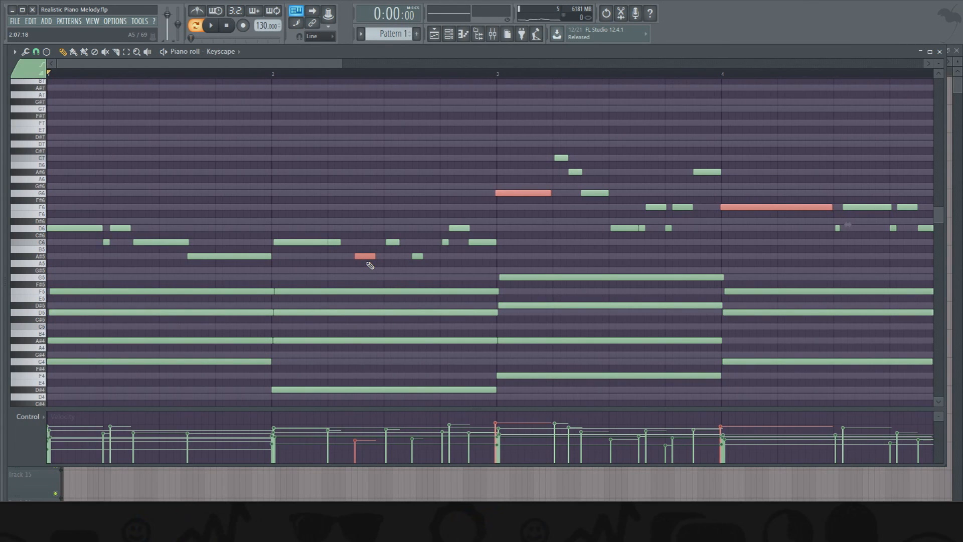
# - Deselect the notes and play all four bars to hear the loosened melody timing
pyautogui.scroll(-3, 358, 76)
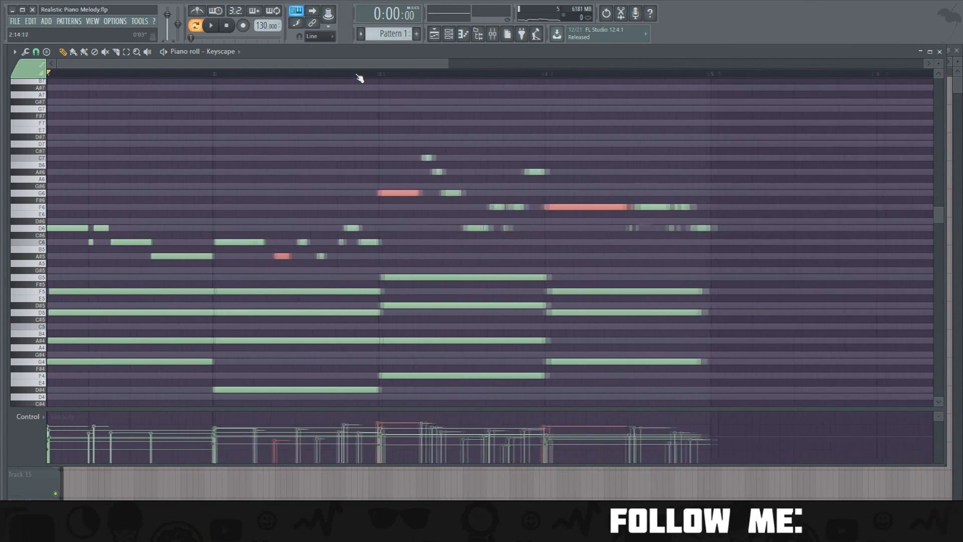
pyautogui.keyDown('ctrl'); pyautogui.click(155, 96); pyautogui.keyUp('ctrl')
pyautogui.press('space')
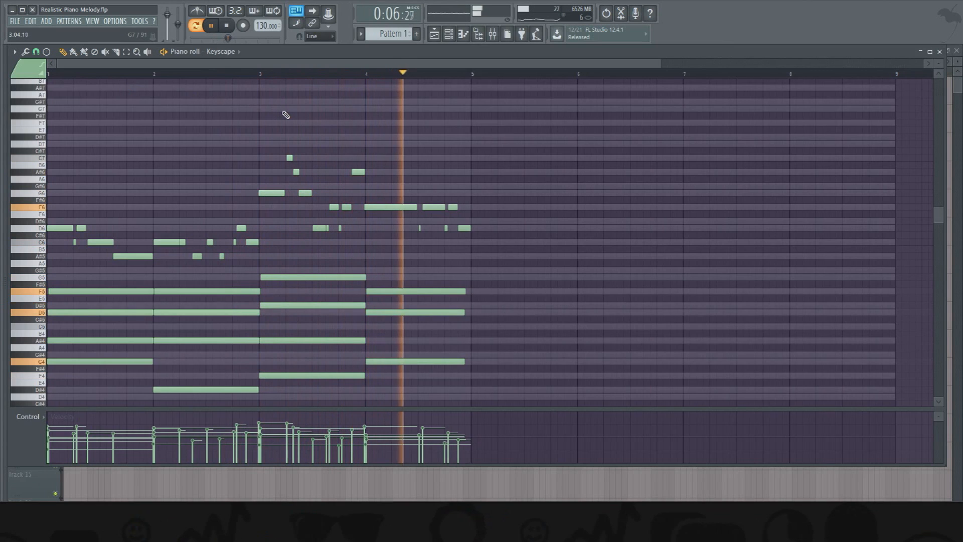
pyautogui.press('space')
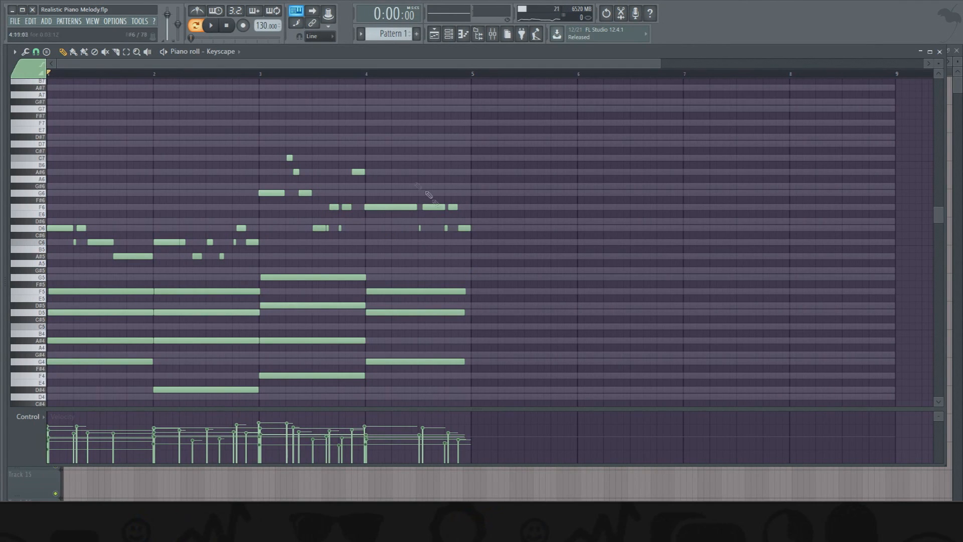
# - Duplicate all melody notes one octave higher at lower velocities, nudge the copies slightly later, and deselect them
pyautogui.moveTo(485, 261); pyautogui.dragTo(47, 153)
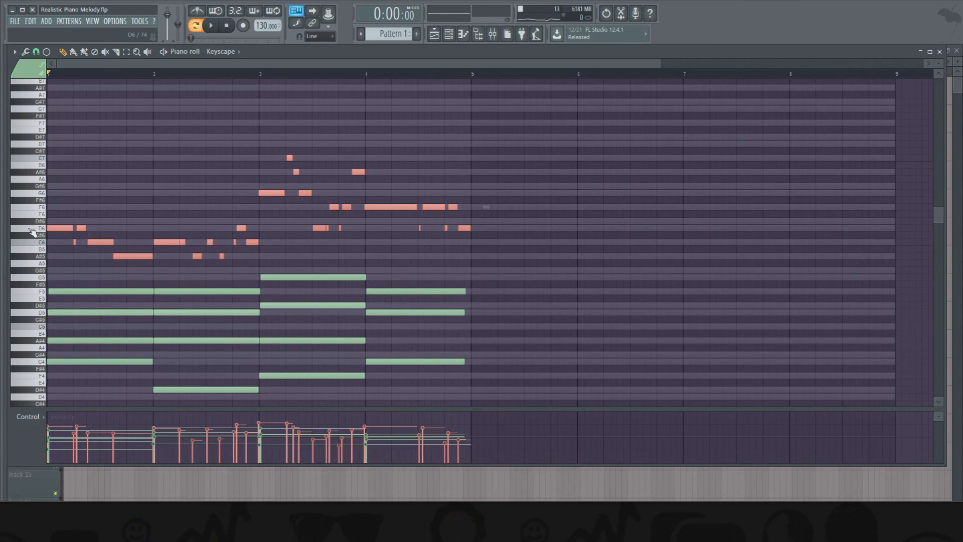
pyautogui.hotkey('ctrl', 'Up')
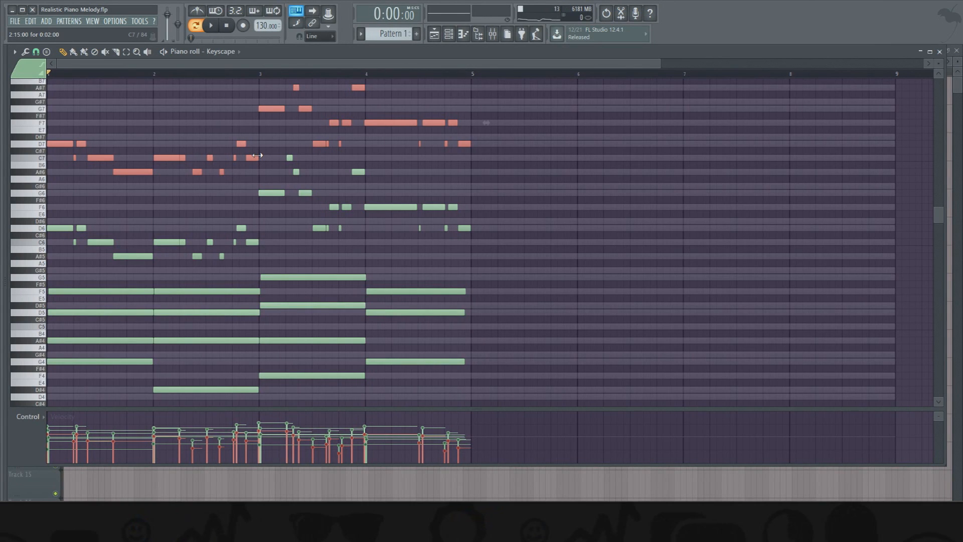
pyautogui.hotkey('shift', 'Right')
pyautogui.hotkey('shift', 'Right')
pyautogui.keyDown('ctrl'); pyautogui.click(472, 168); pyautogui.keyUp('ctrl')
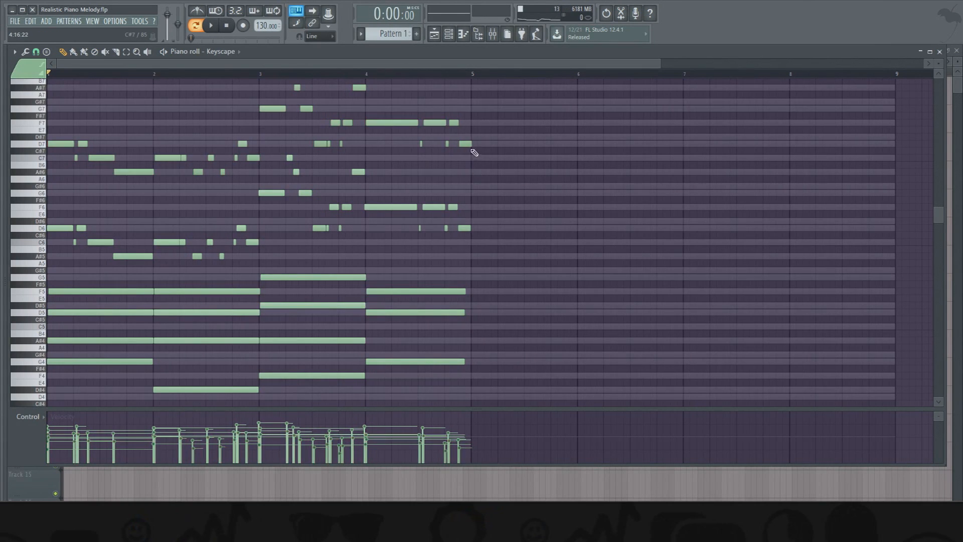
# - Fit all chord, bass and melody notes in the piano roll view and play the pattern with the octave-doubled melody
pyautogui.scroll(-3, 224, 177)
pyautogui.scroll(-2, 224, 176)
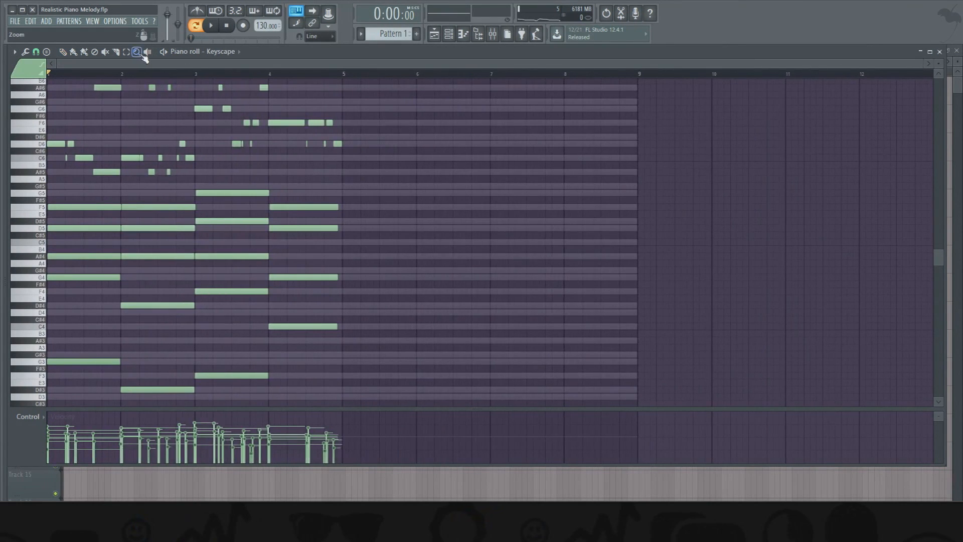
pyautogui.click(138, 52)
pyautogui.rightClick(161, 92)
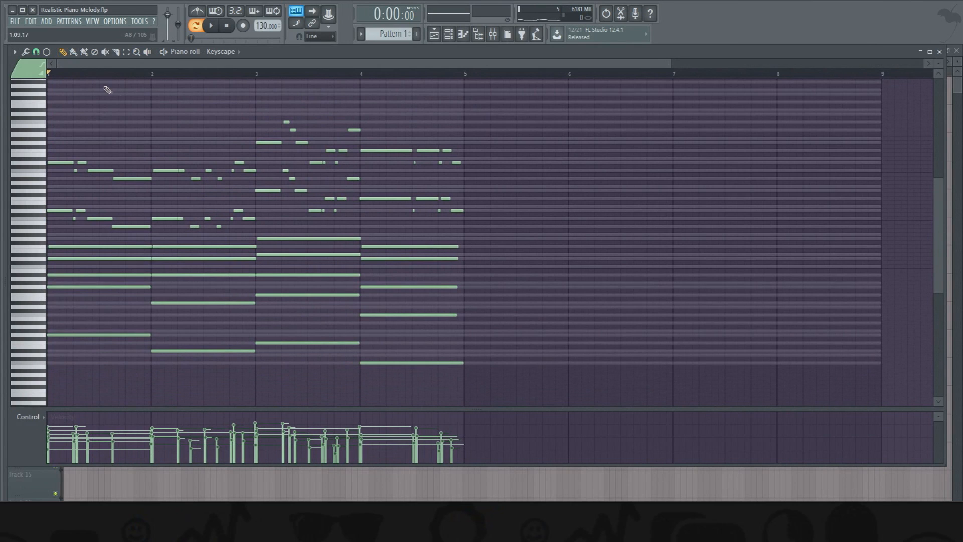
pyautogui.press('space')
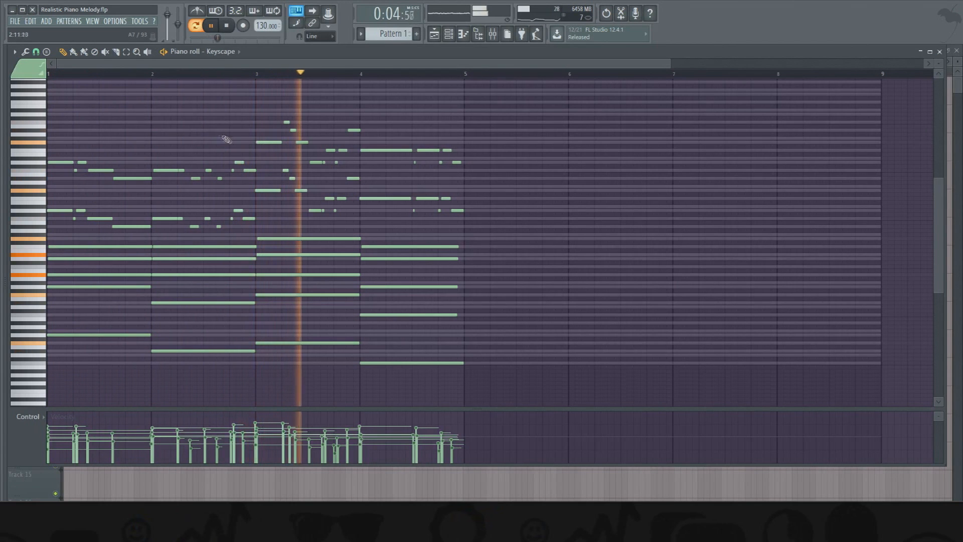
pyautogui.press('space')
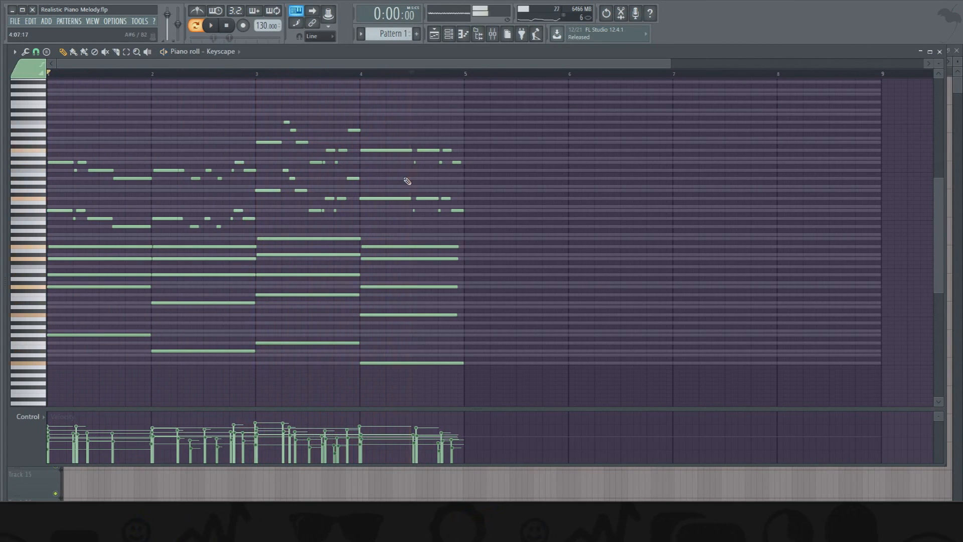
# - Select every note in bars 1 to 4, set the snap to Bar, and duplicate them into bars 5 to 8
pyautogui.scroll(-3, 182, 75)
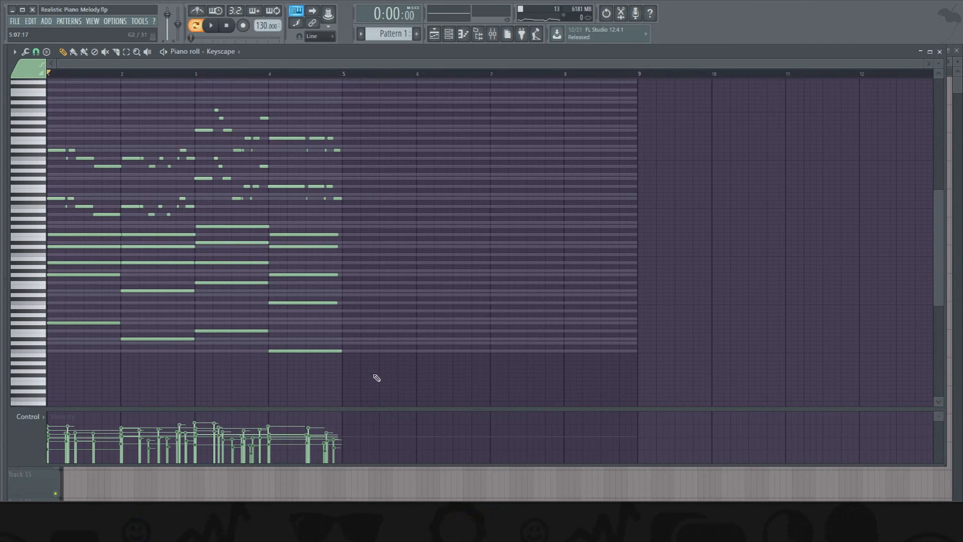
pyautogui.moveTo(370, 382); pyautogui.dragTo(65, 107)
pyautogui.click(36, 52)
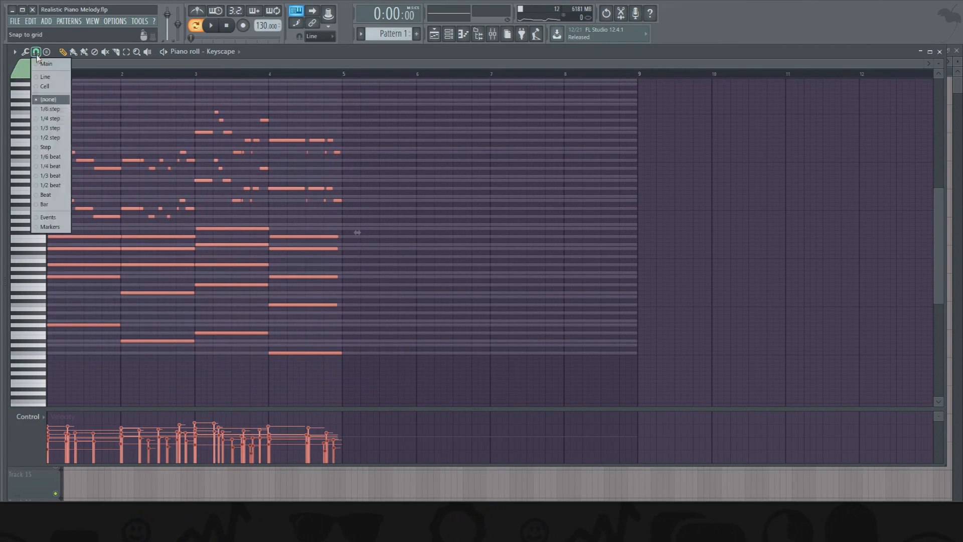
pyautogui.click(44, 205)
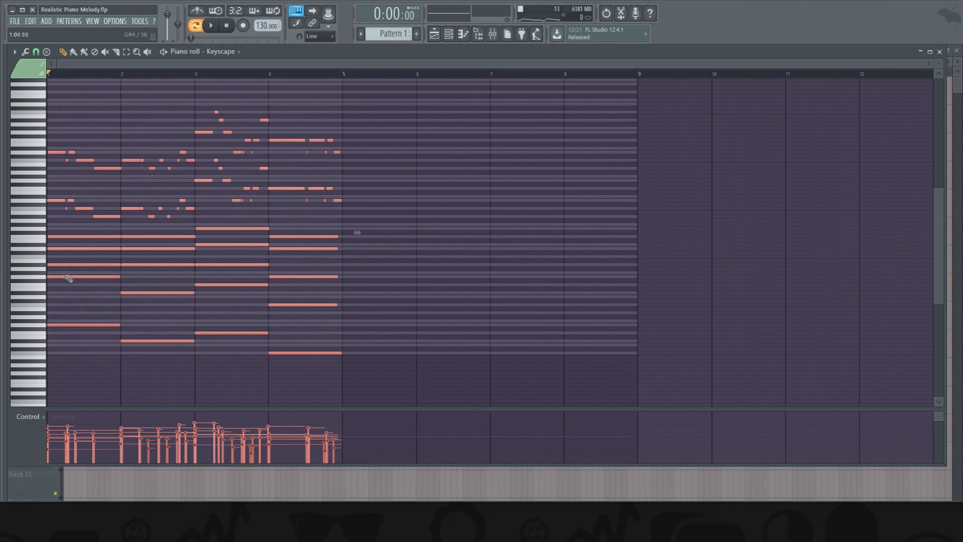
pyautogui.moveTo(68, 278); pyautogui.dragTo(388, 276)
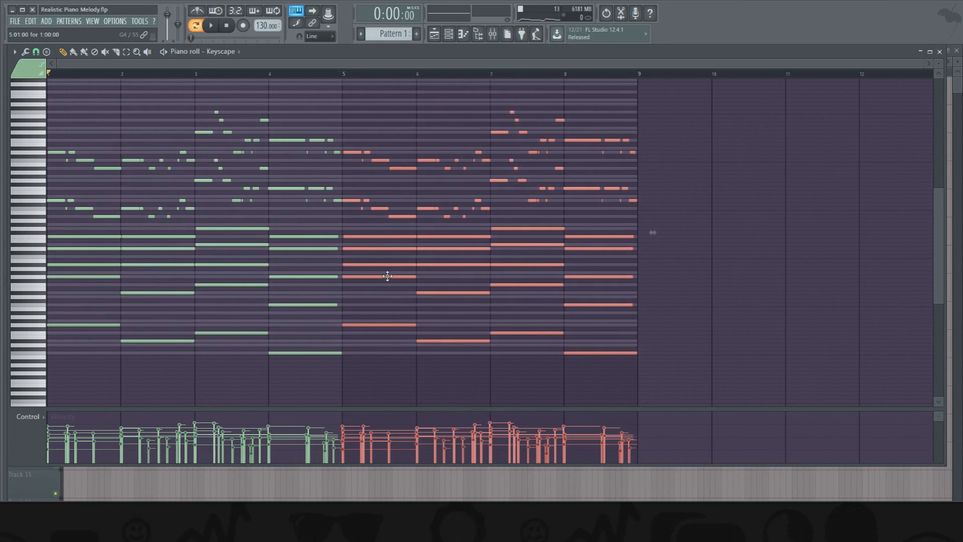
# - Select the chord and bass notes of bars 5 to 8, set the snap to Beat, and quick-quantize them
pyautogui.click(36, 52)
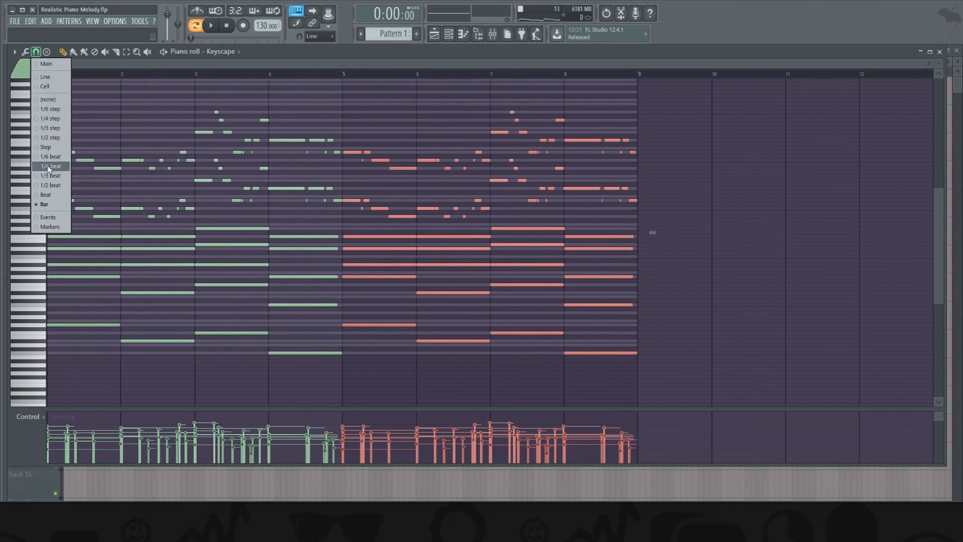
pyautogui.click(48, 169)
pyautogui.click(381, 121)
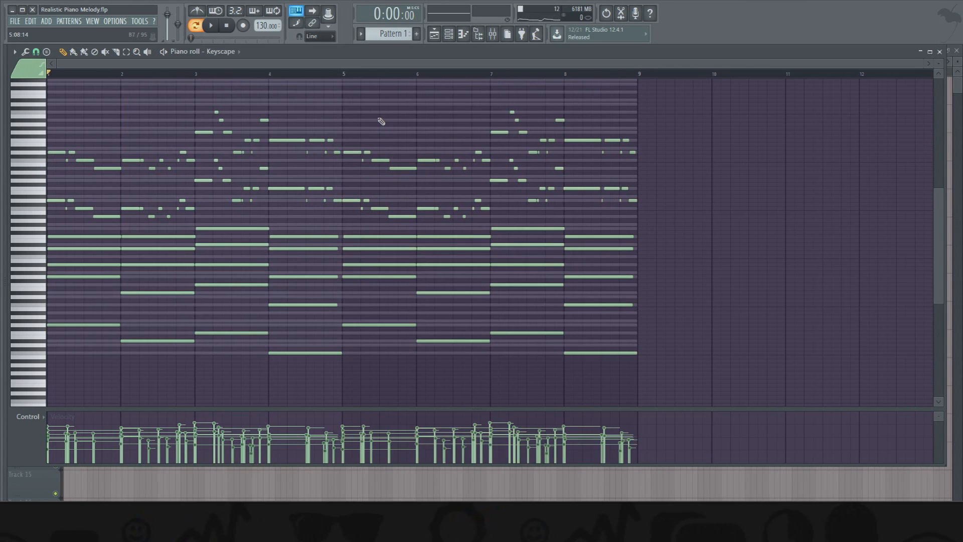
pyautogui.moveTo(371, 228); pyautogui.dragTo(365, 346)
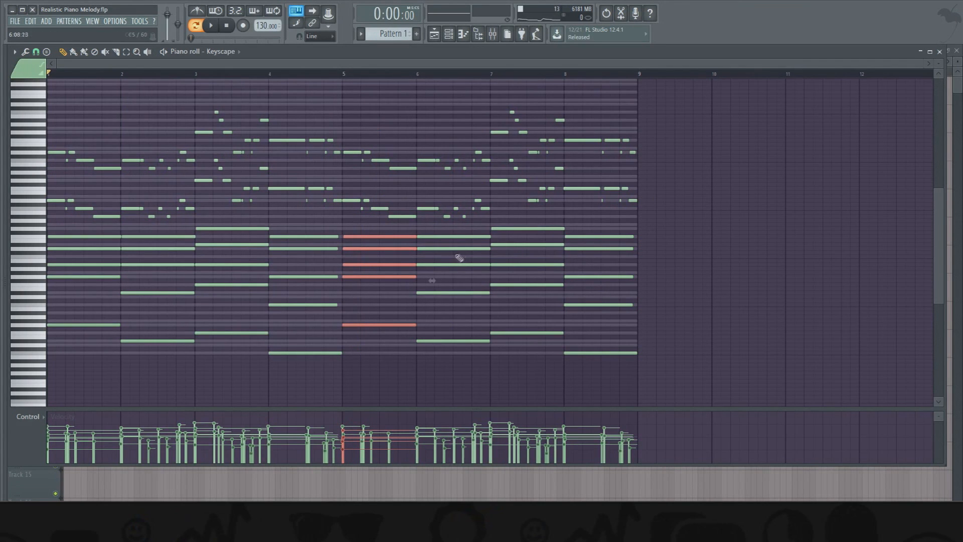
pyautogui.moveTo(426, 229); pyautogui.dragTo(625, 370)
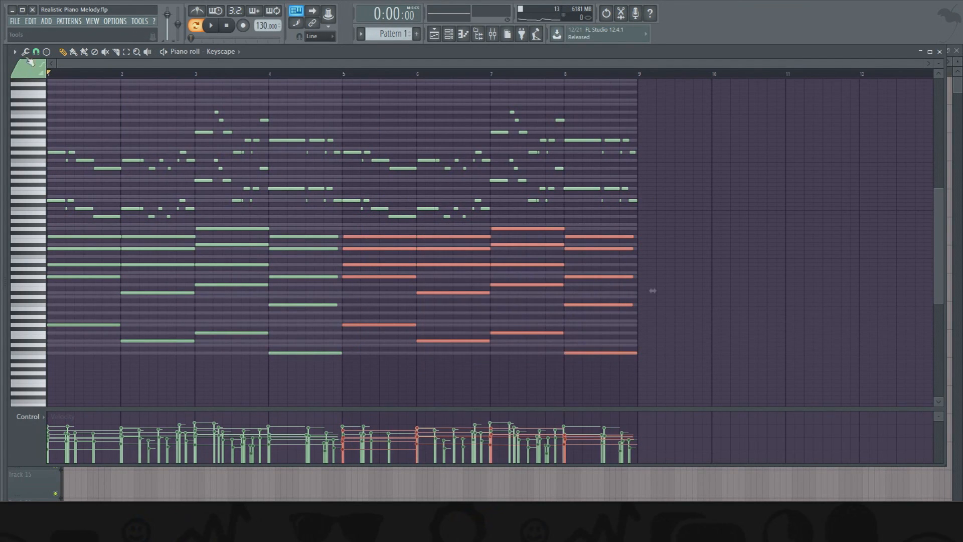
pyautogui.click(36, 52)
pyautogui.click(56, 195)
pyautogui.click(25, 52)
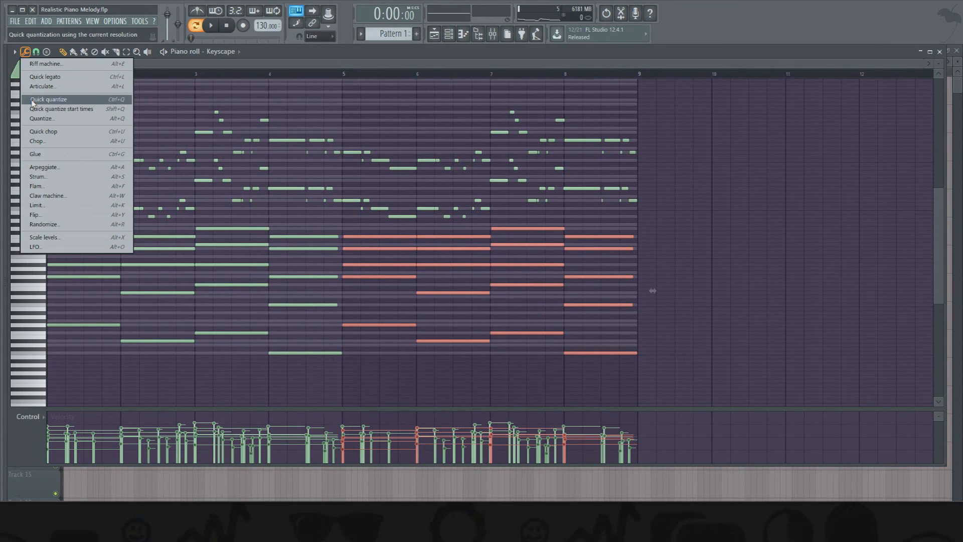
pyautogui.click(49, 99)
# - Strum the chord and bass notes of bars 5 and 7 with a raised start-time strength
pyautogui.hotkey('ctrl', 'd')
pyautogui.moveTo(355, 235); pyautogui.dragTo(396, 374)
pyautogui.moveTo(506, 227); pyautogui.dragTo(538, 372)
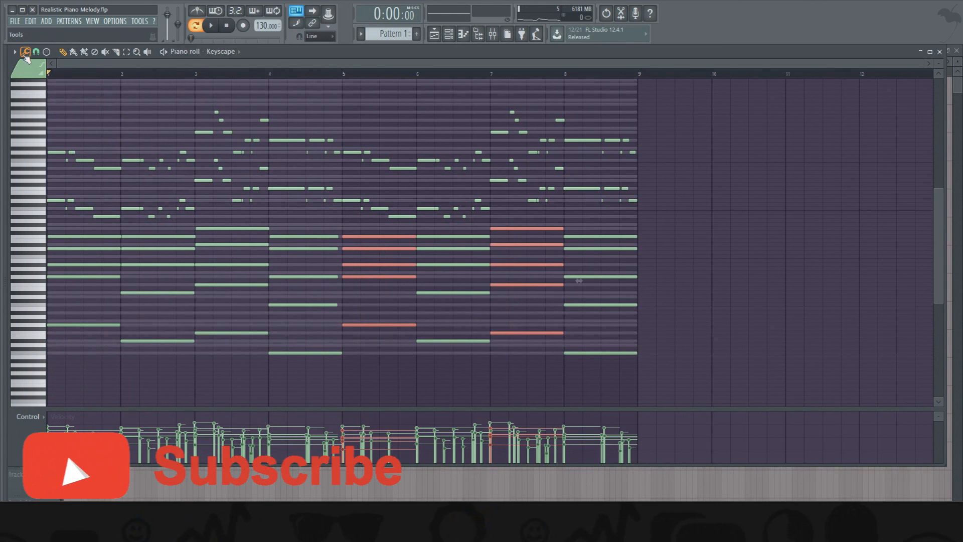
pyautogui.click(25, 52)
pyautogui.click(51, 173)
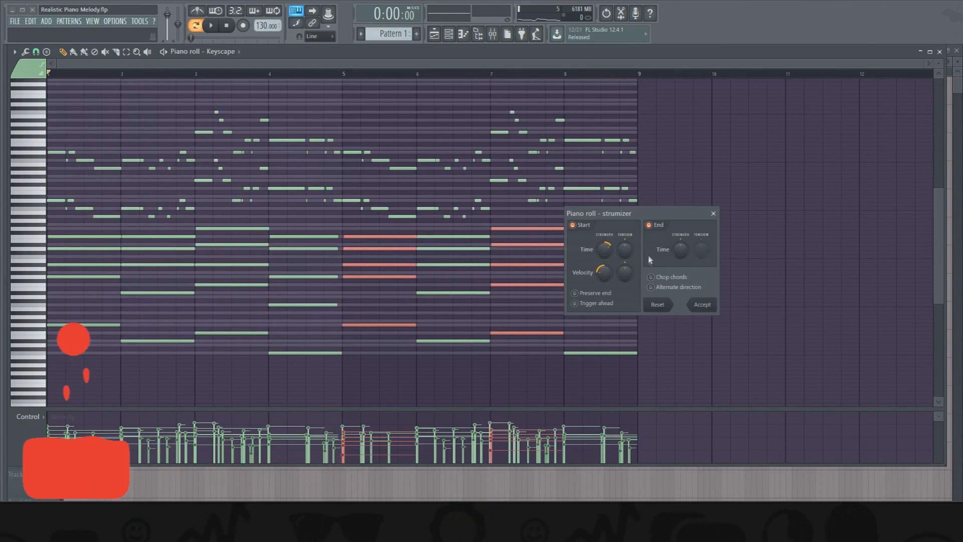
pyautogui.moveTo(605, 249); pyautogui.dragTo(604, 238)
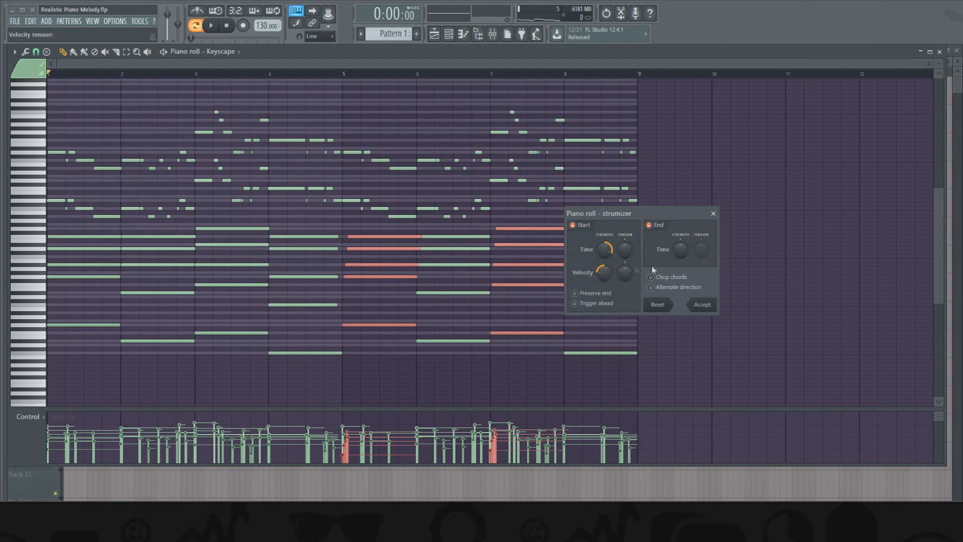
pyautogui.moveTo(604, 259); pyautogui.dragTo(604, 256)
pyautogui.click(702, 305)
# - Set the snap to 1/4 step and shorten the first melody notes of bar 5 in both octaves so they start after the downbeat
pyautogui.scroll(3, 374, 83)
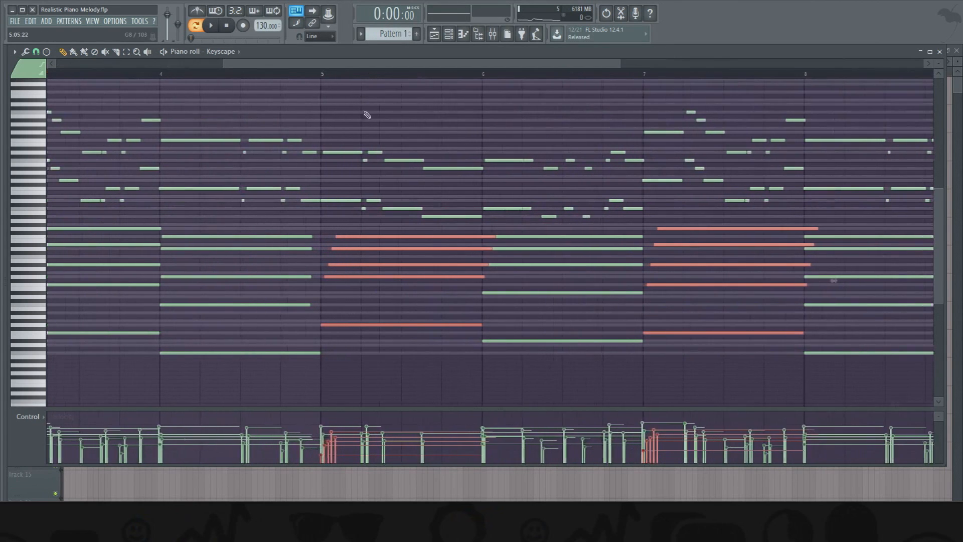
pyautogui.moveTo(342, 130); pyautogui.dragTo(331, 214)
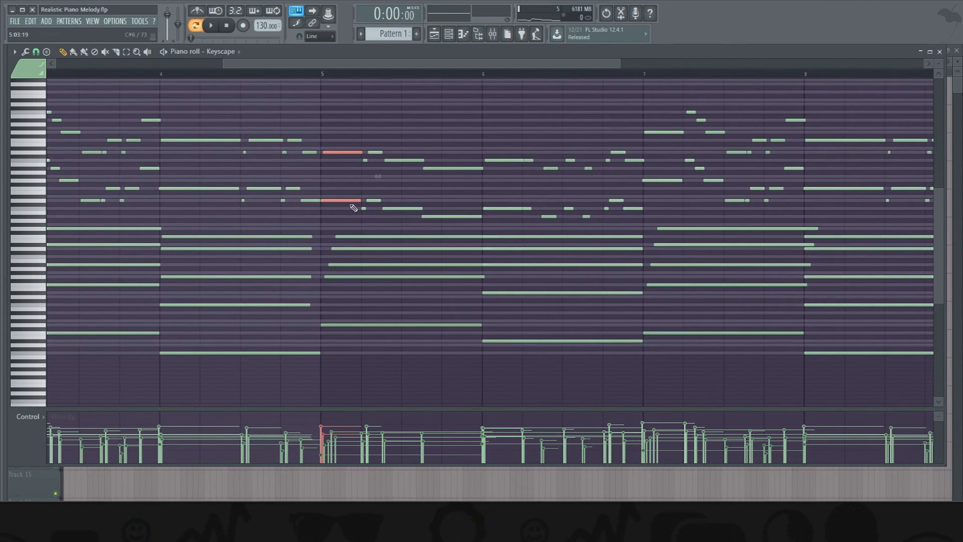
pyautogui.click(35, 52)
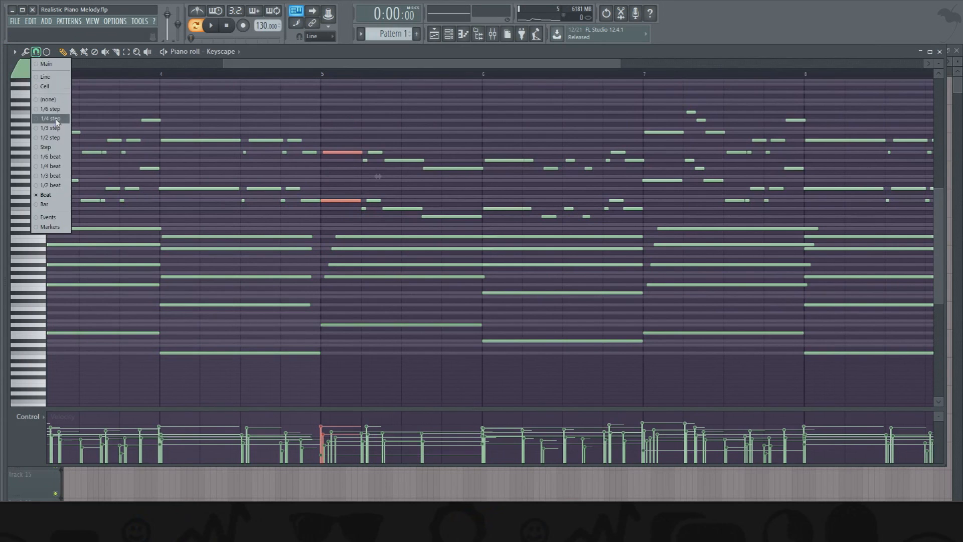
pyautogui.click(50, 118)
pyautogui.moveTo(358, 201)
pyautogui.mouseDown()
pyautogui.moveTo(329, 201)
pyautogui.moveTo(348, 200)
pyautogui.mouseUp()
pyautogui.hotkey('ctrl', 'd')
pyautogui.moveTo(348, 154); pyautogui.dragTo(361, 153)
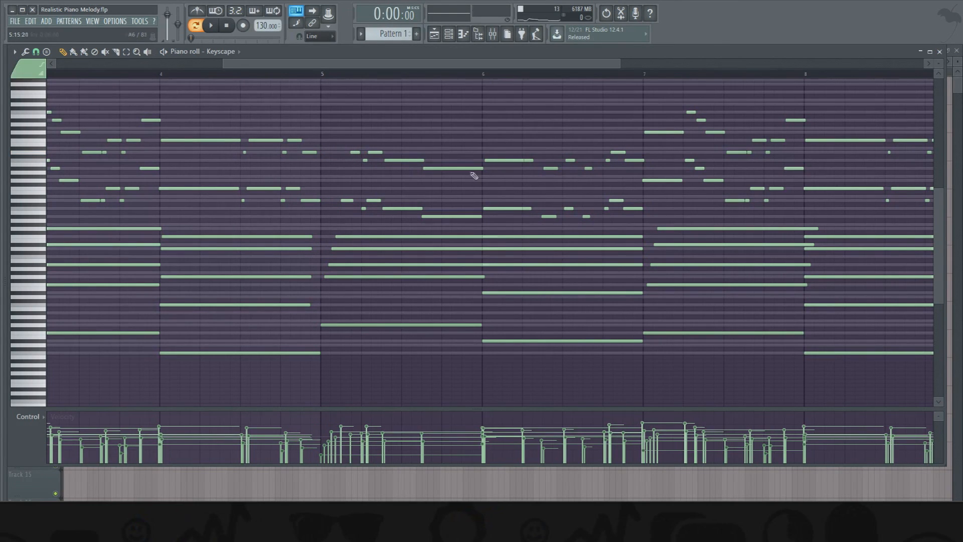
# - Shorten the last high-octave note of bar 5, add two higher notes after it, and play from bar 5
pyautogui.moveTo(457, 175); pyautogui.dragTo(439, 177)
pyautogui.click(443, 151)
pyautogui.click(461, 155)
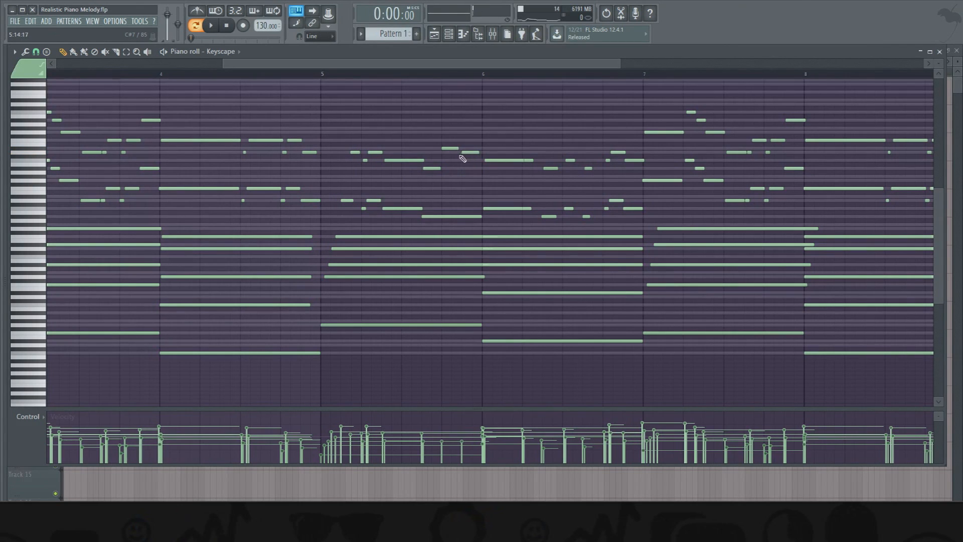
pyautogui.click(39, 160)
pyautogui.click(39, 155)
pyautogui.click(322, 75)
pyautogui.press('space')
# - Delete the short high-octave melody notes at the beginning of bar 5 and replay the bar
pyautogui.press('space')
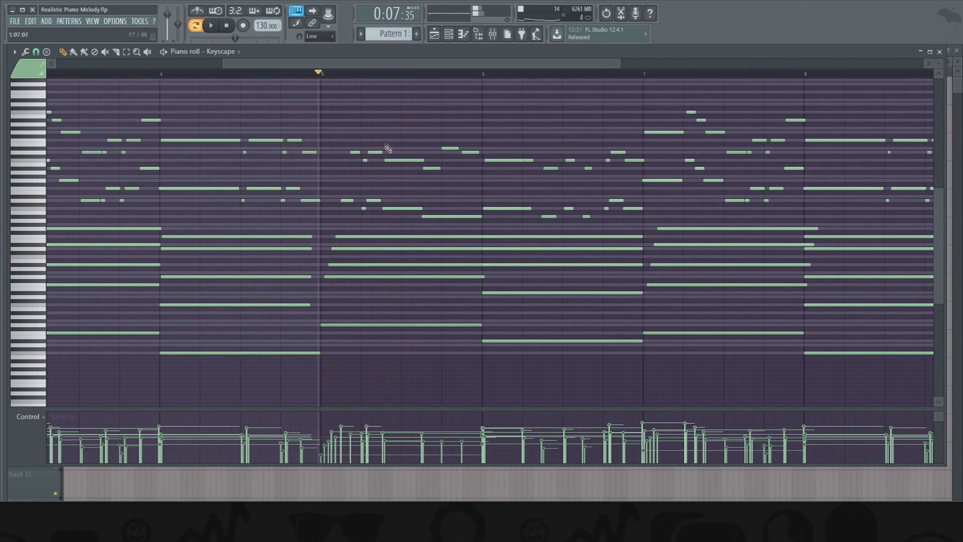
pyautogui.rightClick(376, 152)
pyautogui.press('space')
pyautogui.press('space')
pyautogui.rightClick(365, 160)
pyautogui.rightClick(356, 152)
pyautogui.press('space')
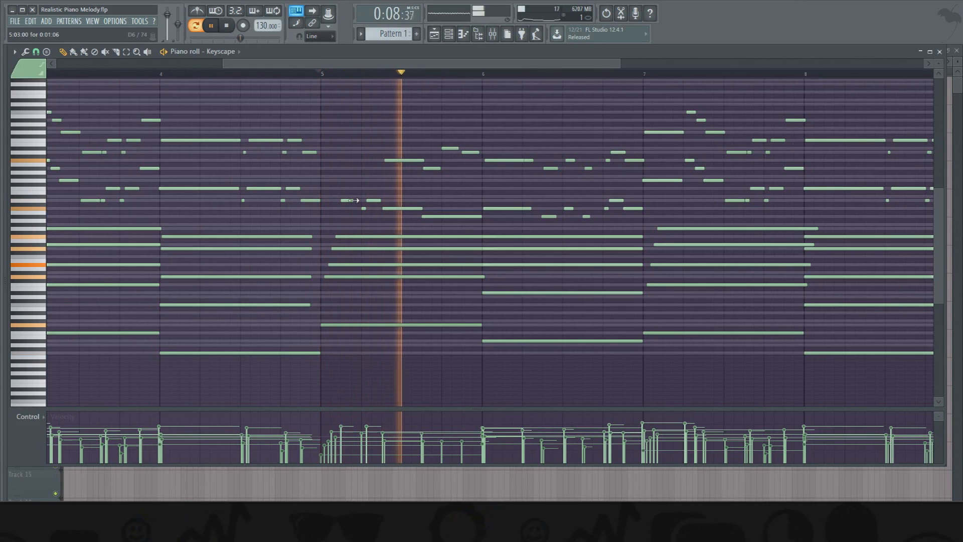
pyautogui.press('space')
pyautogui.press('space')
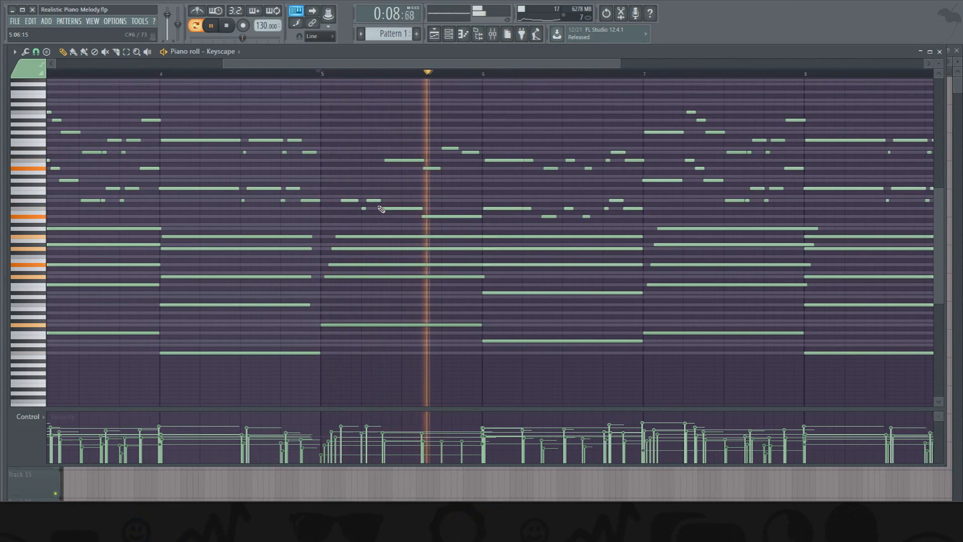
pyautogui.press('space')
# - Delete the last high-octave note of bar 6 and lengthen the preceding note to the end of the bar
pyautogui.moveTo(334, 65); pyautogui.dragTo(410, 75)
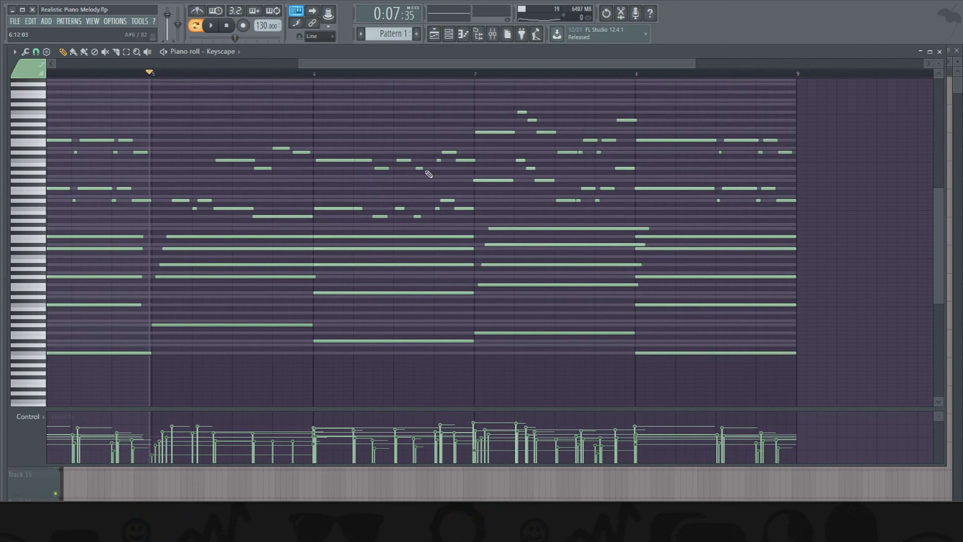
pyautogui.rightClick(458, 160)
# - Trim the ends of the upper chord notes in bar 7 and stagger the starts of the upper chord notes in bar 8
pyautogui.moveTo(648, 229); pyautogui.dragTo(628, 245)
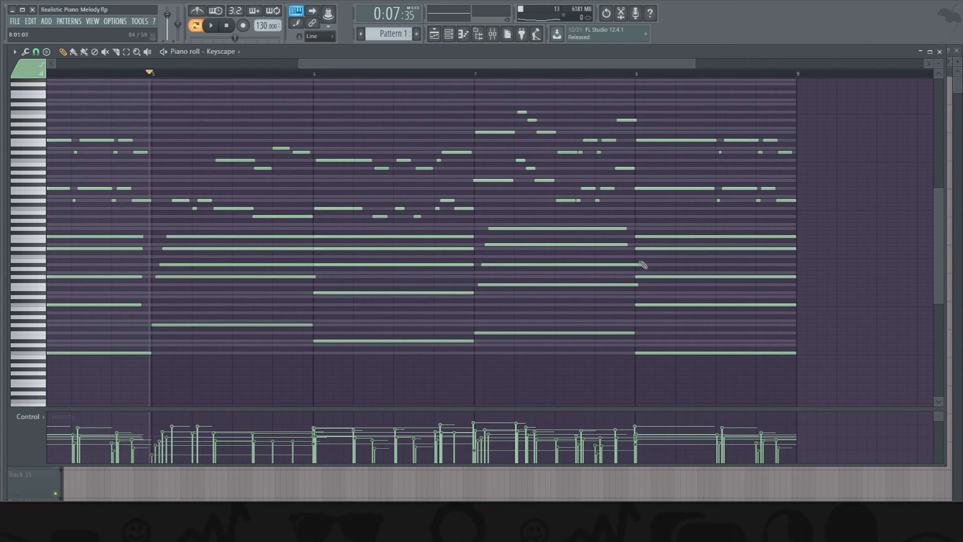
pyautogui.moveTo(640, 238); pyautogui.dragTo(646, 238)
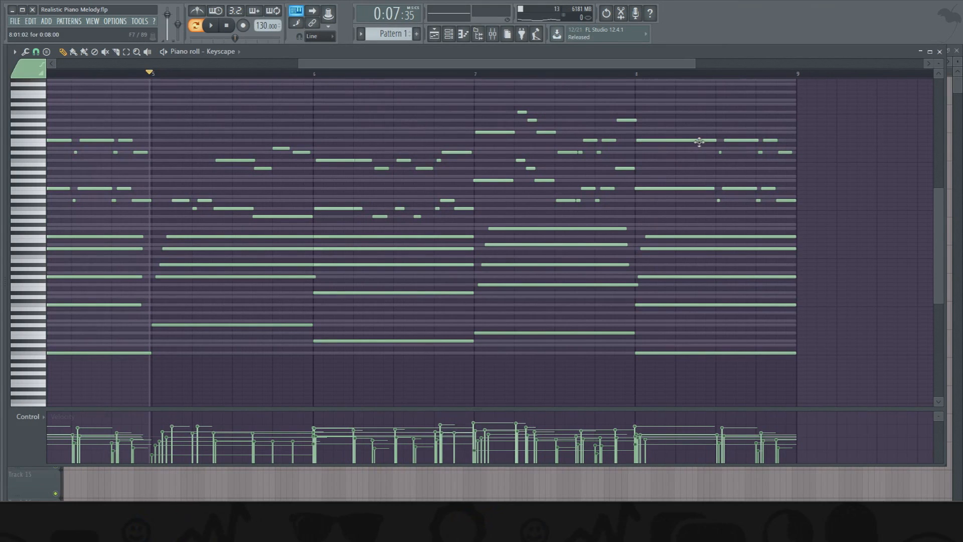
# - Vary the top melody line by deleting bar 7's last high note, shortening bar 8's long note, and inserting a higher note after it
pyautogui.rightClick(628, 120)
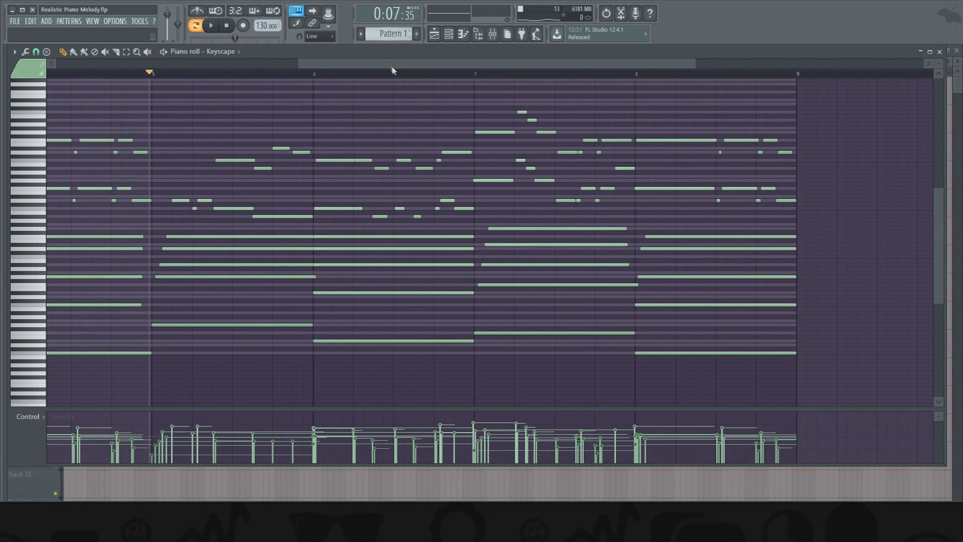
pyautogui.scroll(-2, 390, 66)
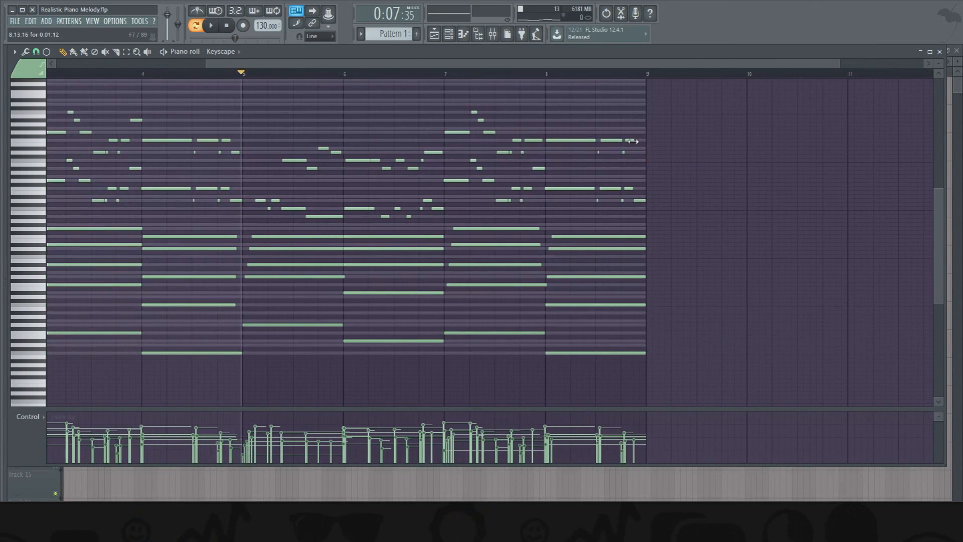
pyautogui.scroll(-2, 500, 82)
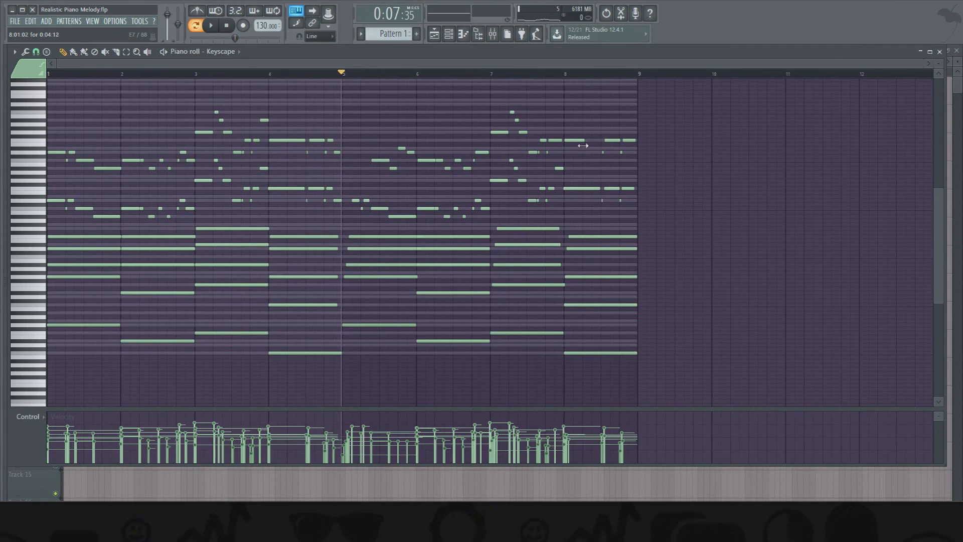
pyautogui.click(584, 129)
pyautogui.moveTo(593, 132); pyautogui.dragTo(595, 140)
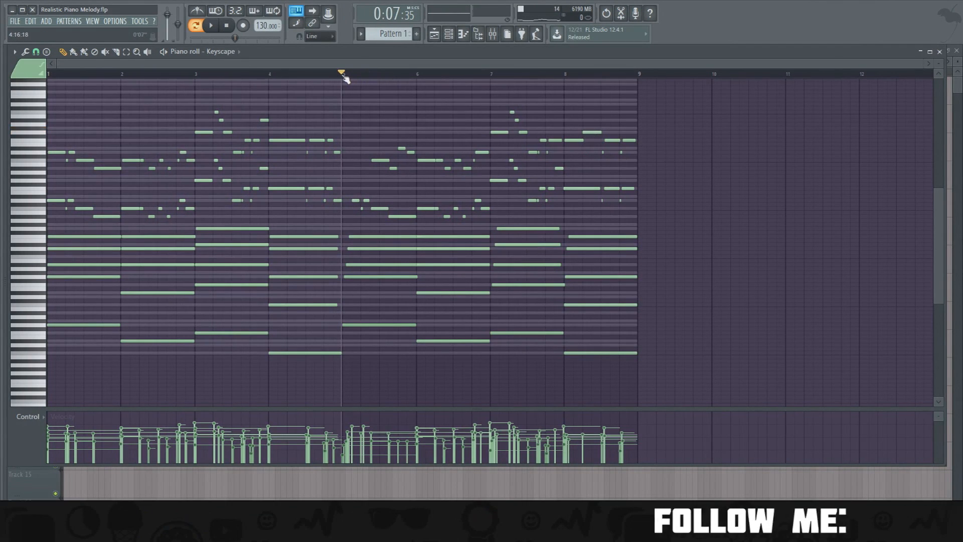
# - Draw two bar-long bass notes starting midway through bars 6 and 7, and shorten the original bass note of bar 7 to half a bar
pyautogui.click(455, 314)
pyautogui.moveTo(503, 316); pyautogui.dragTo(526, 316)
pyautogui.click(527, 324)
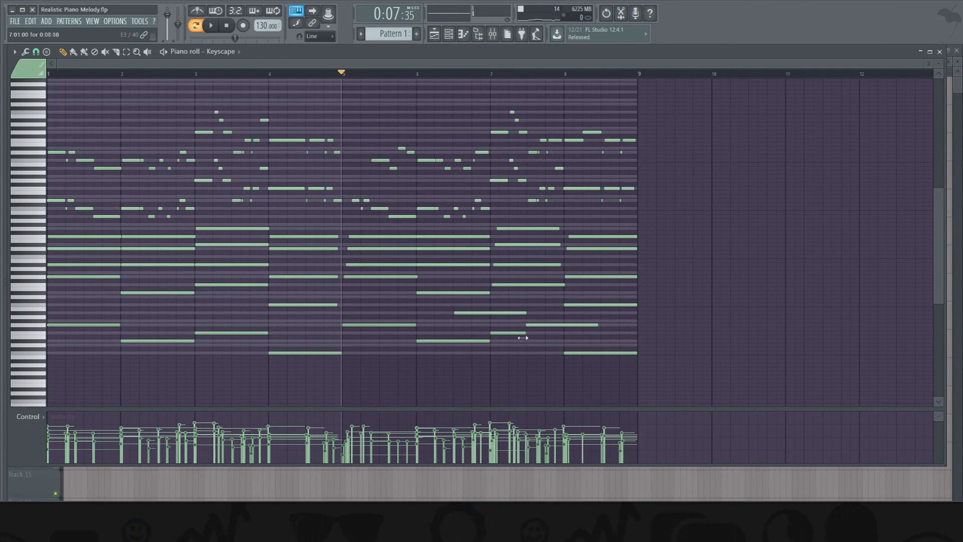
pyautogui.keyDown('ctrl'); pyautogui.keyDown('shift'); pyautogui.click(464, 313); pyautogui.keyUp('shift'); pyautogui.keyUp('ctrl')
pyautogui.keyDown('ctrl'); pyautogui.keyDown('shift'); pyautogui.click(535, 325); pyautogui.keyUp('shift'); pyautogui.keyUp('ctrl')
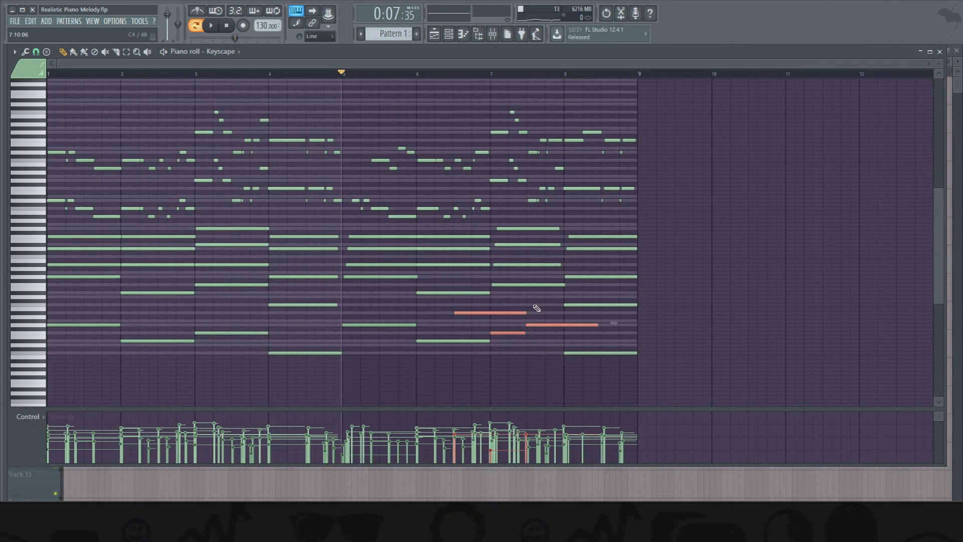
pyautogui.click(520, 333)
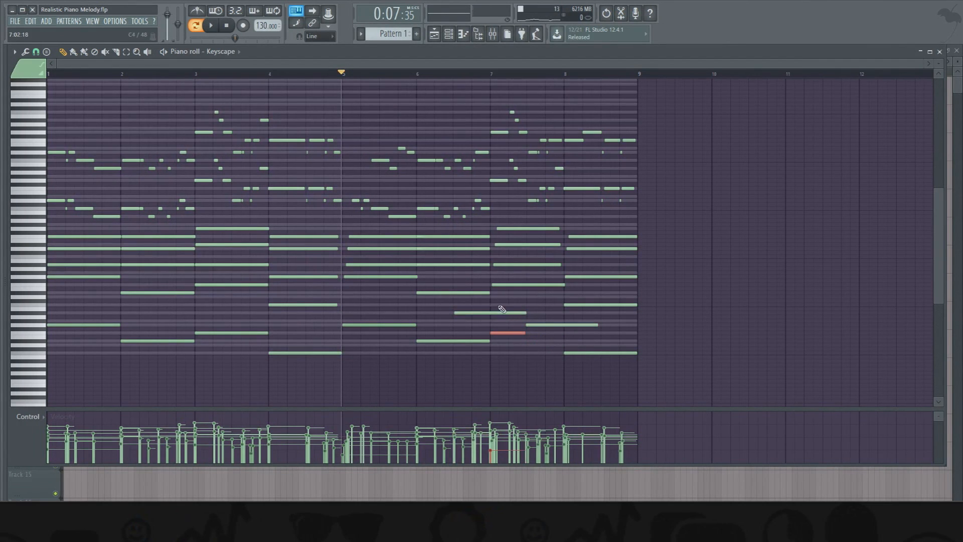
pyautogui.keyDown('ctrl'); pyautogui.keyDown('shift'); pyautogui.click(540, 325); pyautogui.keyUp('shift'); pyautogui.keyUp('ctrl')
pyautogui.keyDown('ctrl'); pyautogui.click(515, 306); pyautogui.keyUp('ctrl')
pyautogui.keyDown('ctrl'); pyautogui.keyDown('shift'); pyautogui.click(539, 326); pyautogui.keyUp('shift'); pyautogui.keyUp('ctrl')
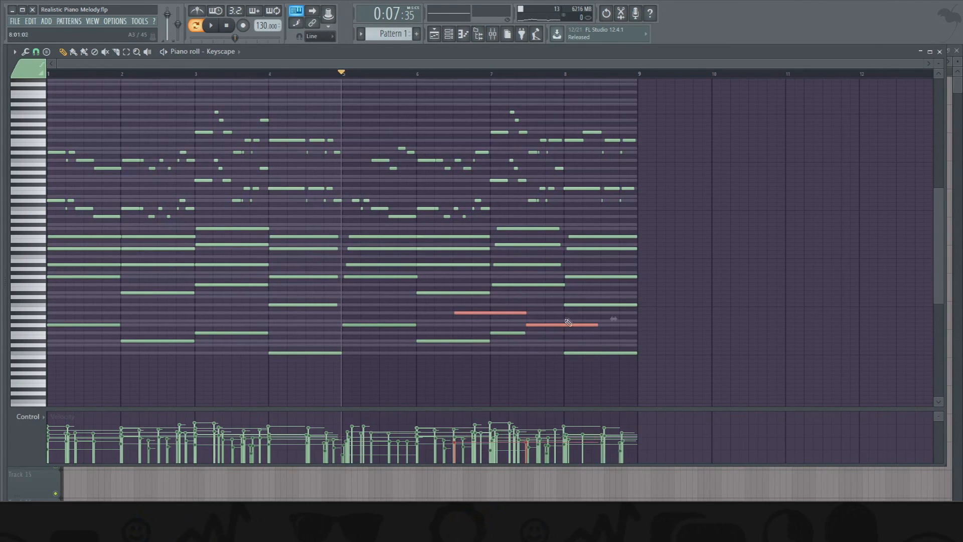
pyautogui.scroll(-4, 318, 82)
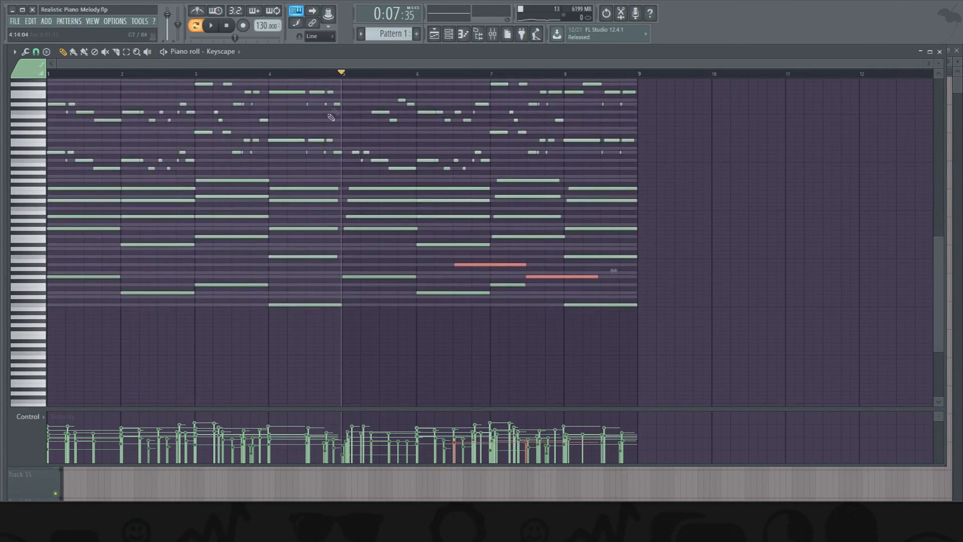
pyautogui.scroll(5, 358, 128)
pyautogui.keyDown('ctrl'); pyautogui.click(379, 144); pyautogui.keyUp('ctrl')
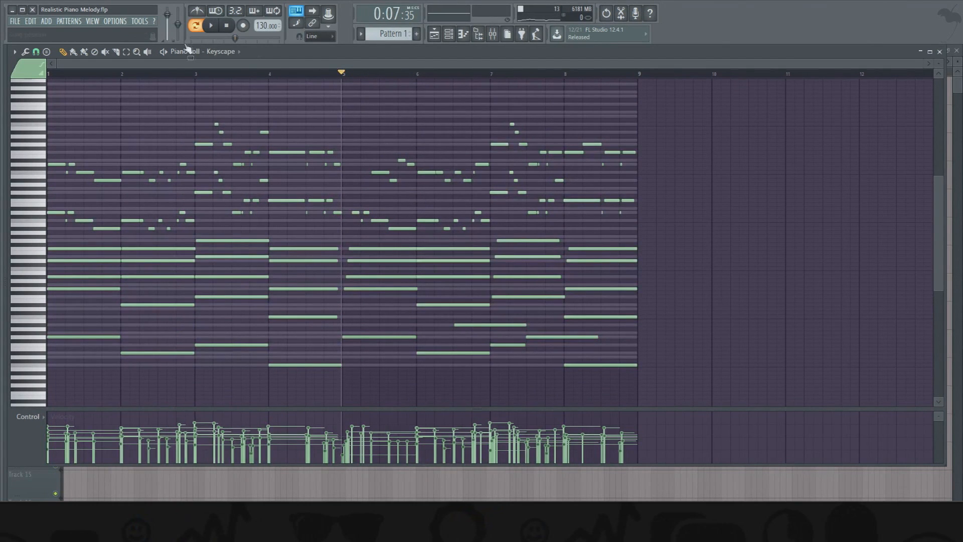
# - Play the varied half from bar 5, fit all notes in the piano roll view, and replay the pattern
pyautogui.press('space')
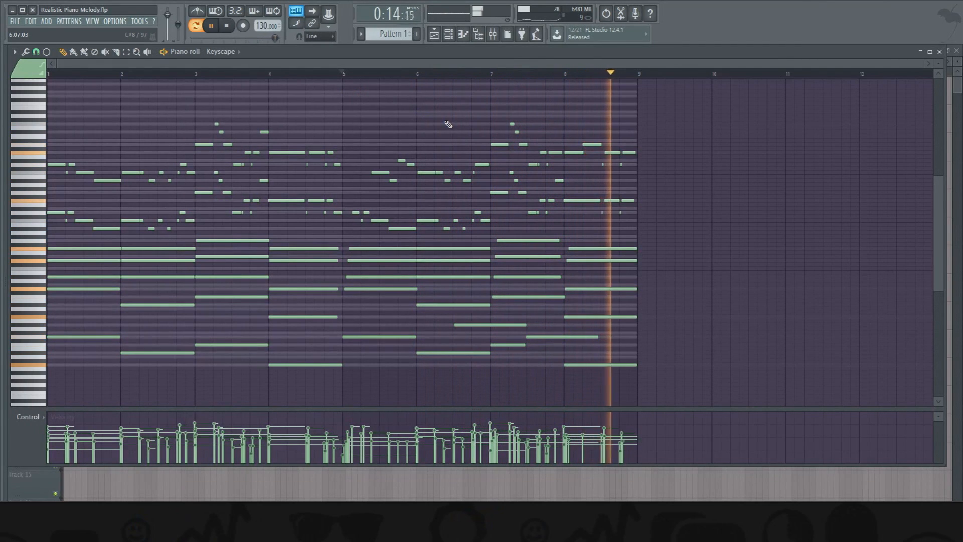
pyautogui.press('space')
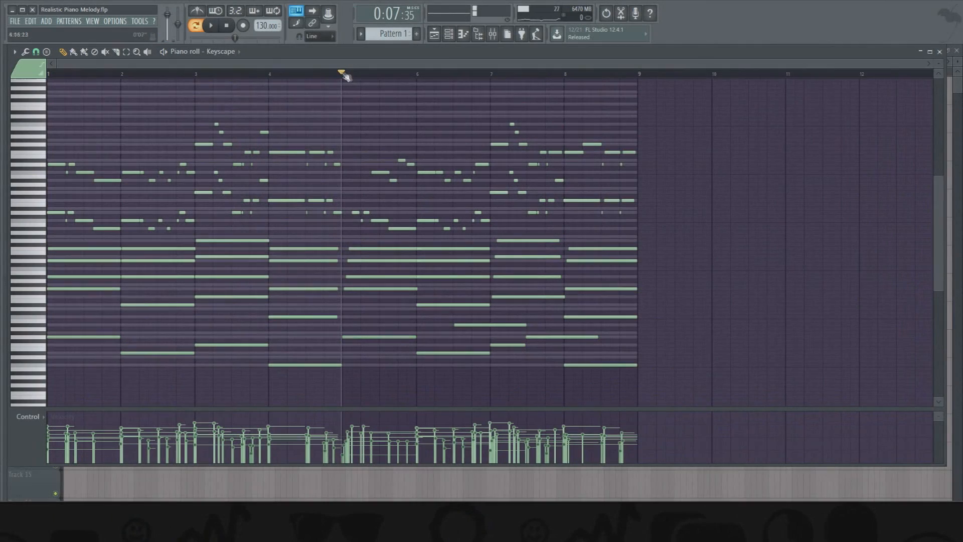
pyautogui.moveTo(343, 75); pyautogui.dragTo(332, 74)
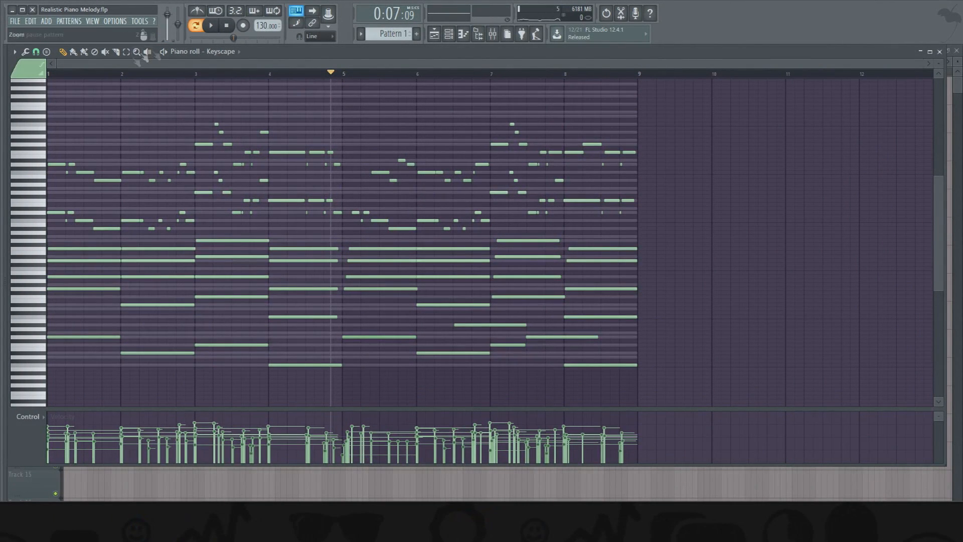
pyautogui.click(137, 52)
pyautogui.click(208, 99)
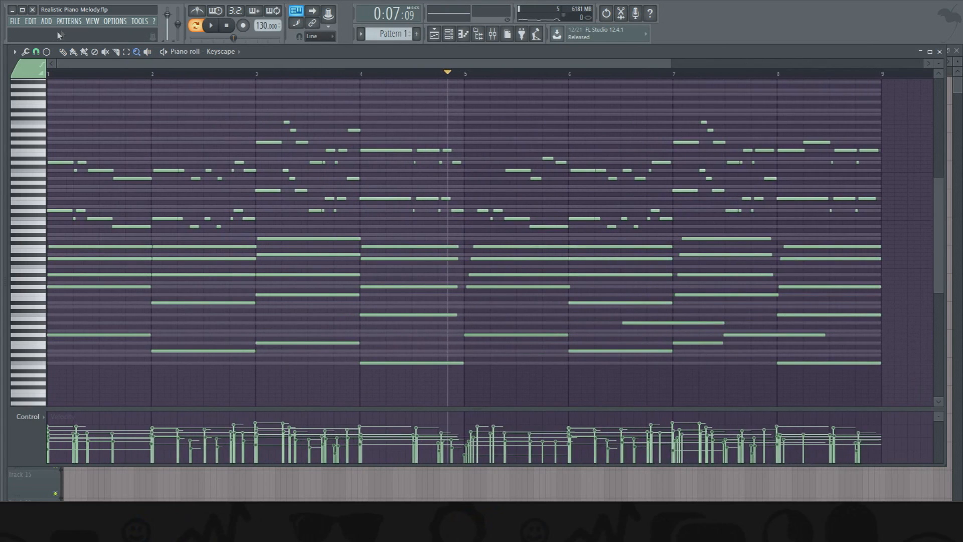
pyautogui.click(68, 75)
pyautogui.press('space')
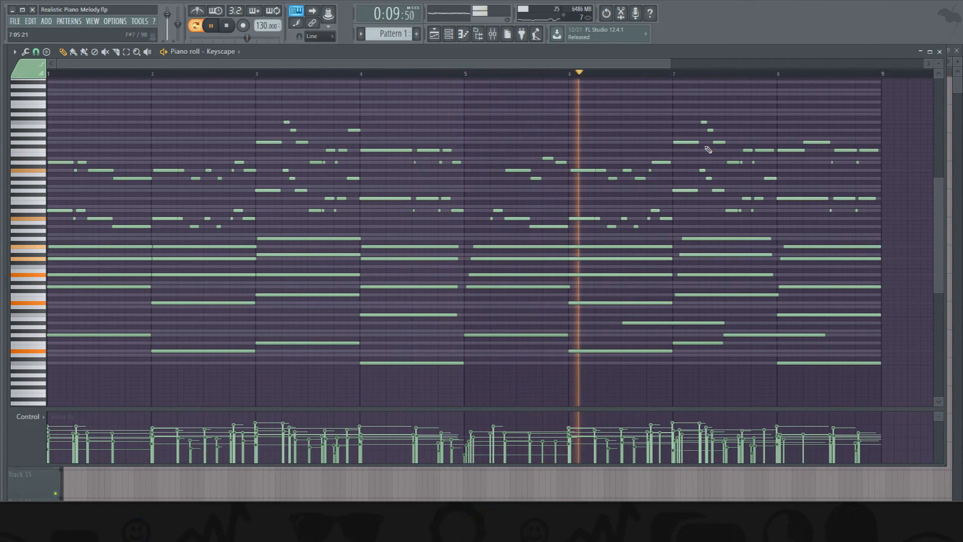
# - Trim the ends of the four upper chord notes in bar 5 and play from the beginning of that bar
pyautogui.press('space')
pyautogui.moveTo(548, 247); pyautogui.dragTo(560, 290)
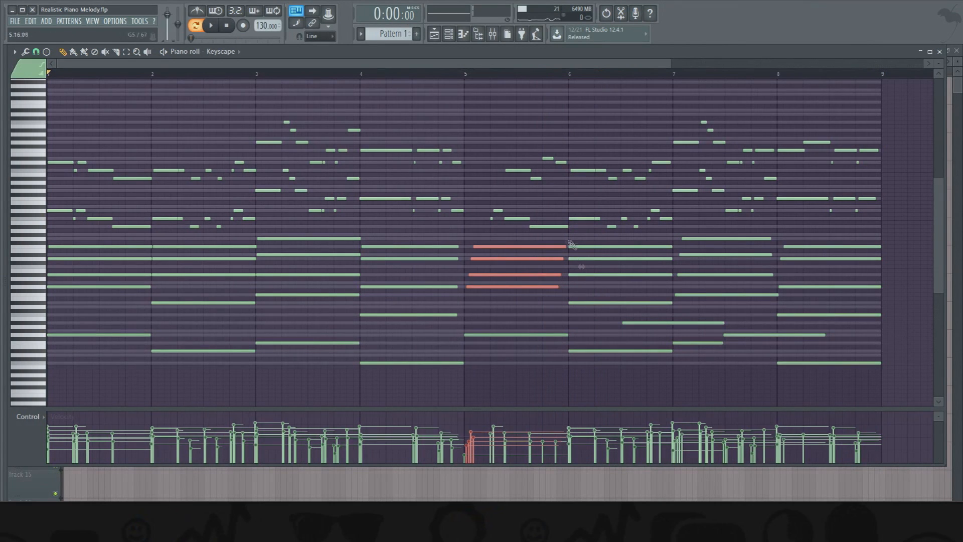
pyautogui.moveTo(466, 75)
pyautogui.mouseDown()
pyautogui.moveTo(449, 81)
pyautogui.moveTo(508, 81)
pyautogui.moveTo(467, 82)
pyautogui.mouseUp()
pyautogui.keyDown('ctrl'); pyautogui.click(454, 87); pyautogui.keyUp('ctrl')
pyautogui.press('space')
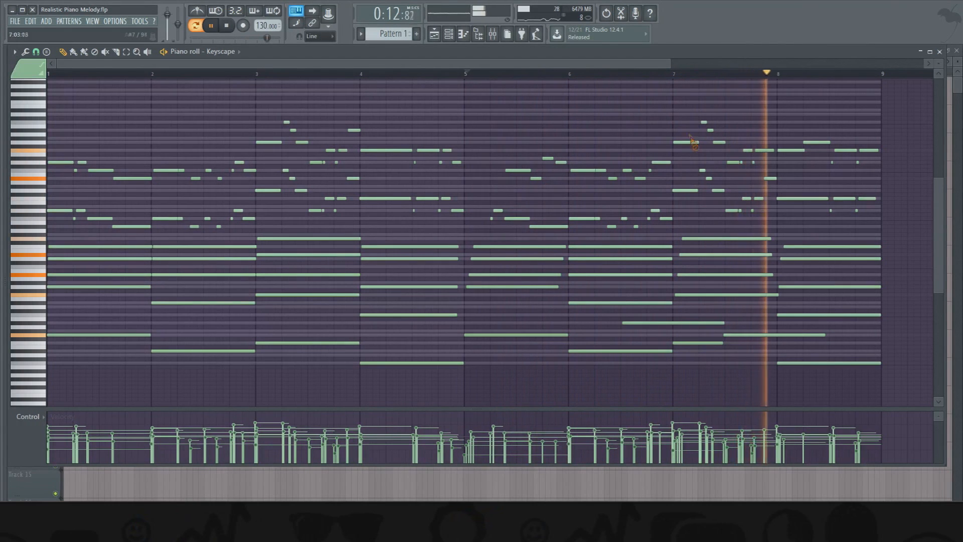
# - Remove the first melody notes of bar 7 in both octaves and extend the last notes of bar 6 into their place
pyautogui.click(615, 74)
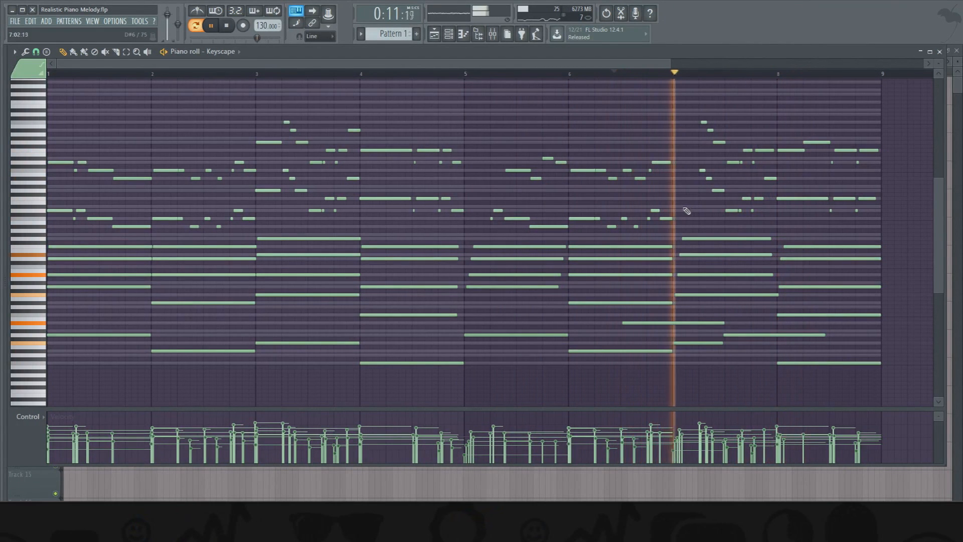
pyautogui.keyDown('ctrl'); pyautogui.click(665, 163); pyautogui.keyUp('ctrl')
pyautogui.keyDown('ctrl'); pyautogui.keyDown('shift'); pyautogui.click(670, 220); pyautogui.keyUp('shift'); pyautogui.keyUp('ctrl')
pyautogui.moveTo(671, 219); pyautogui.dragTo(697, 221)
pyautogui.keyDown('ctrl'); pyautogui.click(678, 199); pyautogui.keyUp('ctrl')
pyautogui.press('space')
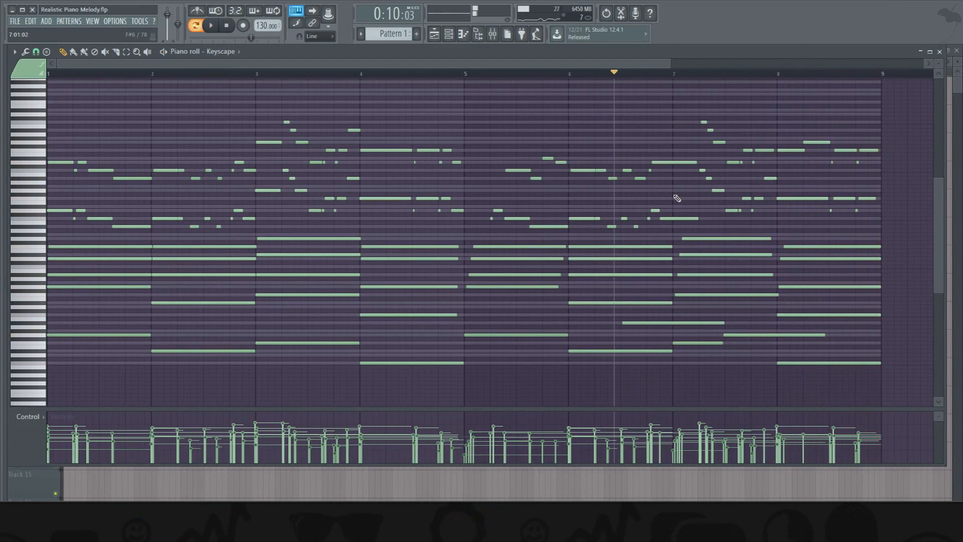
# - Extend the last melody notes of bar 4 into bar 5 in both octaves and play the transition into the second half
pyautogui.moveTo(464, 150); pyautogui.dragTo(464, 227)
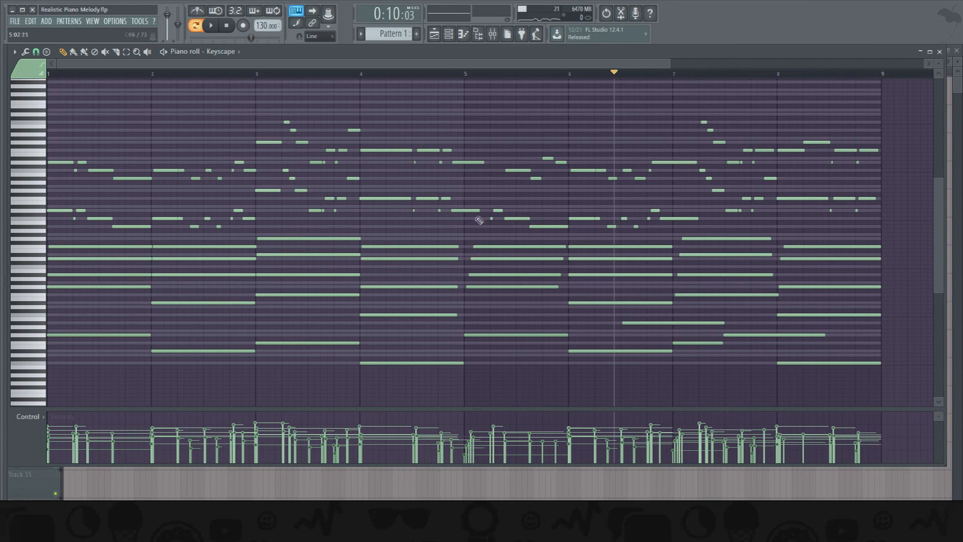
pyautogui.moveTo(475, 152); pyautogui.dragTo(474, 211)
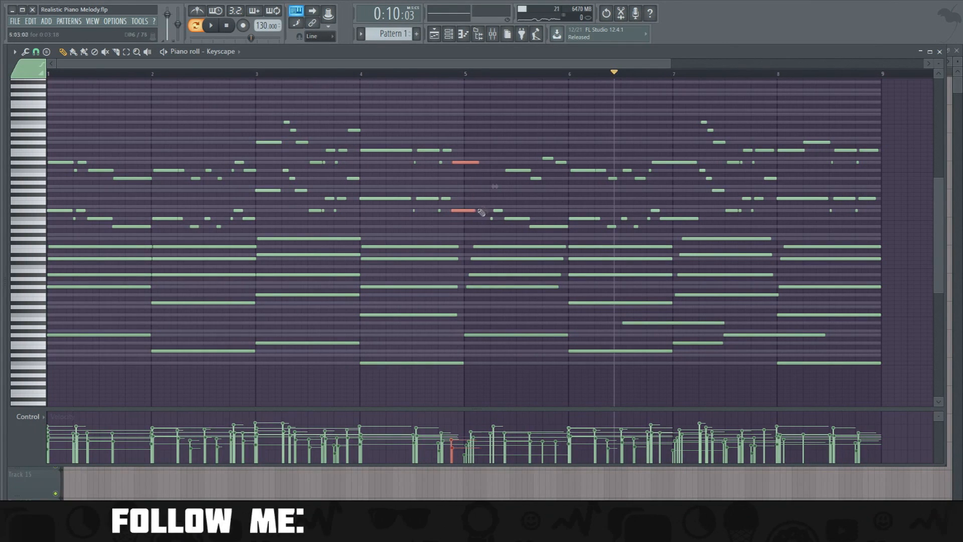
pyautogui.keyDown('ctrl'); pyautogui.click(471, 177); pyautogui.keyUp('ctrl')
pyautogui.press('space')
pyautogui.scroll(1, 447, 96)
pyautogui.click(440, 75)
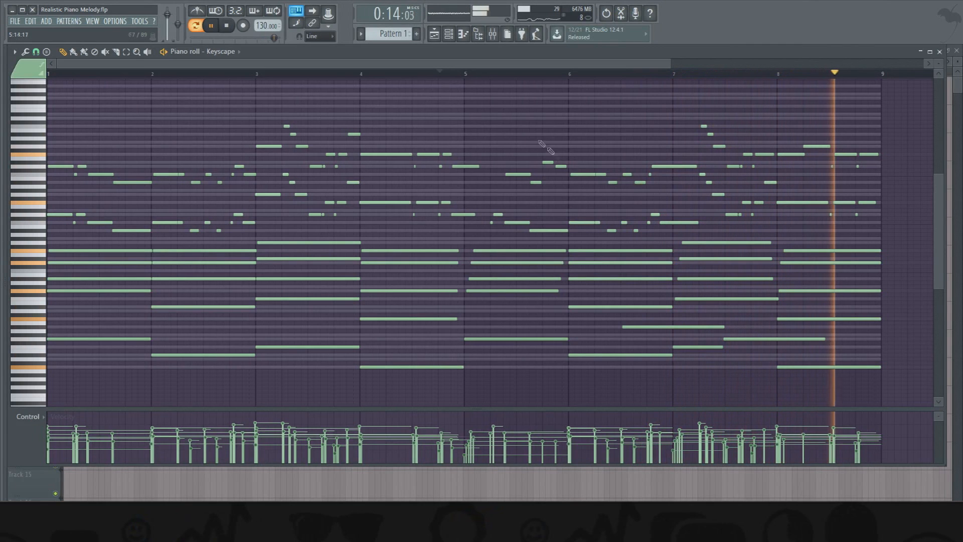
pyautogui.press('space')
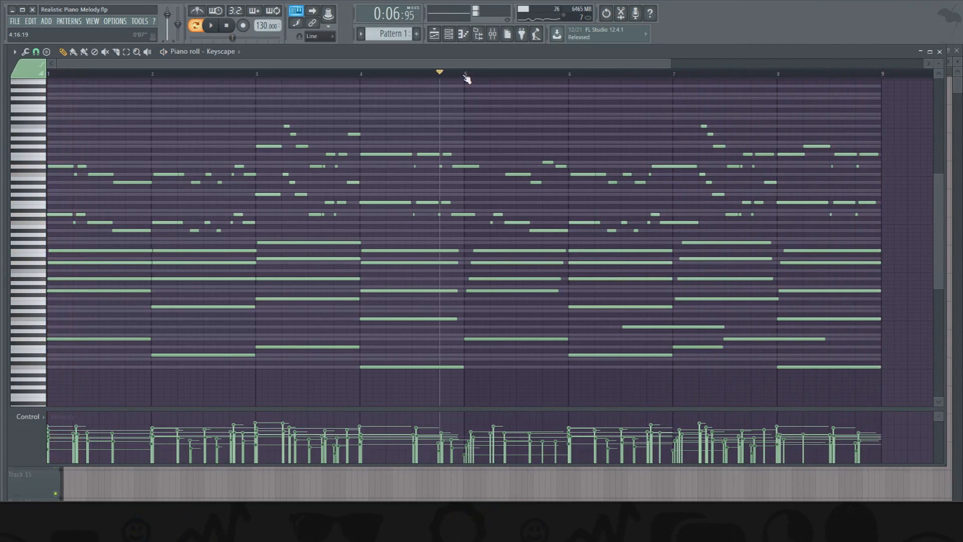
# - Copy the Keyscape channel's notes into Keyscape #2, mute Keyscape, and return playback to the start
pyautogui.scroll(-2, 467, 79)
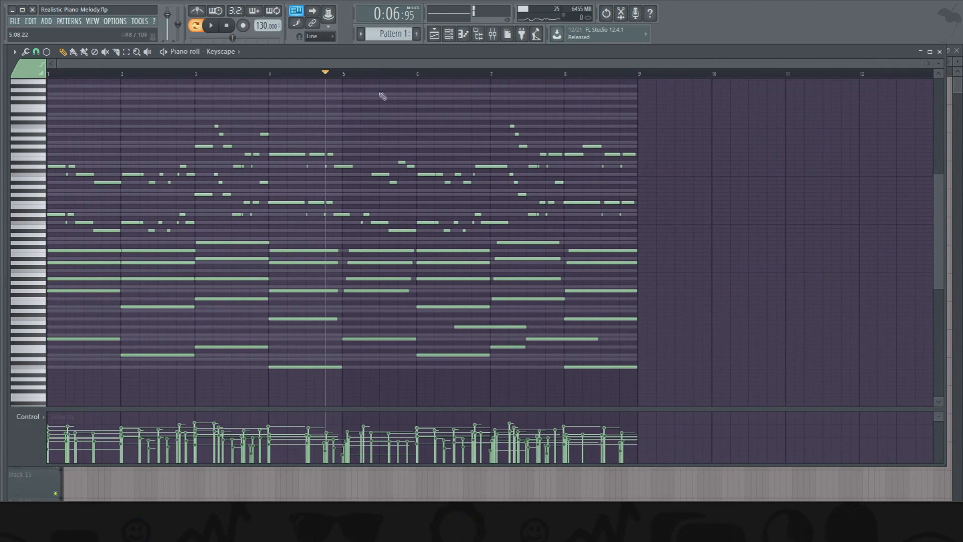
pyautogui.click(451, 38)
pyautogui.rightClick(251, 261)
pyautogui.moveTo(322, 260)
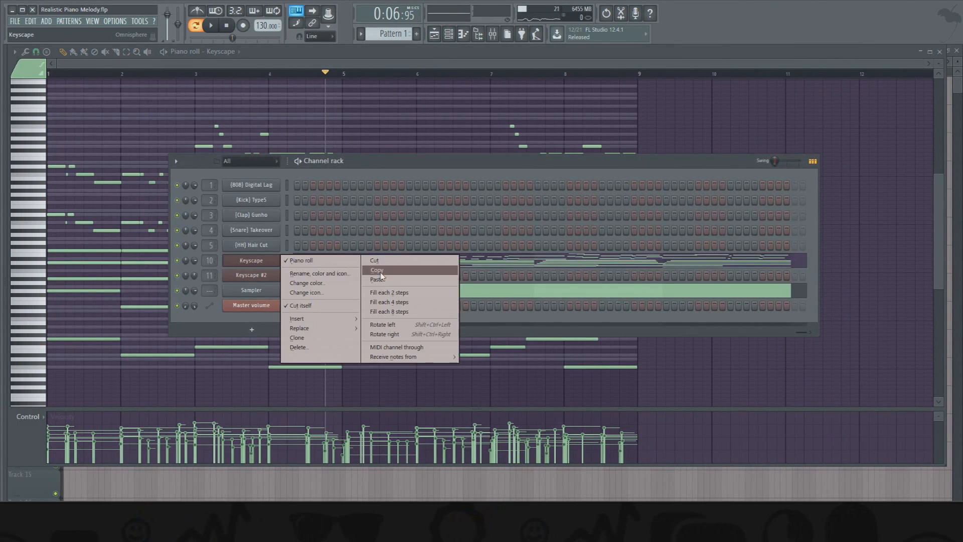
pyautogui.click(381, 275)
pyautogui.rightClick(251, 275)
pyautogui.click(387, 295)
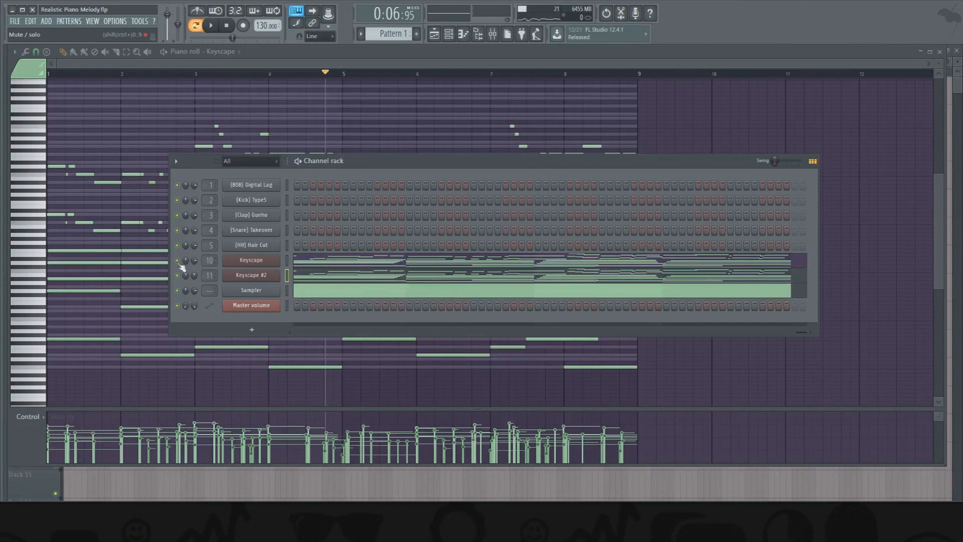
pyautogui.click(226, 26)
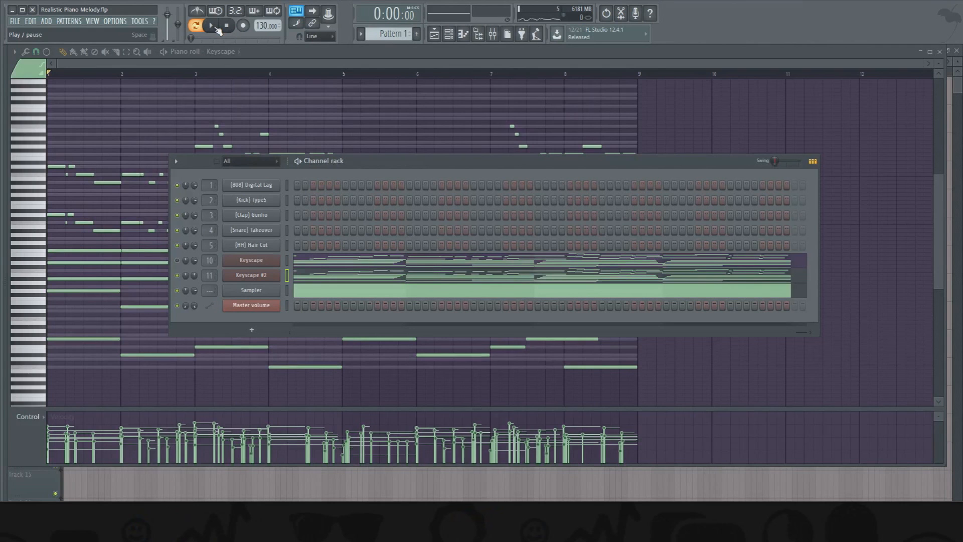
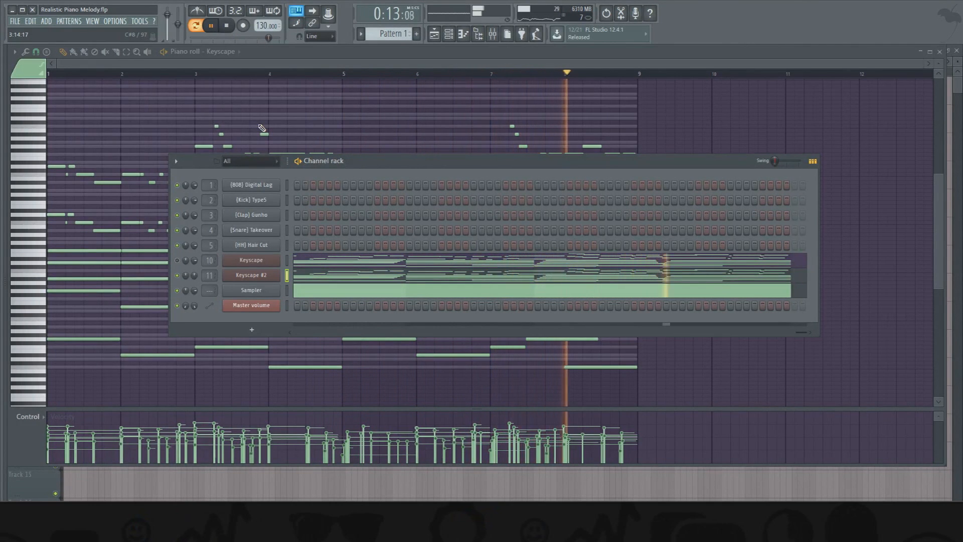
# - Stop playback and cut the Sampler channel's notes from Pattern 1
pyautogui.click(227, 26)
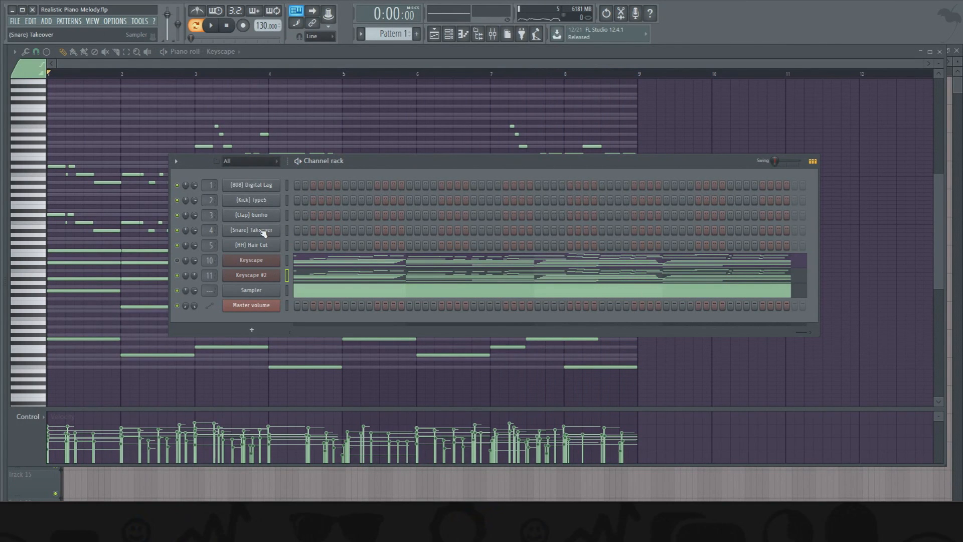
pyautogui.moveTo(326, 163); pyautogui.dragTo(352, 147)
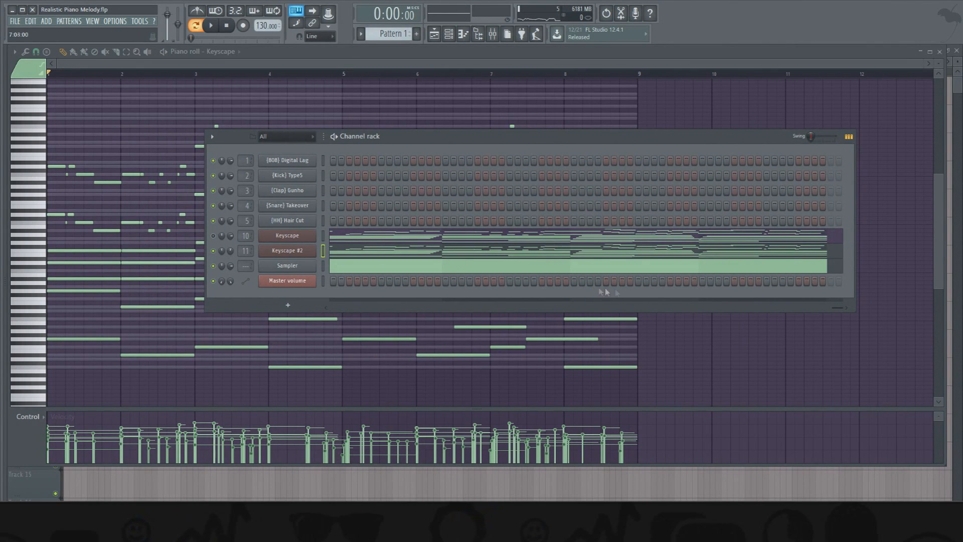
pyautogui.moveTo(832, 308); pyautogui.dragTo(327, 298)
pyautogui.rightClick(304, 242)
pyautogui.rightClick(304, 242)
pyautogui.rightClick(300, 222)
pyautogui.rightClick(300, 221)
pyautogui.rightClick(301, 206)
pyautogui.rightClick(301, 206)
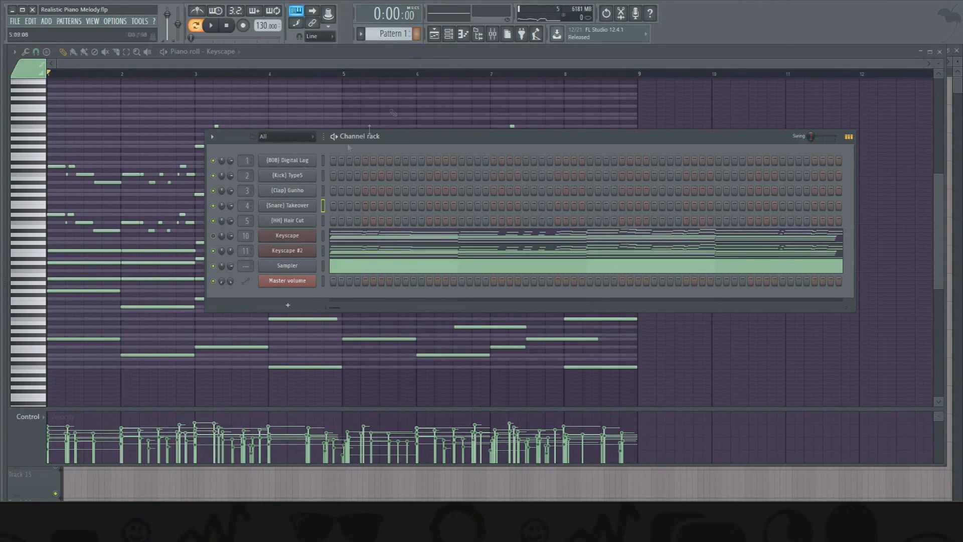
pyautogui.rightClick(287, 160)
pyautogui.click(317, 267)
pyautogui.rightClick(298, 266)
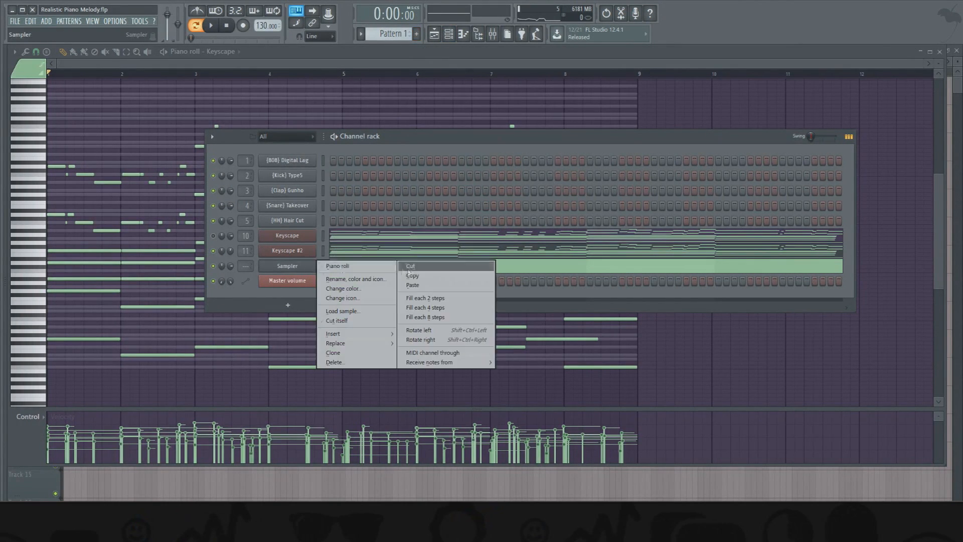
pyautogui.click(412, 267)
# - Place (Clap) Gunho and (Snare) Takeover hits on the third beat of each of the first four bars
pyautogui.rightClick(299, 161)
pyautogui.click(337, 161)
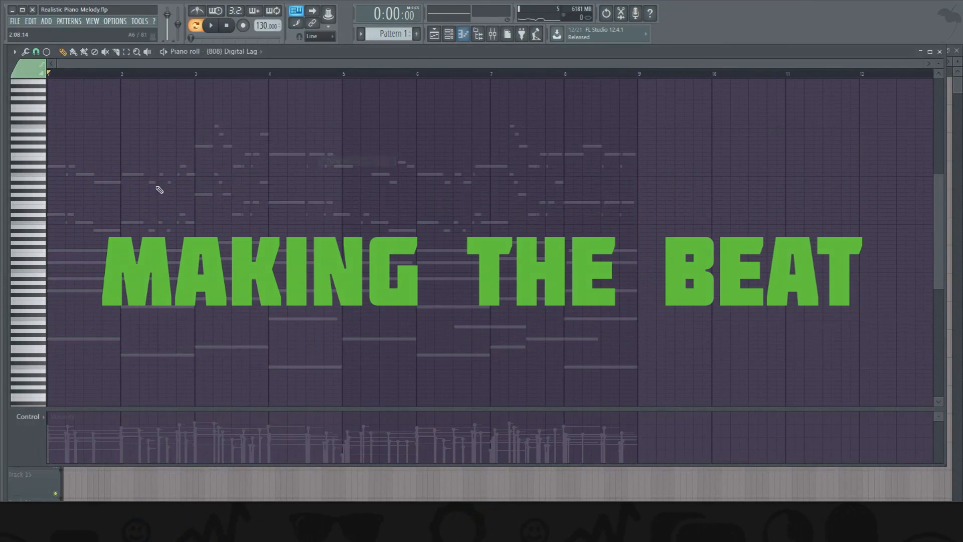
pyautogui.scroll(3, 161, 74)
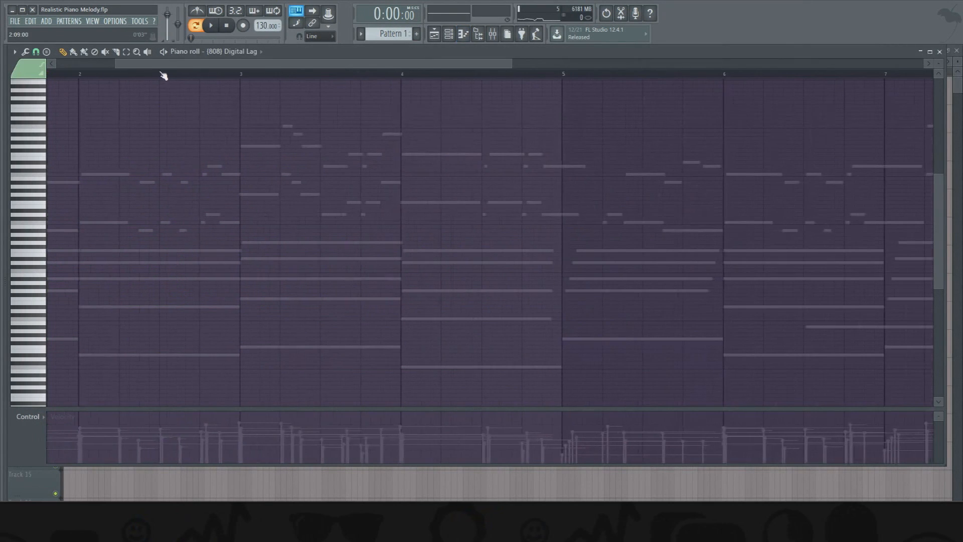
pyautogui.moveTo(161, 64); pyautogui.dragTo(75, 66)
pyautogui.click(449, 34)
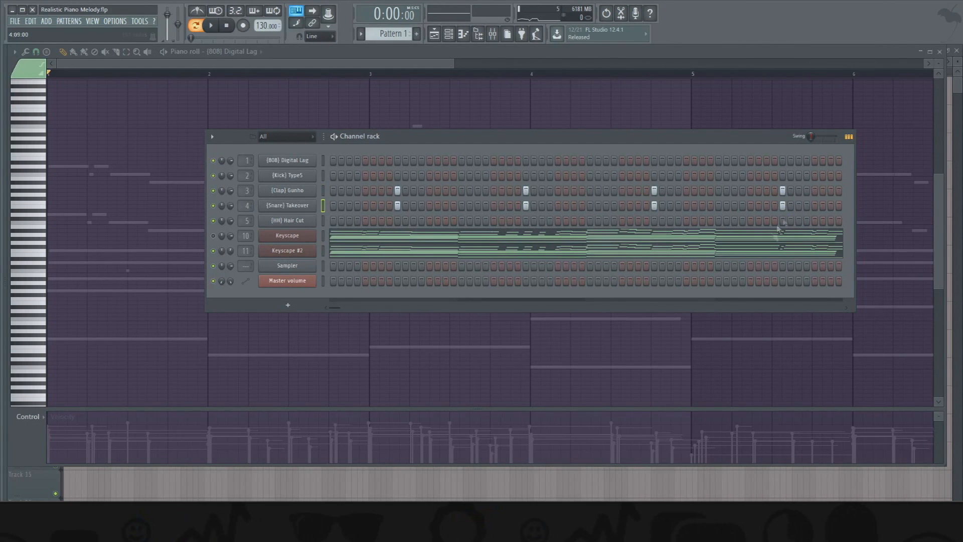
# - Duplicate the four (Snare) Takeover hits from bars 1 to 4 into bars 5 to 8
pyautogui.moveTo(334, 307); pyautogui.dragTo(768, 307)
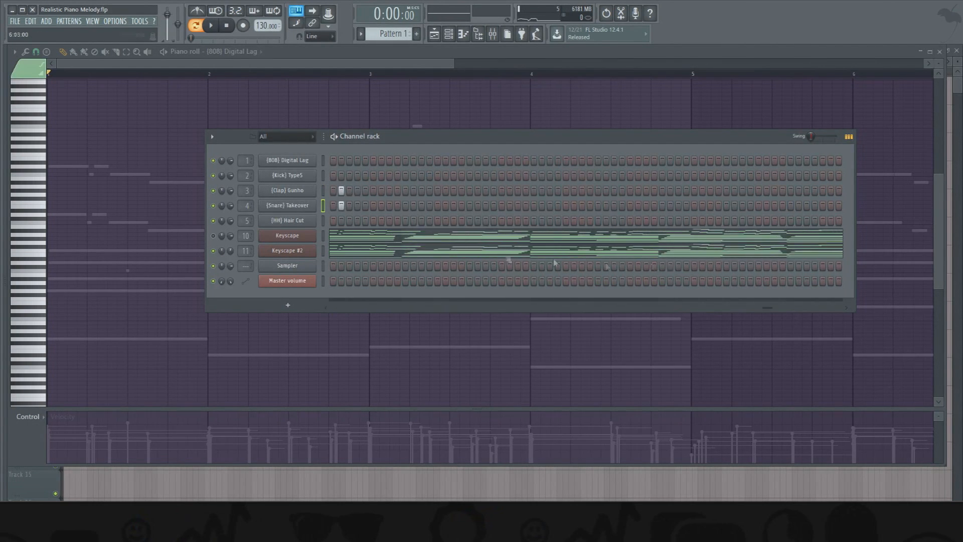
pyautogui.rightClick(314, 206)
pyautogui.click(345, 208)
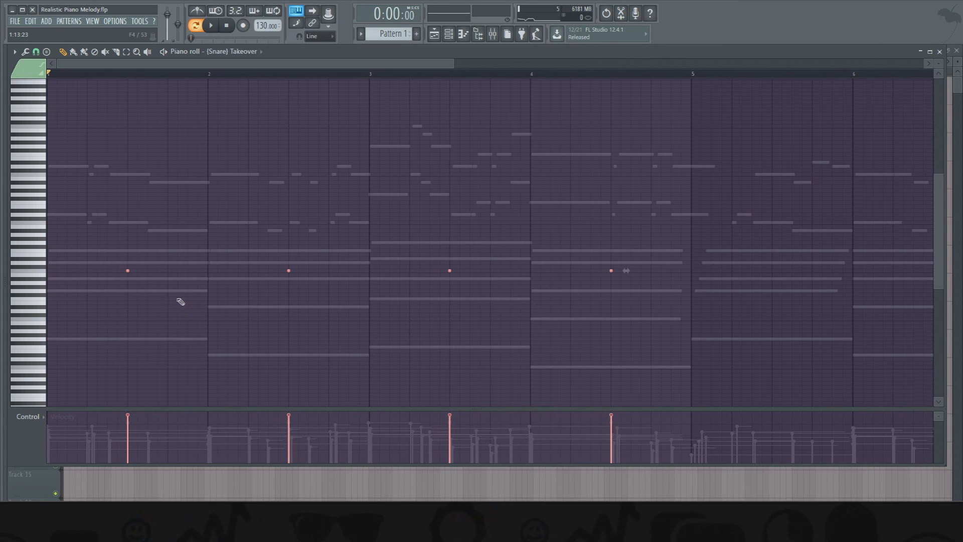
pyautogui.keyDown('shift'); pyautogui.moveTo(127, 271); pyautogui.dragTo(686, 266); pyautogui.keyUp('shift')
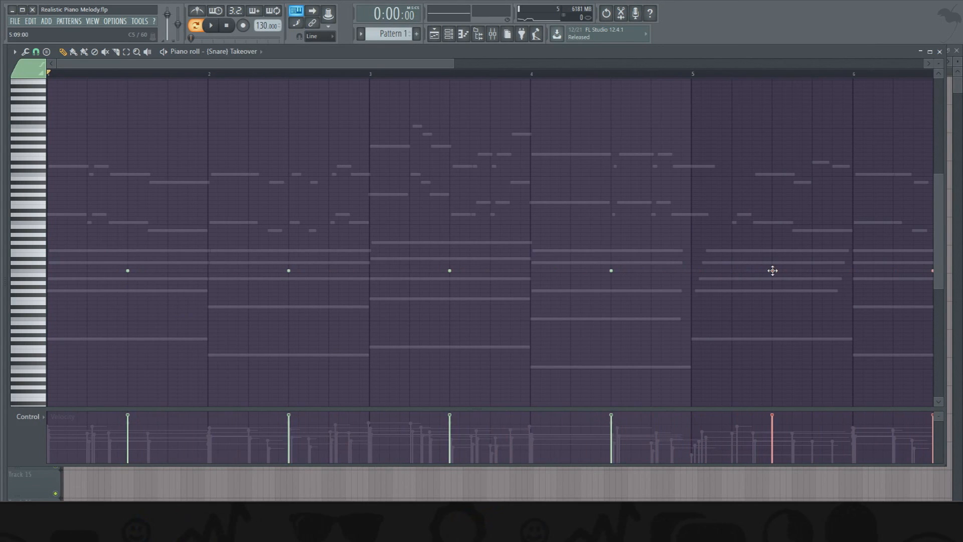
pyautogui.click(463, 34)
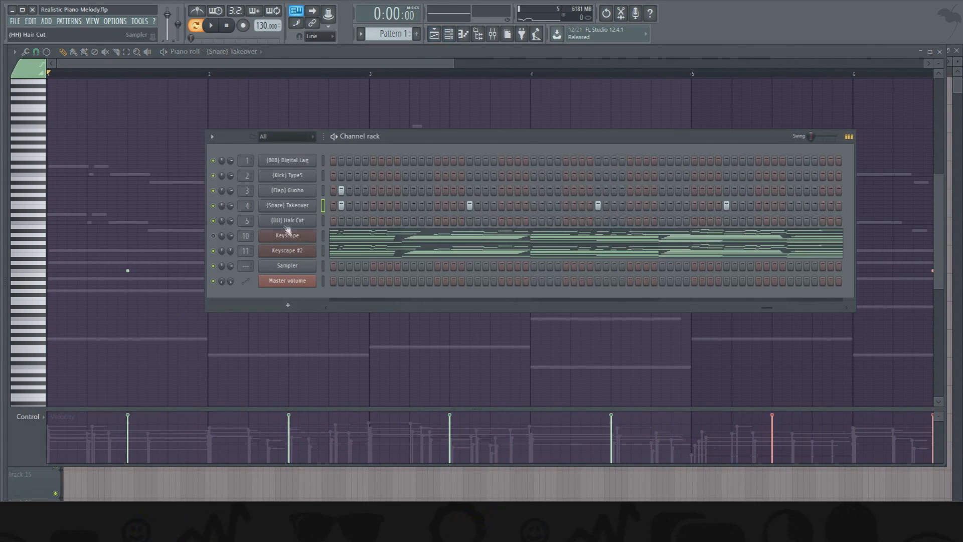
# - Copy the eight-bar (Snare) Takeover pattern into the (Clap) Gunho channel
pyautogui.rightClick(296, 206)
pyautogui.click(414, 215)
pyautogui.rightClick(293, 190)
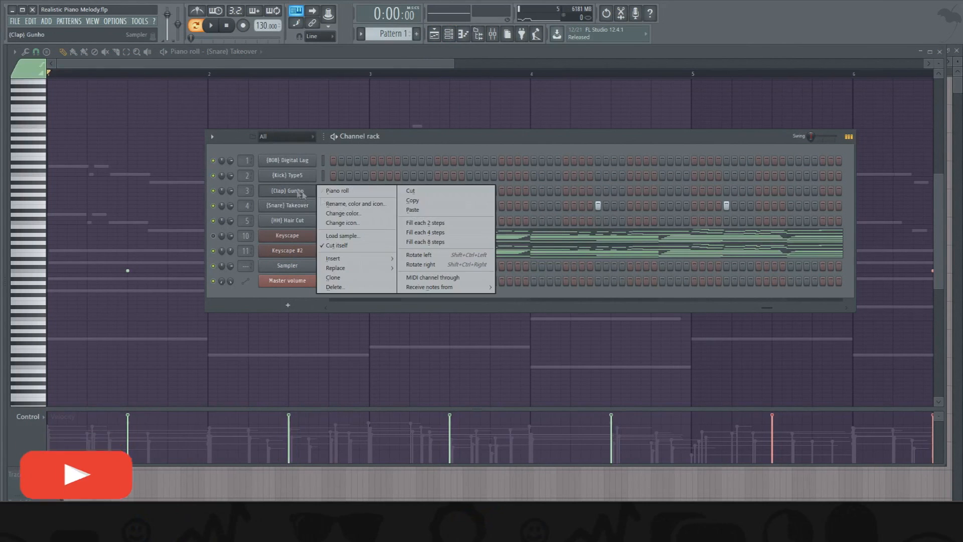
pyautogui.click(429, 212)
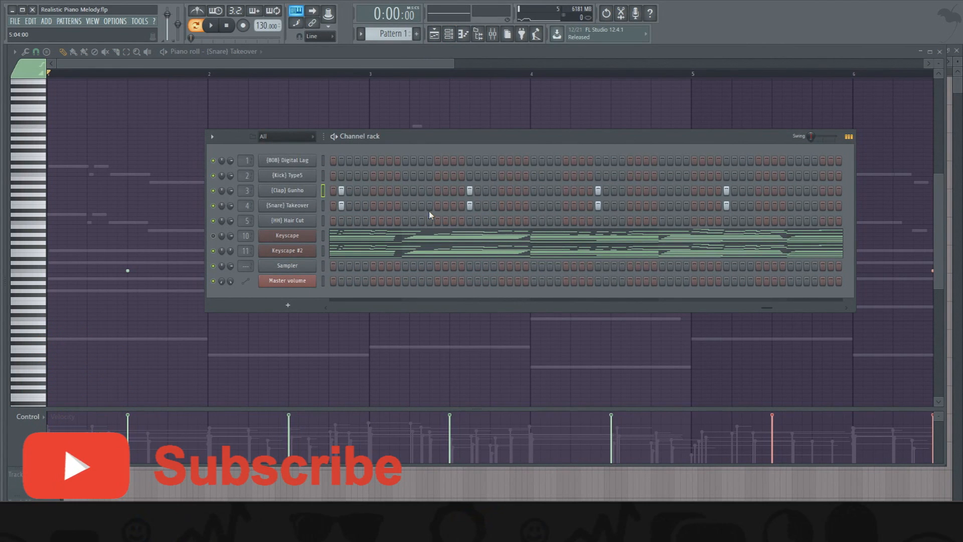
# - Fill the (HH) Hair Cut channel on every 2 steps and play the pattern
pyautogui.rightClick(293, 221)
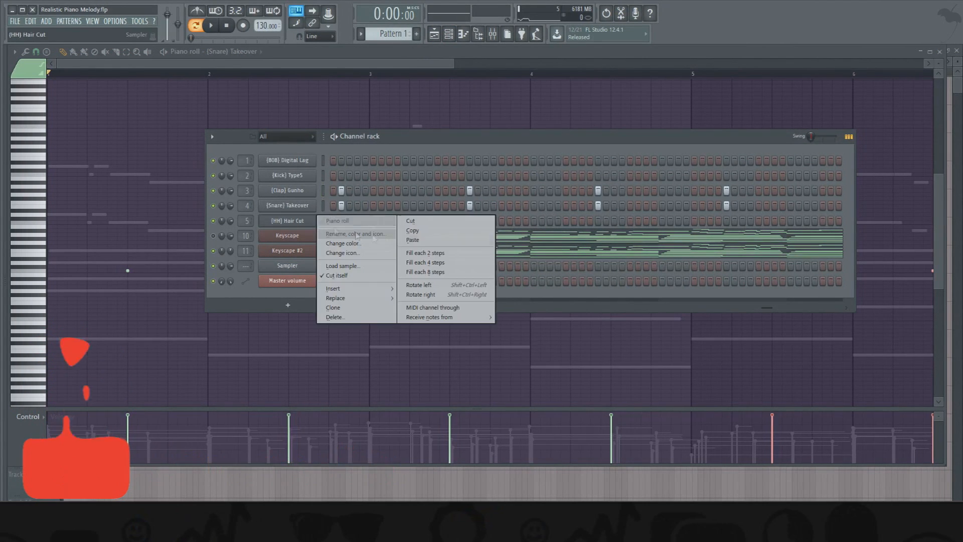
pyautogui.click(411, 254)
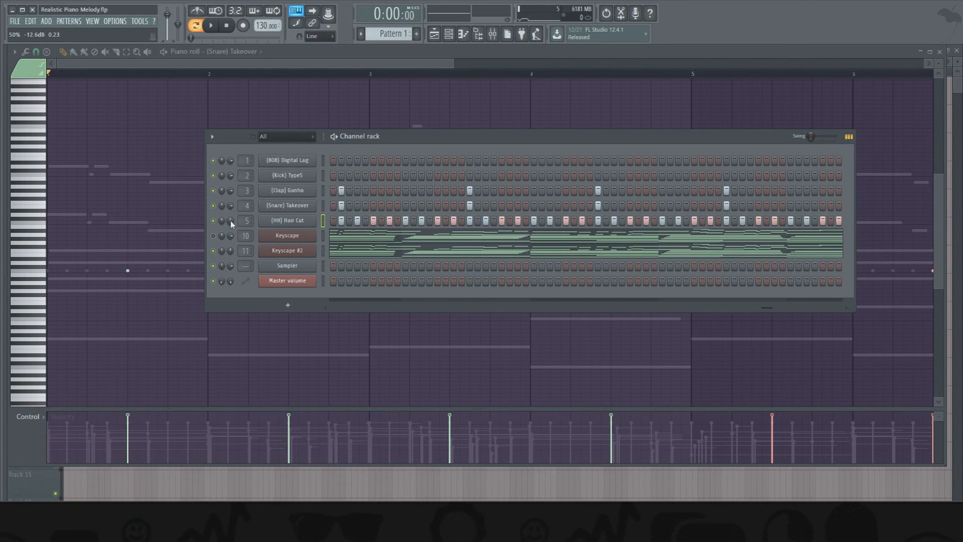
pyautogui.press('space')
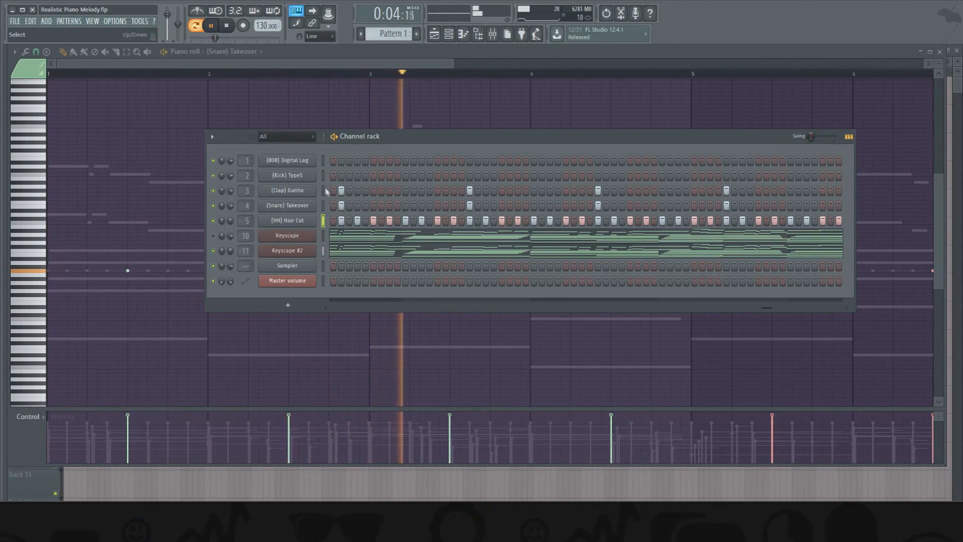
# - Add a half-bar G5 note at the start of bar 1 in the (808) Digital Lag piano roll and audition it
pyautogui.rightClick(312, 160)
pyautogui.click(327, 161)
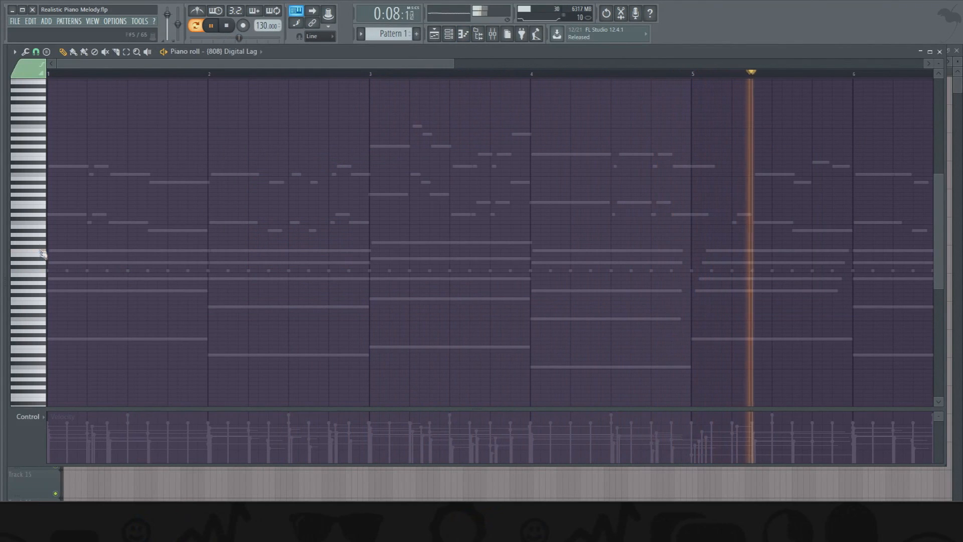
pyautogui.click(45, 265)
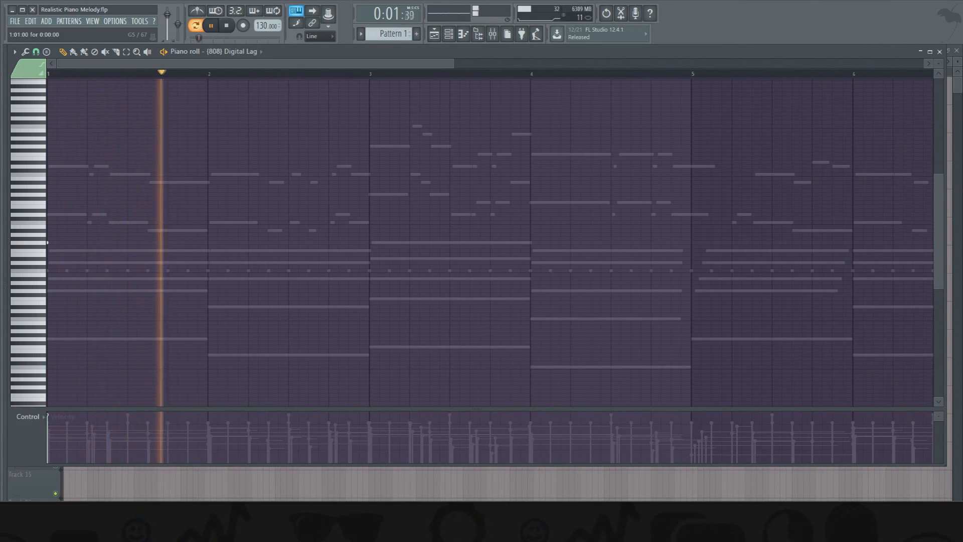
pyautogui.click(52, 244)
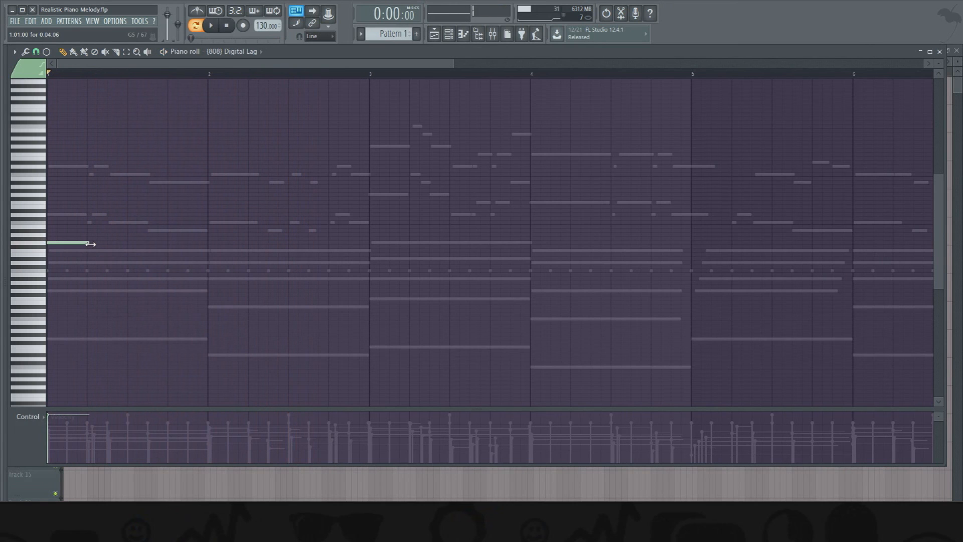
pyautogui.moveTo(89, 243); pyautogui.dragTo(126, 244)
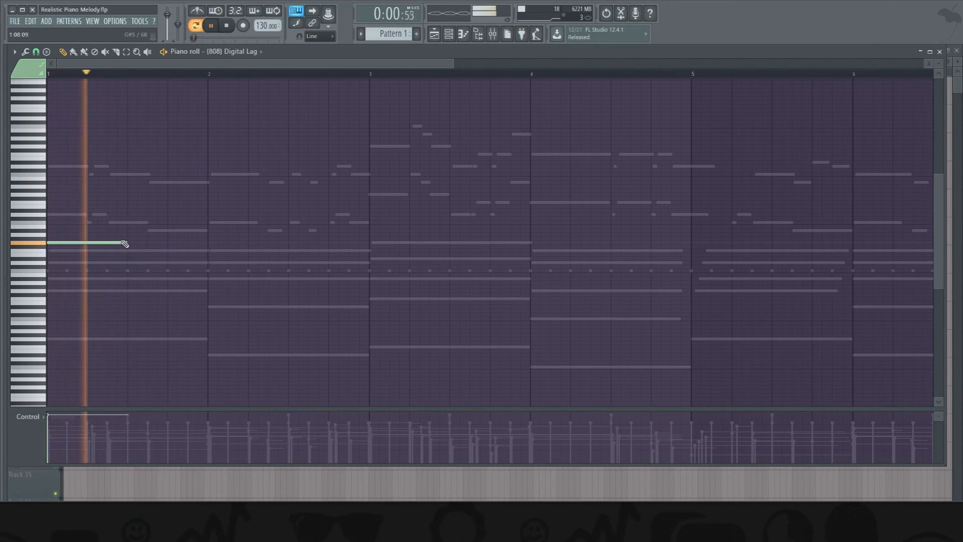
pyautogui.press('space')
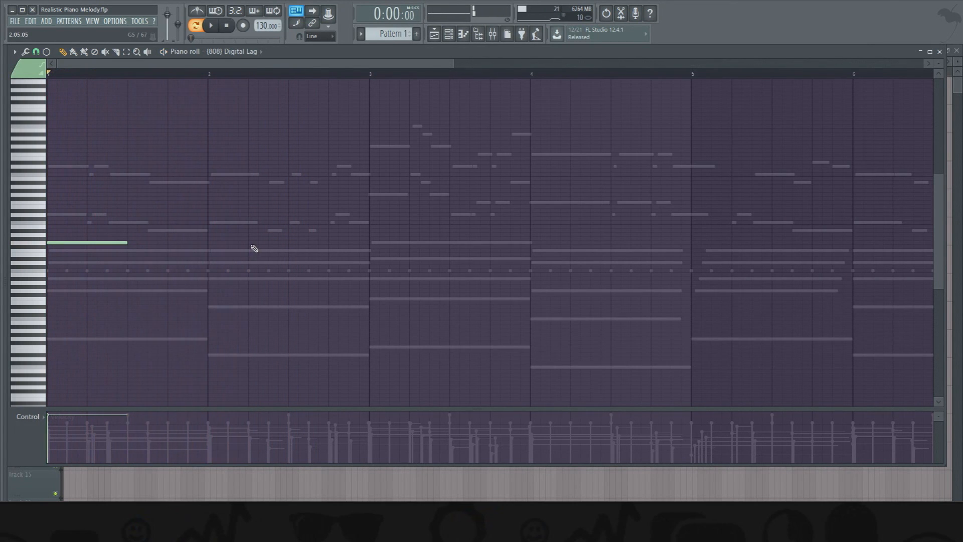
# - Add a one-beat G5 808 note on beat two of bar 2, checking it against playback
pyautogui.scroll(3, 249, 79)
pyautogui.moveTo(128, 64); pyautogui.dragTo(76, 70)
pyautogui.press('space')
pyautogui.moveTo(506, 244); pyautogui.dragTo(500, 243)
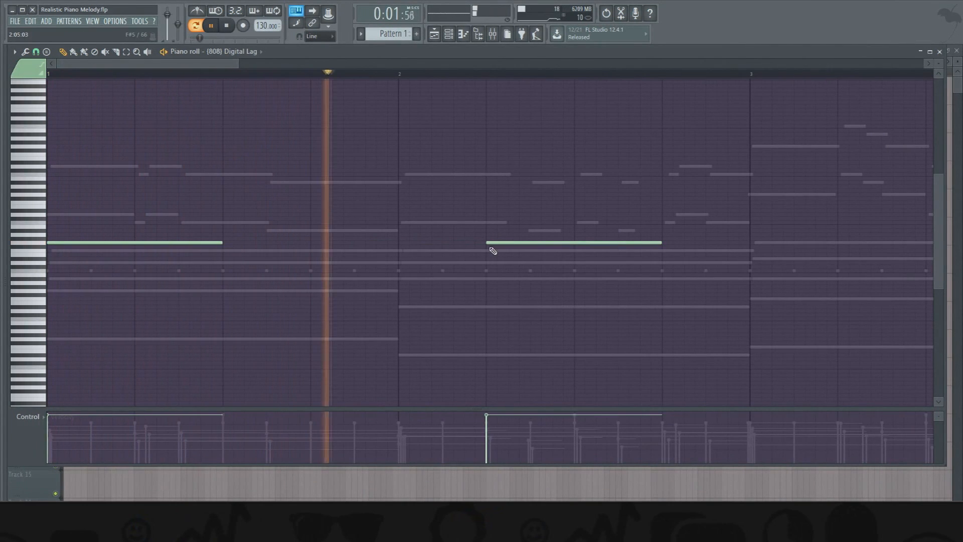
pyautogui.press('space')
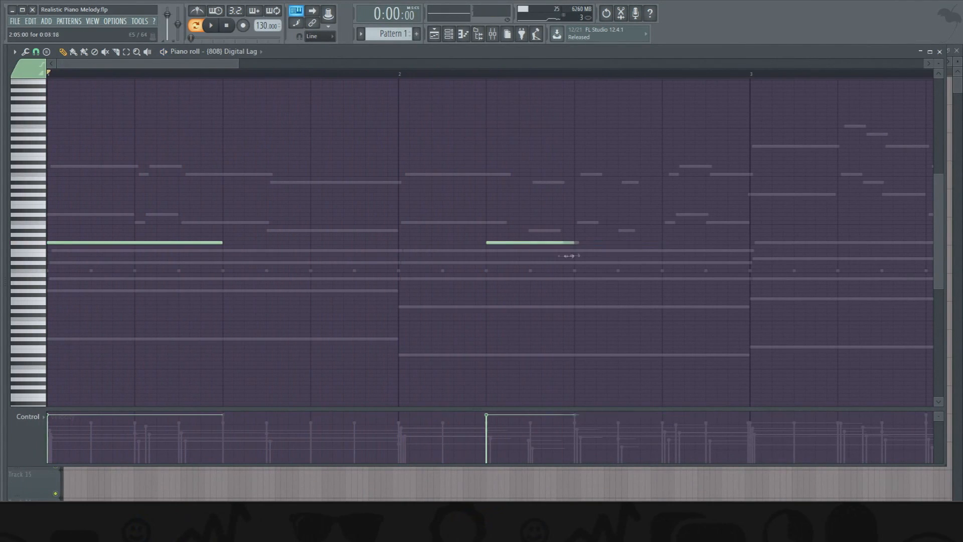
# - Break the bar 2 G5 808 note into two sixteenth notes followed by an eighth note
pyautogui.press('space')
pyautogui.click(509, 242)
pyautogui.click(532, 243)
pyautogui.press('space')
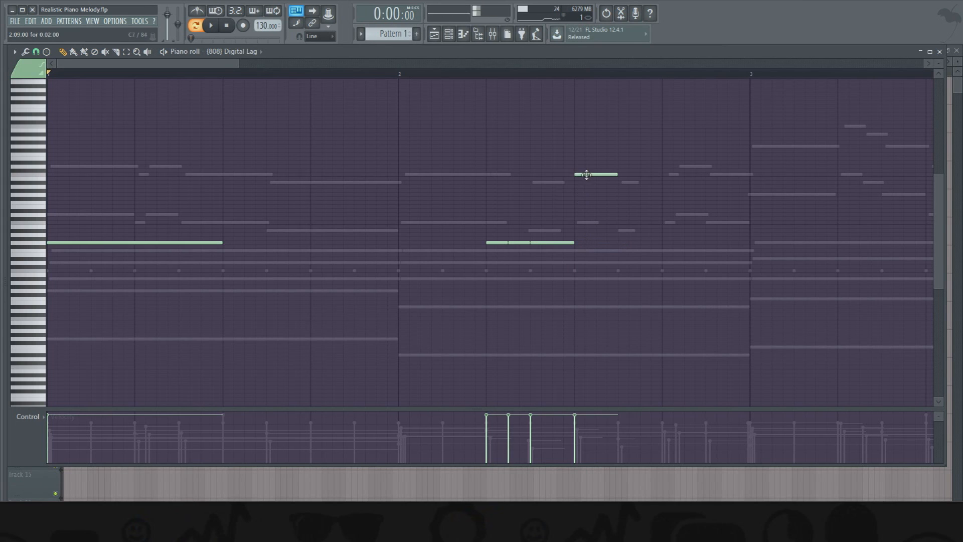
# - Add a C6 808 note from step 11 to the end of bar 2, with a short G5 slide note under its end
pyautogui.press('space')
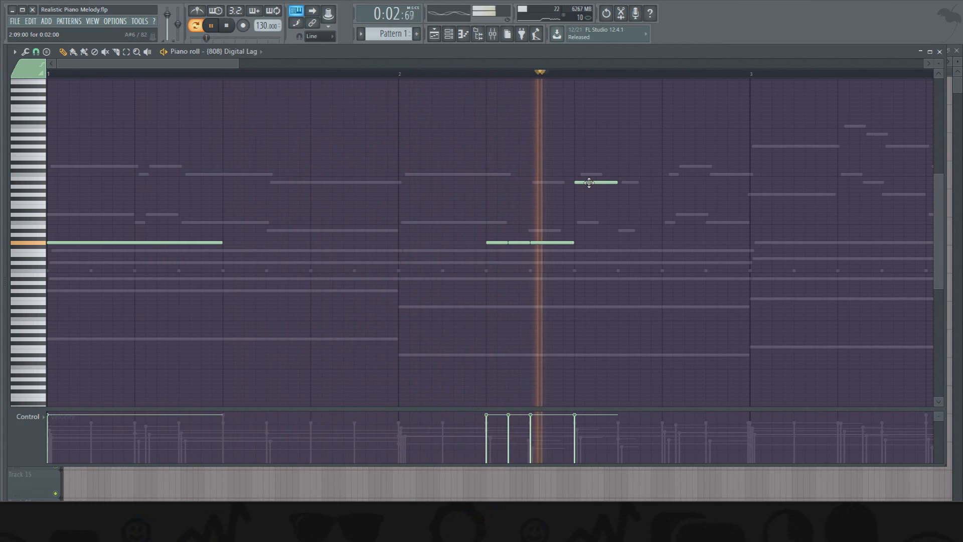
pyautogui.moveTo(590, 182); pyautogui.dragTo(639, 224)
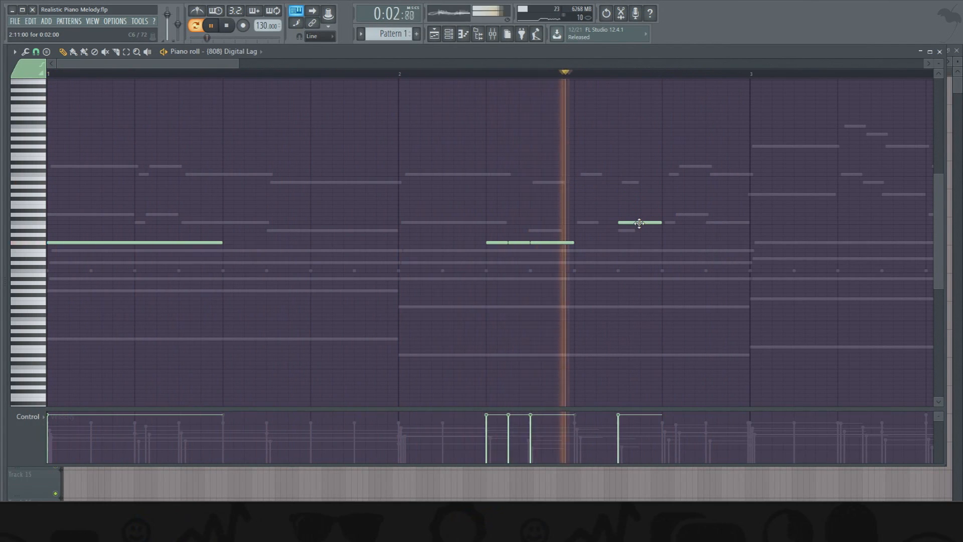
pyautogui.press('space')
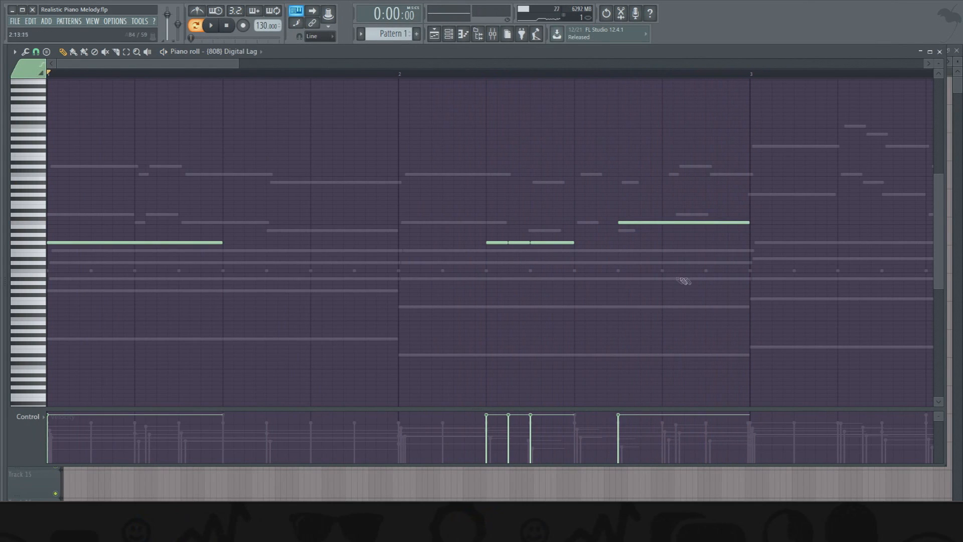
pyautogui.click(723, 247)
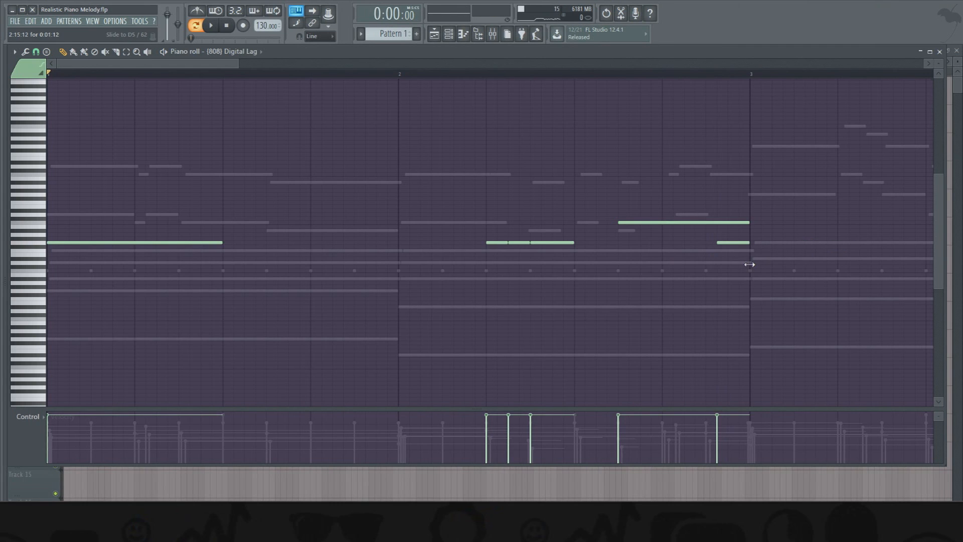
pyautogui.scroll(2, 938, 63)
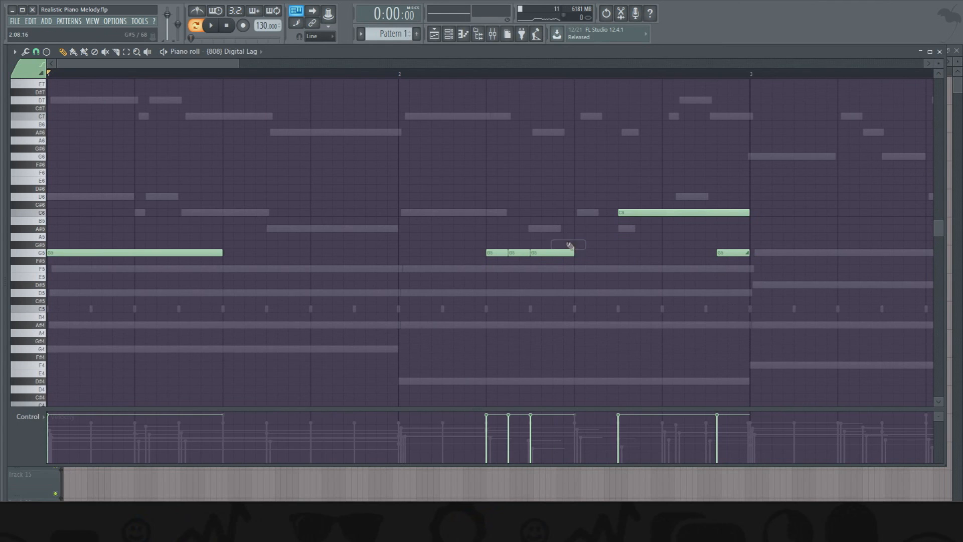
# - Add a half-bar D#5 808 note at the start of bar 3 and play the bass line
pyautogui.moveTo(755, 333); pyautogui.dragTo(767, 277)
pyautogui.press('space')
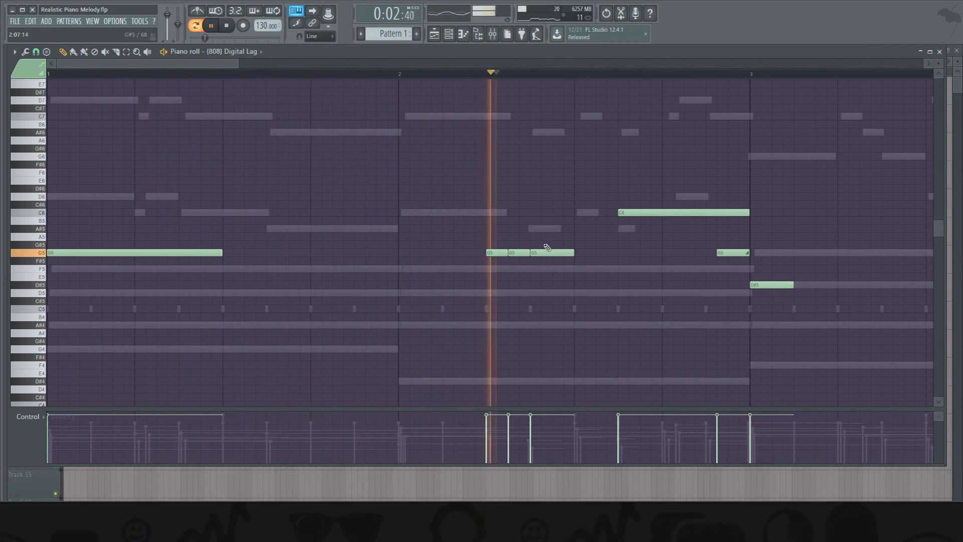
pyautogui.press('space')
pyautogui.moveTo(197, 61); pyautogui.dragTo(324, 80)
pyautogui.press('space')
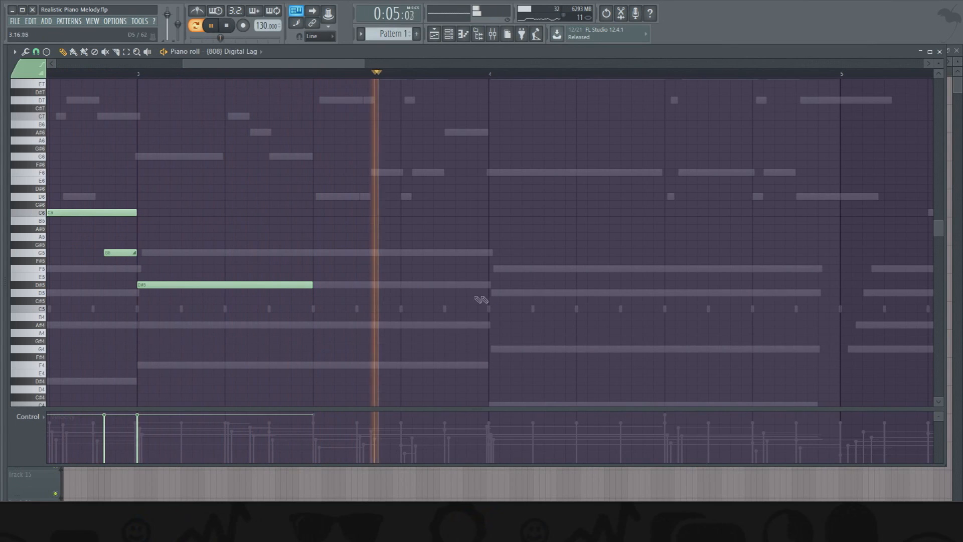
# - Add a half-bar F5 808 note on beat two of bar 4 and a six-step D#5 note on beat four of bar 3
pyautogui.press('space')
pyautogui.click(579, 269)
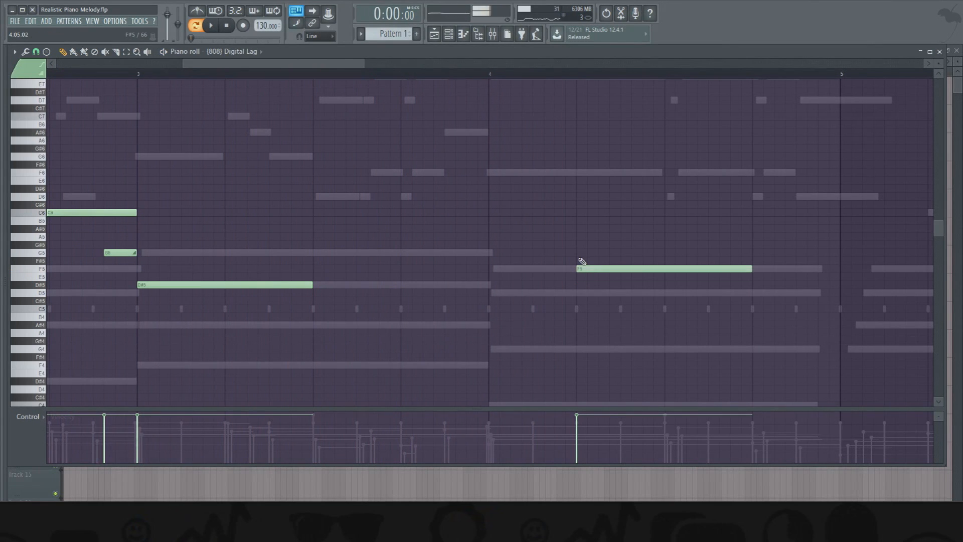
pyautogui.click(421, 285)
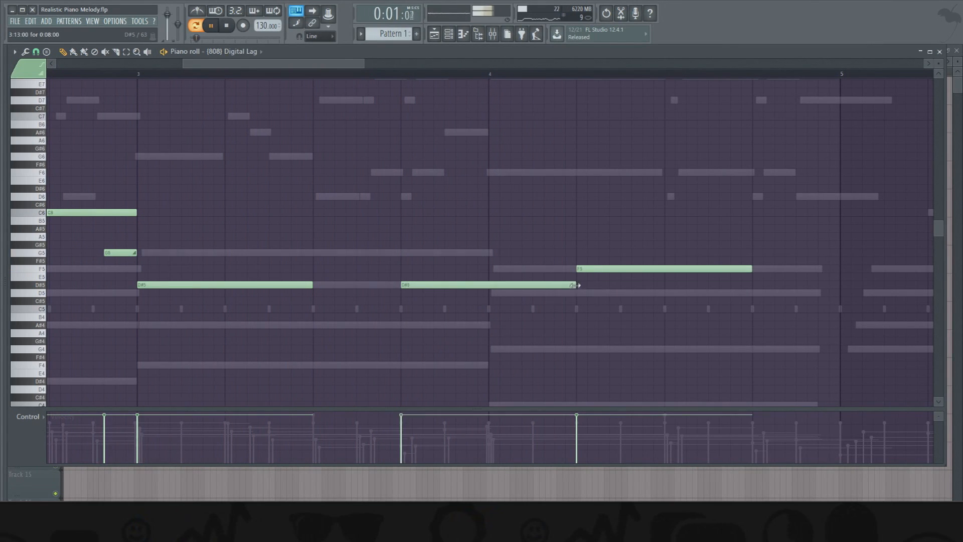
pyautogui.moveTo(486, 306); pyautogui.dragTo(537, 308)
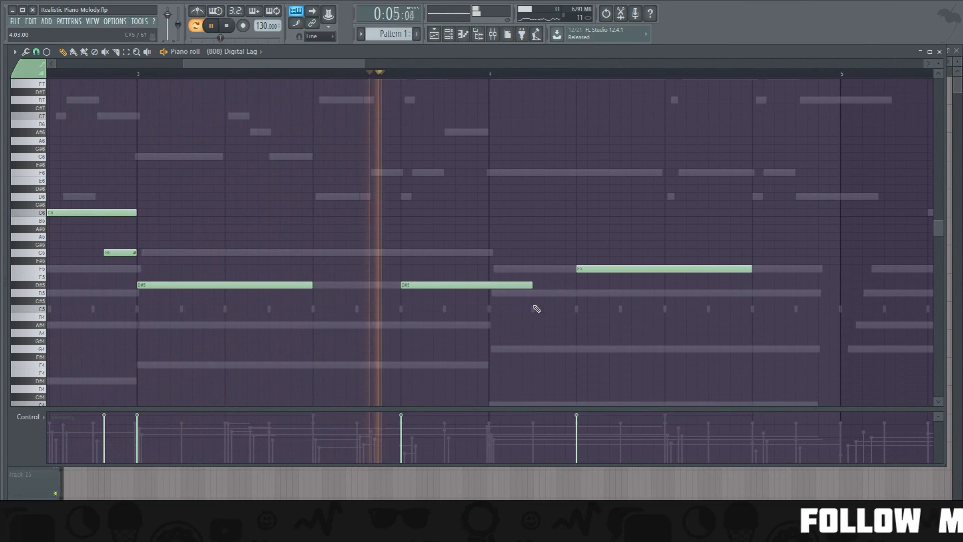
pyautogui.press('space')
# - Raise the bar 4 808 note to G5 and delete the D#5 note starting on beat four of bar 3
pyautogui.moveTo(638, 269)
pyautogui.mouseDown()
pyautogui.moveTo(638, 245)
pyautogui.moveTo(635, 253)
pyautogui.mouseUp()
pyautogui.press('space')
pyautogui.rightClick(527, 285)
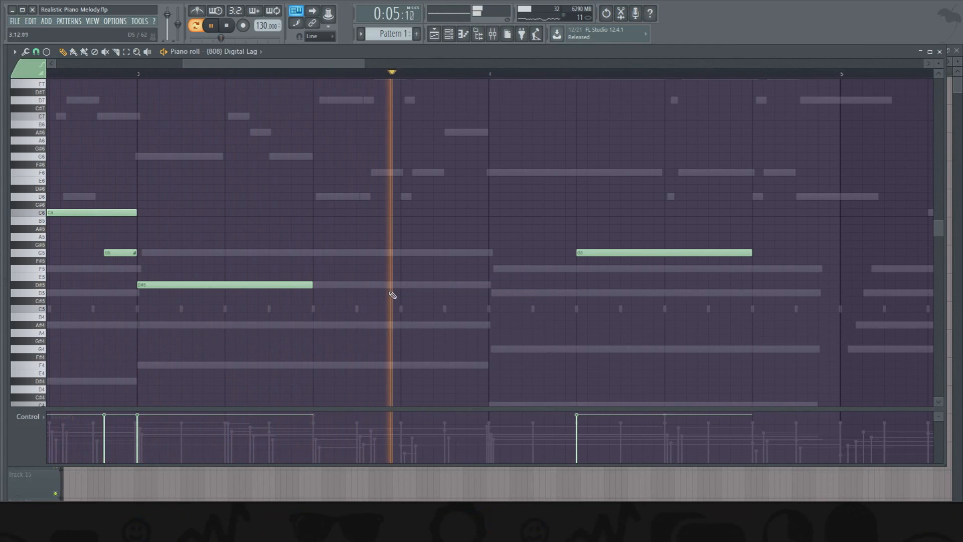
# - Lower the 808 note on beat two of bar 4 to D5 and play the line from the end of bar 2
pyautogui.press('space')
pyautogui.click(612, 245)
pyautogui.rightClick(613, 246)
pyautogui.moveTo(612, 253); pyautogui.dragTo(617, 289)
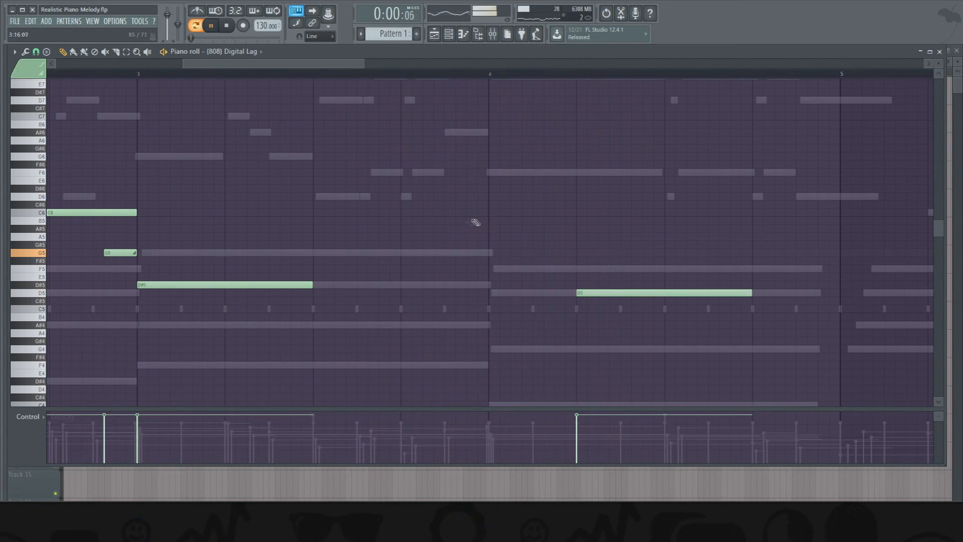
pyautogui.click(126, 66)
pyautogui.click(126, 72)
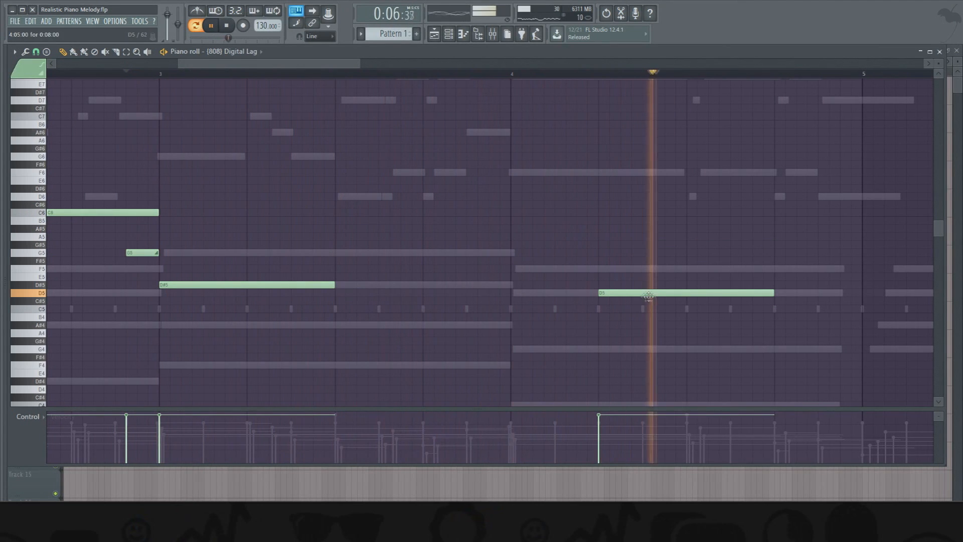
pyautogui.press('space')
# - Duplicate the 808 notes of bars 1 to 4 into bars 5 to 8 using bar snap, and play the line
pyautogui.scroll(-5, 515, 86)
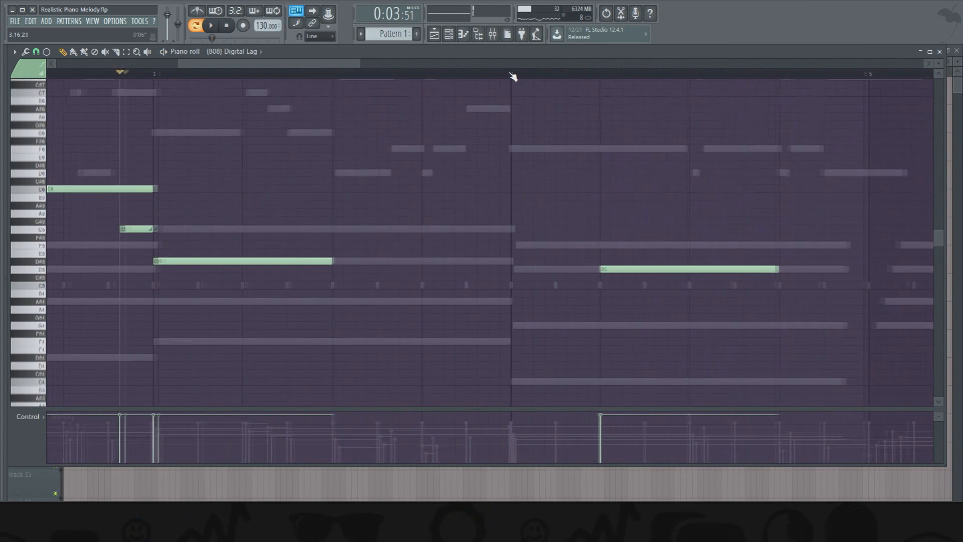
pyautogui.scroll(-2, 510, 74)
pyautogui.moveTo(422, 323); pyautogui.dragTo(45, 75)
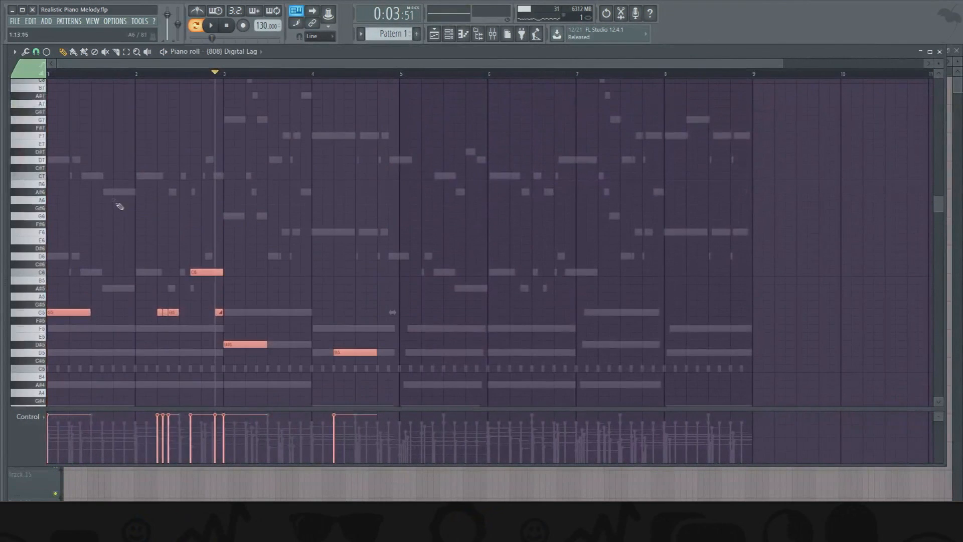
pyautogui.moveTo(63, 314); pyautogui.dragTo(411, 307)
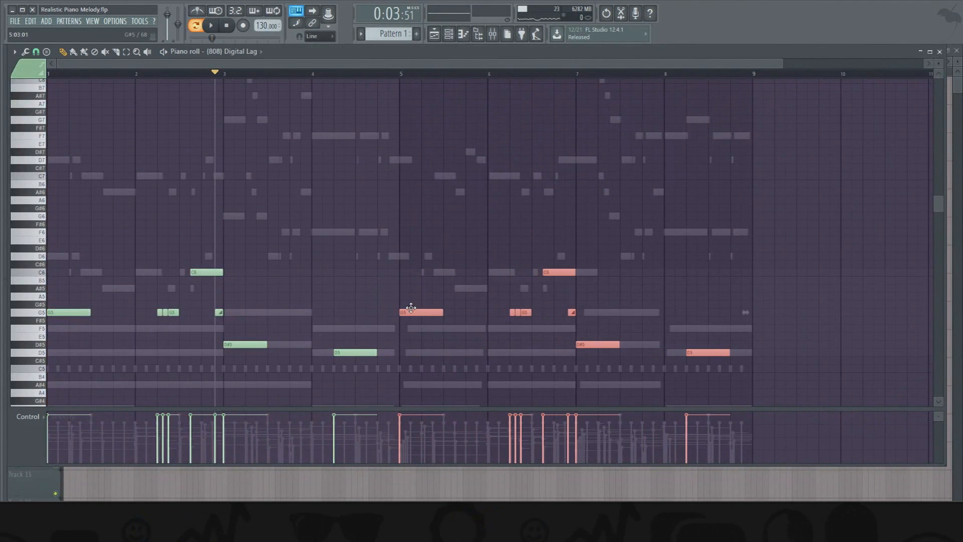
pyautogui.click(35, 51)
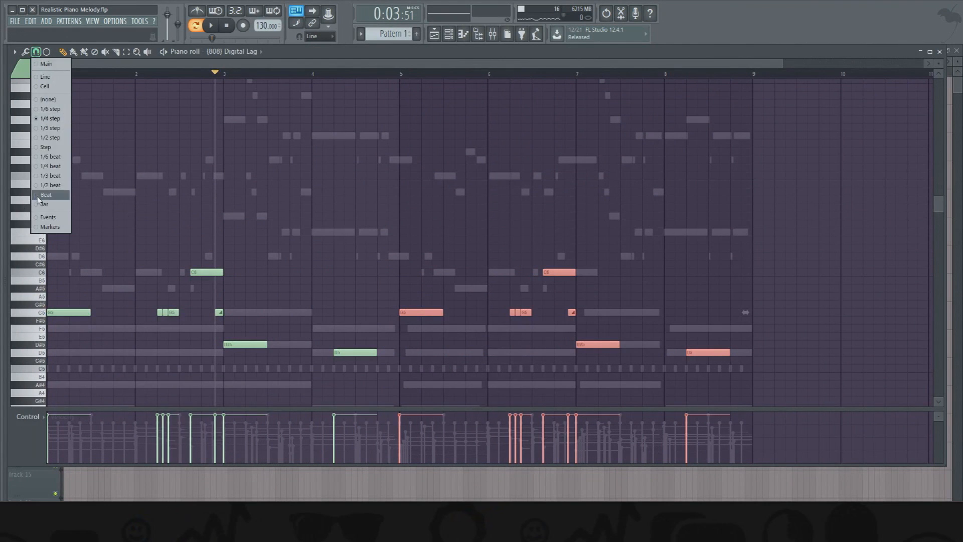
pyautogui.click(40, 203)
pyautogui.moveTo(421, 311); pyautogui.dragTo(395, 318)
pyautogui.keyDown('ctrl'); pyautogui.click(388, 275); pyautogui.keyUp('ctrl')
pyautogui.scroll(-4, 391, 272)
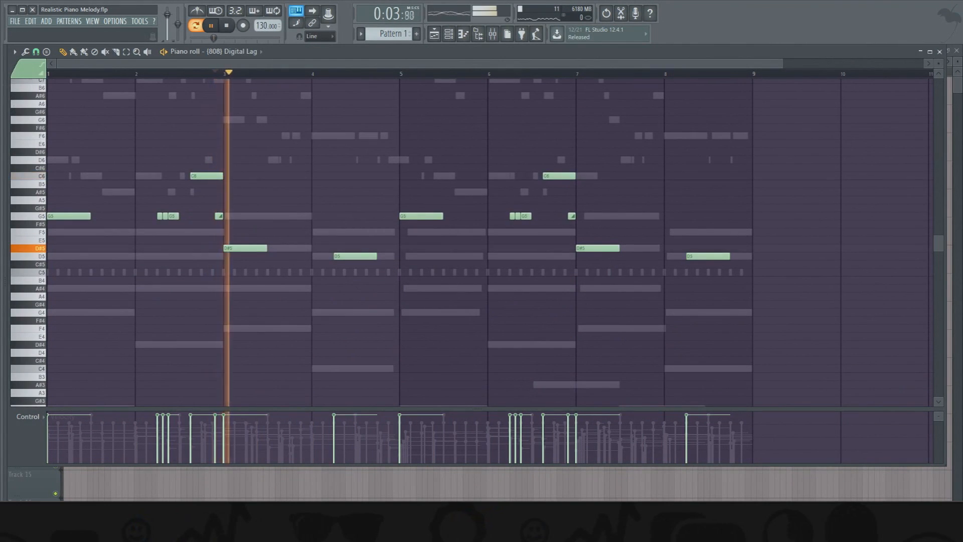
# - With 1/2 beat snap, add a half-bar D#5 on beat four of bar 7 and, ending bar 8, a four-step C6 plus a two-step F6 slide note
pyautogui.click(35, 52)
pyautogui.click(50, 185)
pyautogui.click(643, 250)
pyautogui.moveTo(732, 210); pyautogui.dragTo(733, 176)
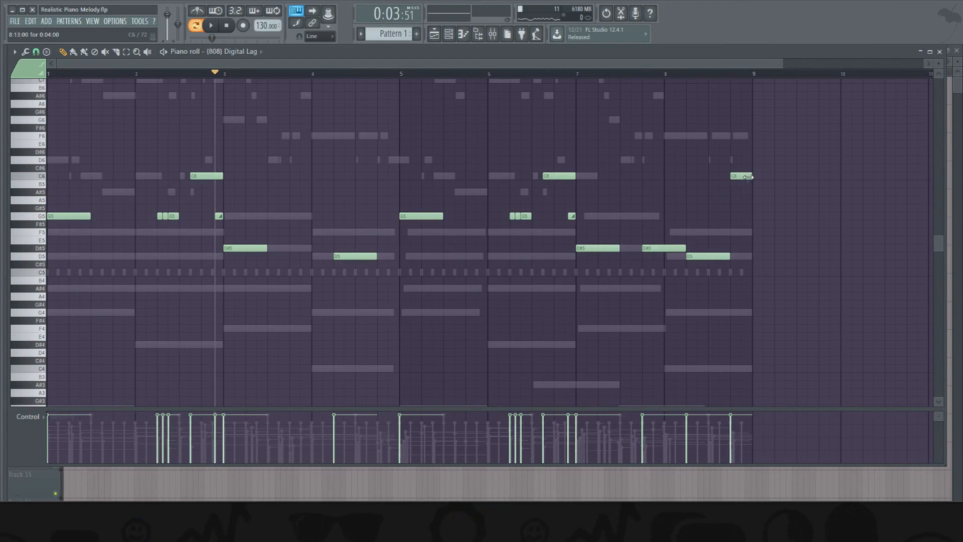
pyautogui.click(741, 136)
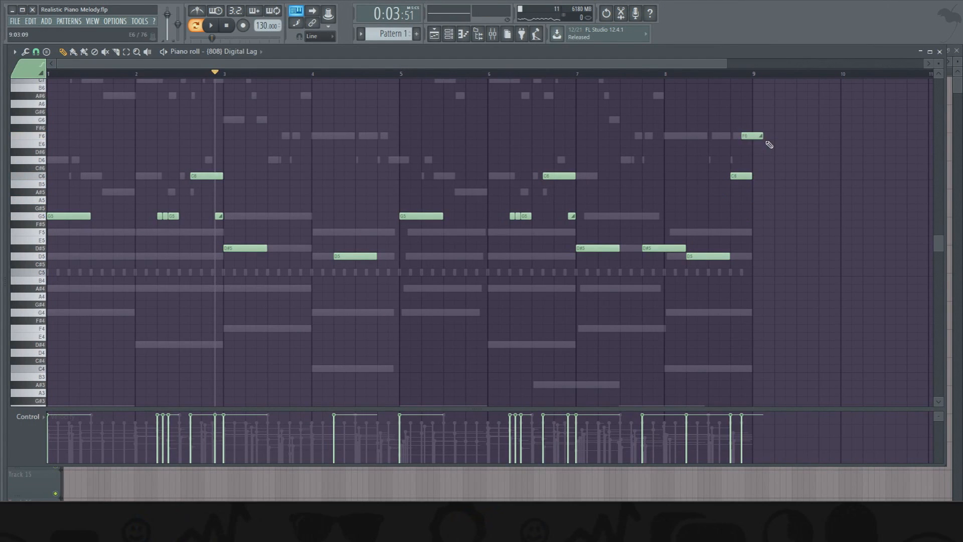
pyautogui.click(636, 75)
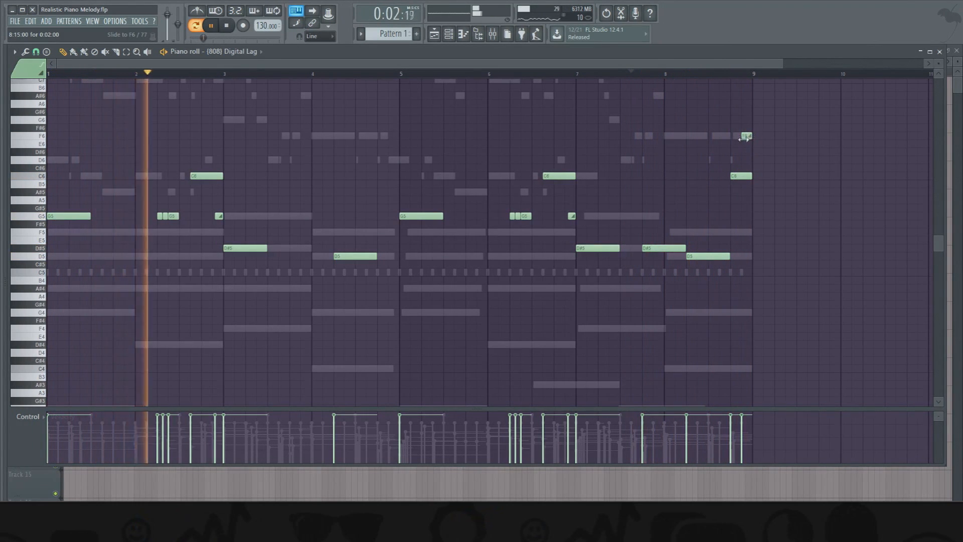
# - Shorten the D5 808 note in bar 8 by two steps, fill the gap with a two-step G5 note, and play the ending
pyautogui.moveTo(729, 256); pyautogui.dragTo(719, 216)
pyautogui.rightClick(725, 256)
pyautogui.click(654, 74)
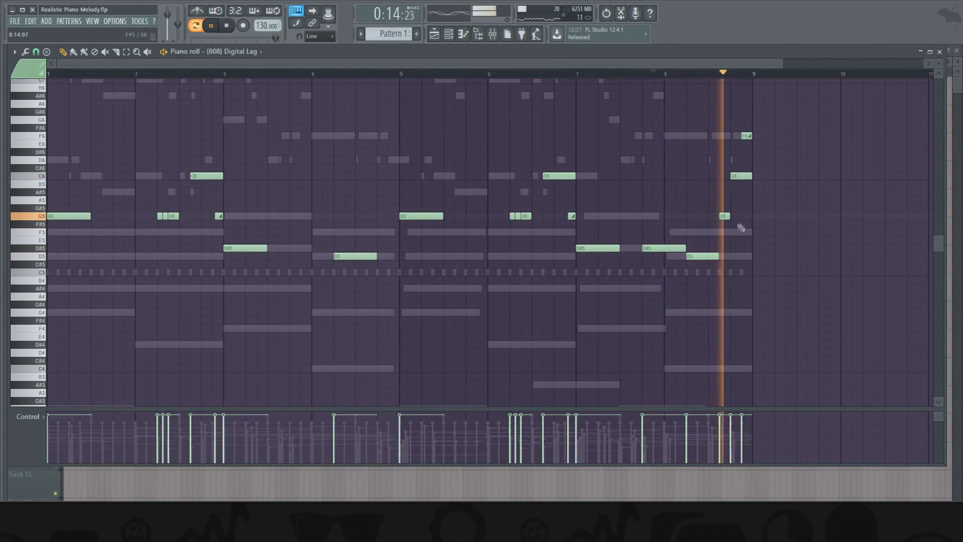
pyautogui.press('space')
pyautogui.click(227, 26)
# - Copy the Digital Lag 808 notes into the Type5 kick channel and open the kick's piano roll
pyautogui.click(448, 34)
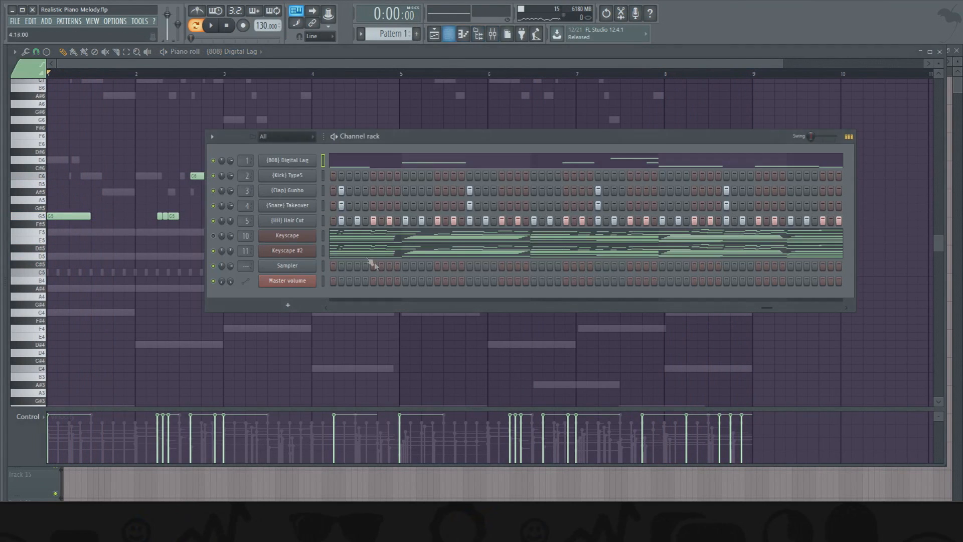
pyautogui.rightClick(282, 165)
pyautogui.click(468, 175)
pyautogui.rightClick(288, 176)
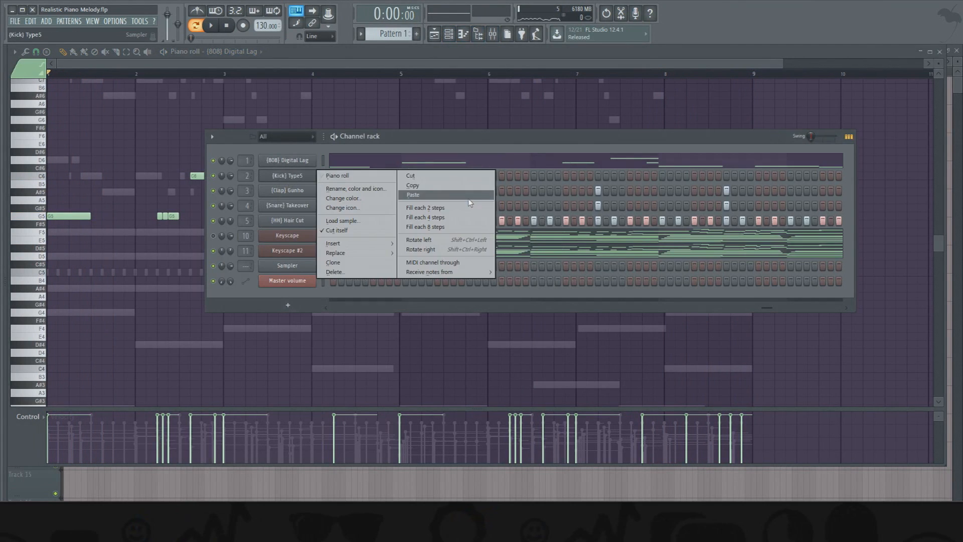
pyautogui.click(412, 182)
pyautogui.click(411, 182)
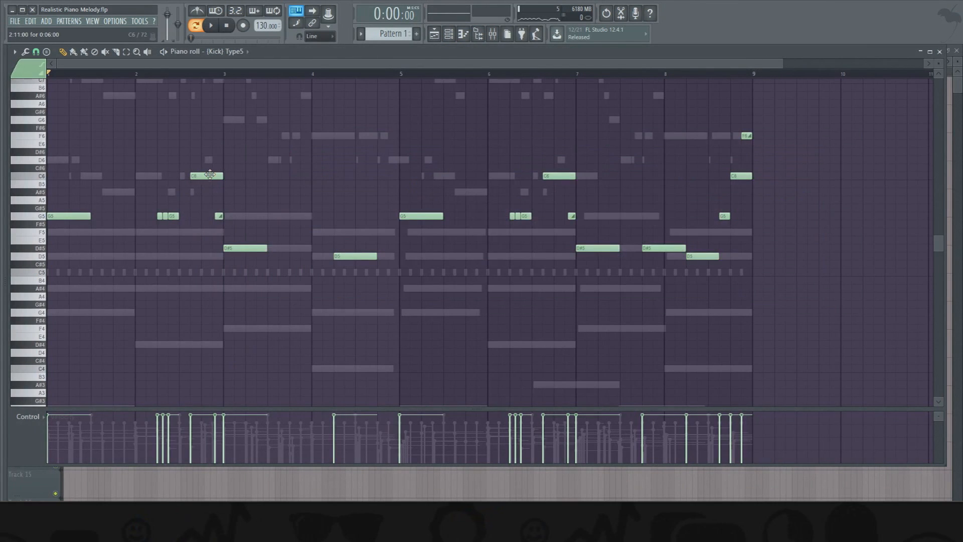
# - Move the kick notes in bars 2 to 4 onto G5 and replace the slide note ending bar 2 with a two-step G5 note
pyautogui.moveTo(206, 178); pyautogui.dragTo(206, 218)
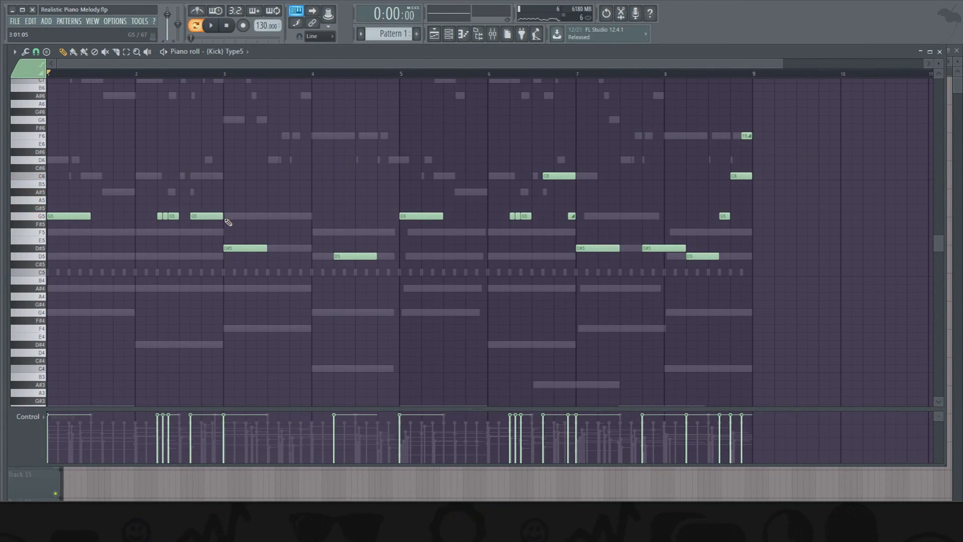
pyautogui.click(221, 217)
pyautogui.moveTo(257, 248); pyautogui.dragTo(257, 216)
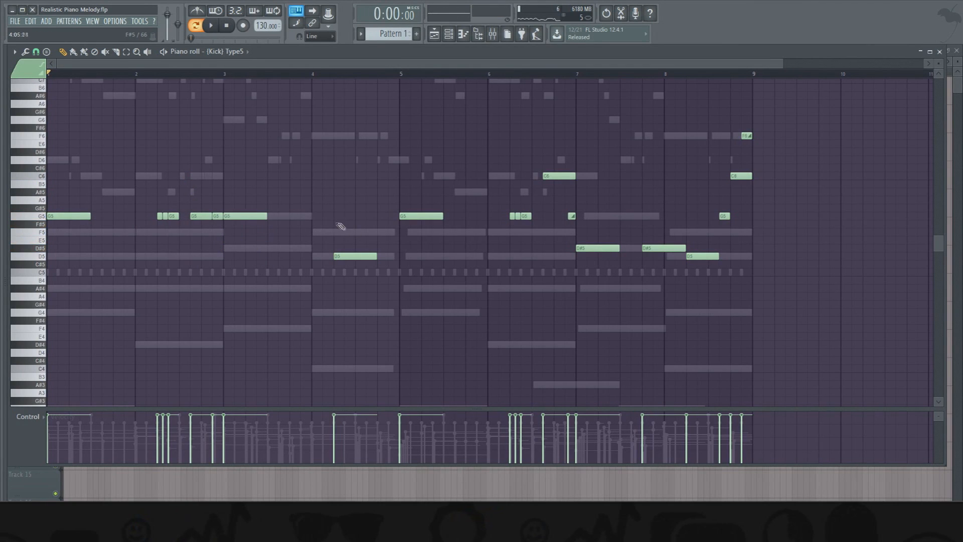
pyautogui.rightClick(216, 216)
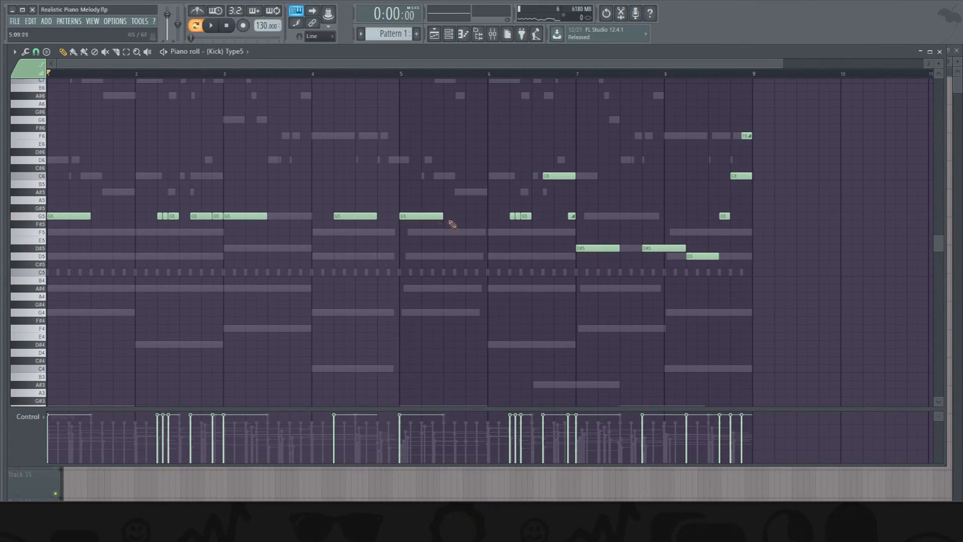
# - Replace the long and slide kick notes in bars 5 to 8 with two-step hits, placing those in bars 7 and 8 on D#5
pyautogui.click(548, 216)
pyautogui.rightClick(571, 216)
pyautogui.rightClick(585, 249)
pyautogui.click(578, 248)
pyautogui.click(646, 250)
pyautogui.rightClick(699, 257)
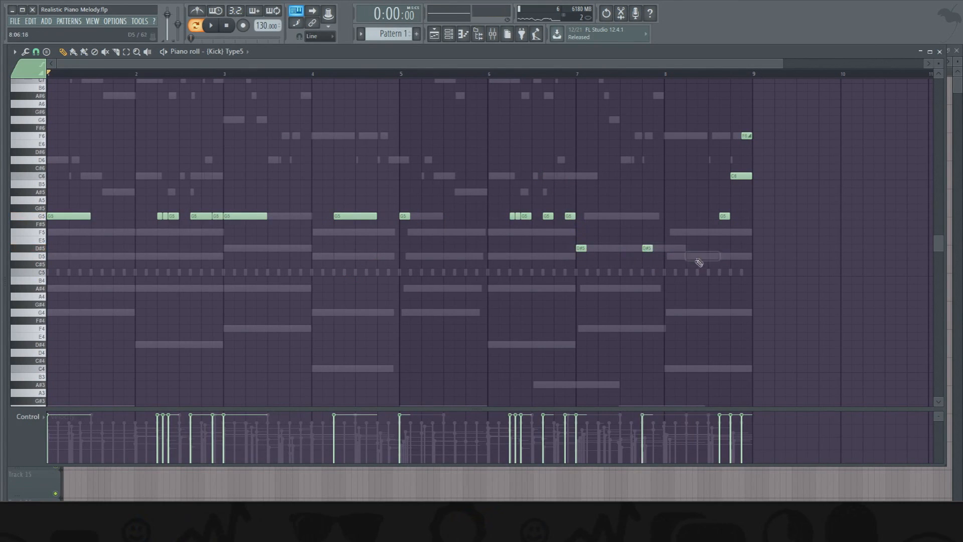
pyautogui.click(687, 248)
pyautogui.rightClick(692, 256)
pyautogui.click(723, 249)
pyautogui.click(733, 247)
pyautogui.click(744, 248)
# - Raise the kick hits of bars 7 and 8 to G5 and transpose the whole kick line down to D5
pyautogui.moveTo(784, 206); pyautogui.dragTo(563, 301)
pyautogui.moveTo(579, 241); pyautogui.dragTo(747, 216)
pyautogui.hotkey('ctrl', 'a')
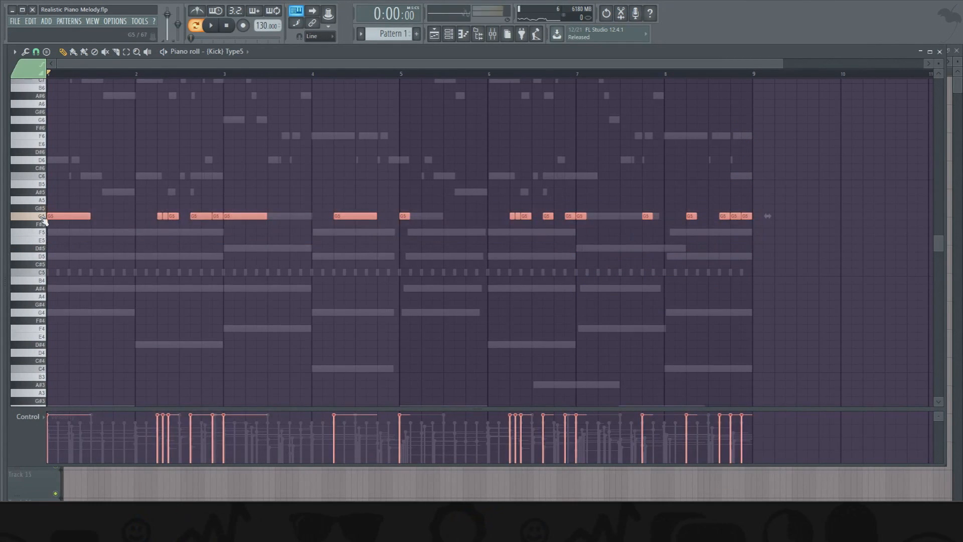
pyautogui.click(46, 281)
pyautogui.click(46, 257)
pyautogui.moveTo(68, 217); pyautogui.dragTo(72, 256)
pyautogui.click(122, 222)
# - Open the Hair Cut hi-hat piano roll, set the snap to 1/6 beat and delete the hi-hats in bars 5 to 8
pyautogui.click(448, 34)
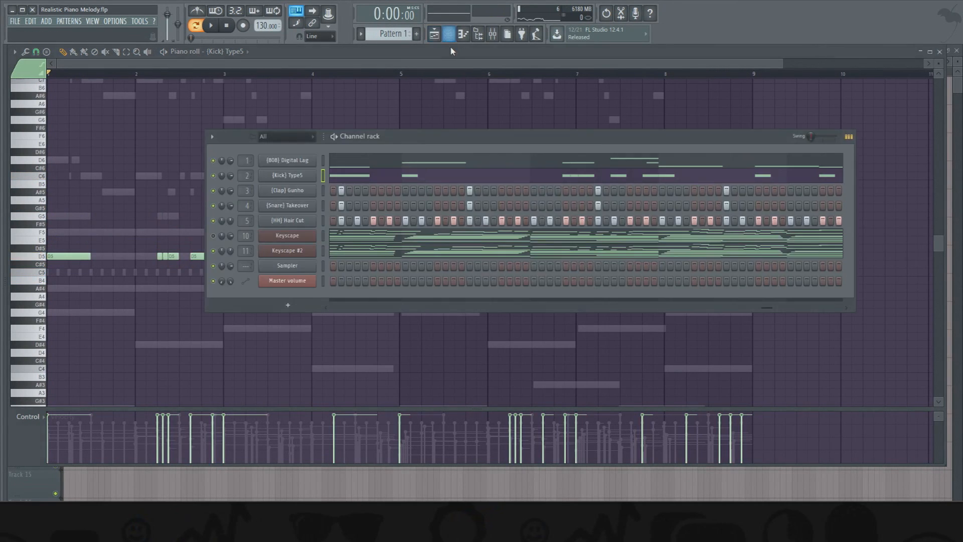
pyautogui.rightClick(307, 221)
pyautogui.click(335, 224)
pyautogui.click(36, 51)
pyautogui.click(54, 150)
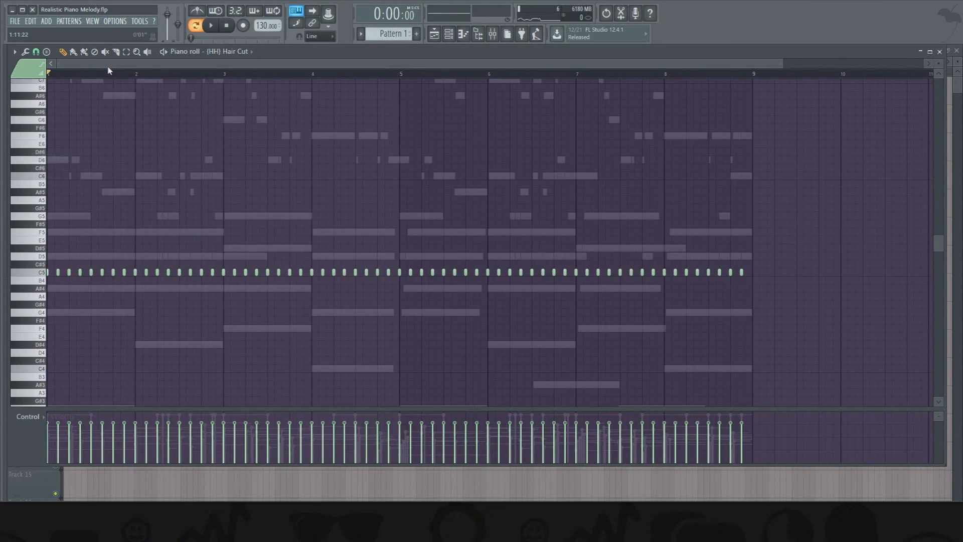
pyautogui.moveTo(400, 272); pyautogui.dragTo(779, 276)
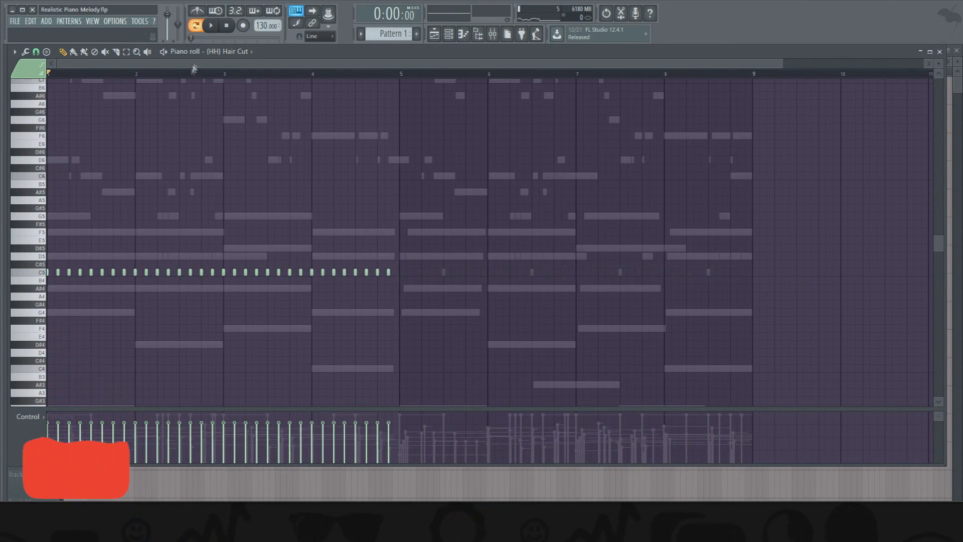
# - Add 1/6-beat hi-hat rolls with rising velocities in bars 1 and 2, putting the three-note roll ending bar 1 on F5
pyautogui.scroll(3, 206, 65)
pyautogui.moveTo(206, 64); pyautogui.dragTo(151, 64)
pyautogui.click(115, 272)
pyautogui.click(123, 273)
pyautogui.click(102, 273)
pyautogui.click(95, 273)
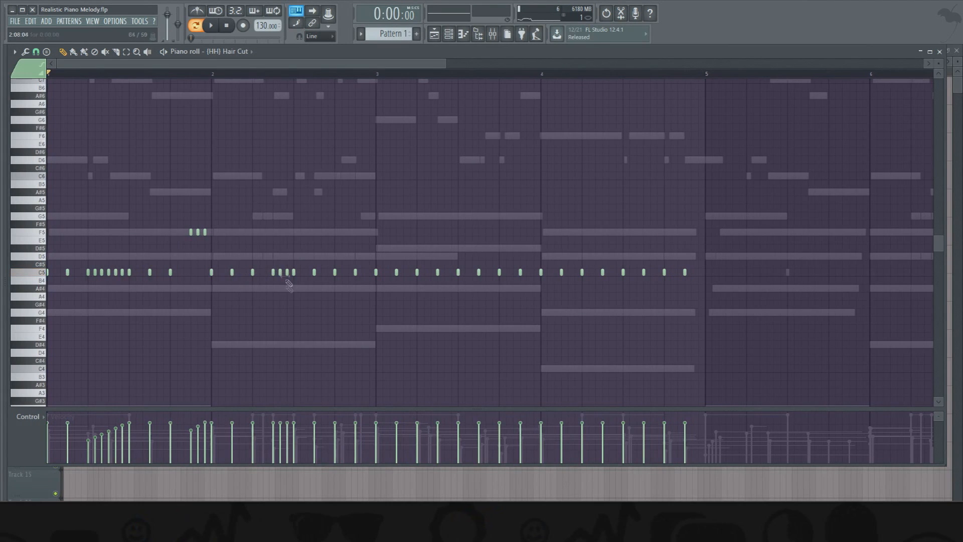
pyautogui.click(363, 274)
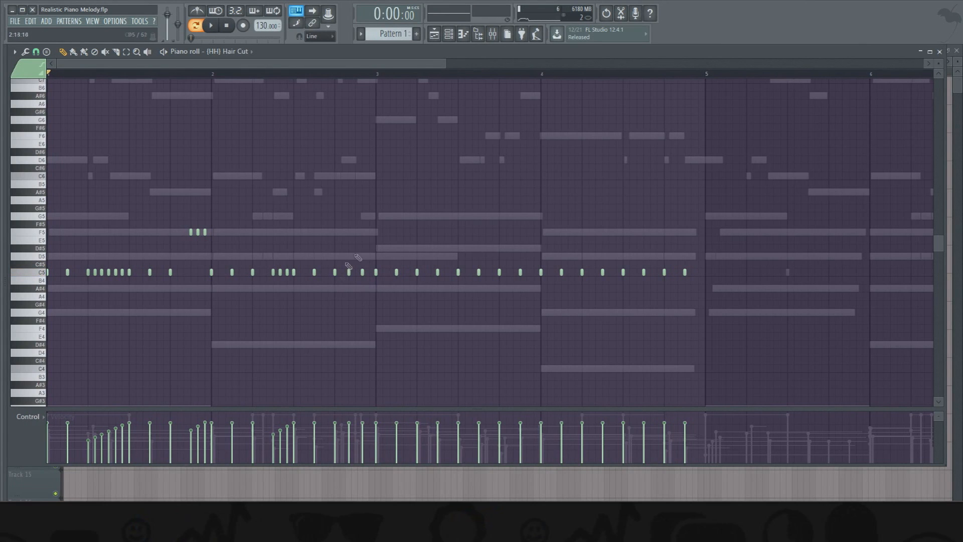
# - Repeat the two-bar hi-hat pattern in bars 3 and 4 with a six-note F5 roll ending bar 3, and duplicate all four bars into bars 5 to 8
pyautogui.moveTo(389, 275); pyautogui.dragTo(692, 285)
pyautogui.moveTo(545, 174); pyautogui.dragTo(49, 366)
pyautogui.moveTo(88, 272)
pyautogui.mouseDown()
pyautogui.moveTo(472, 273)
pyautogui.moveTo(417, 275)
pyautogui.mouseUp()
pyautogui.keyDown('ctrl'); pyautogui.click(417, 283); pyautogui.keyUp('ctrl')
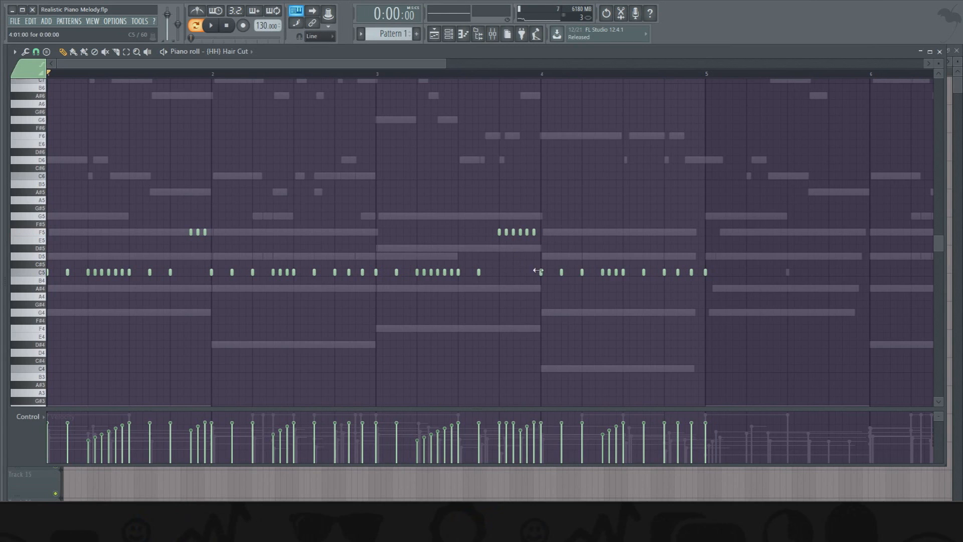
pyautogui.moveTo(733, 205)
pyautogui.mouseDown()
pyautogui.moveTo(47, 387)
pyautogui.moveTo(51, 290)
pyautogui.moveTo(716, 276)
pyautogui.moveTo(708, 281)
pyautogui.mouseUp()
pyautogui.keyDown('ctrl'); pyautogui.click(699, 278); pyautogui.keyUp('ctrl')
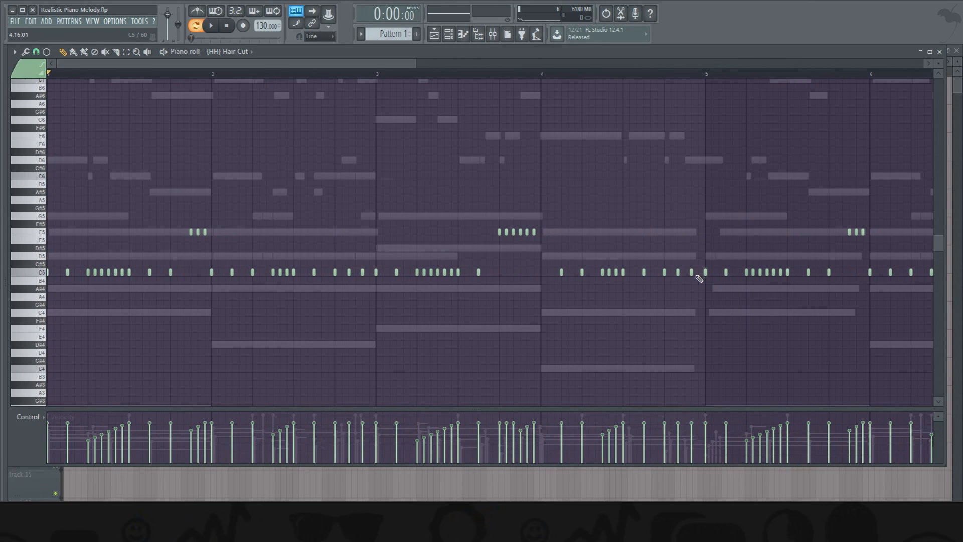
# - Unmute the Keyscape channel, mute Keyscape #2, and play the full pattern
pyautogui.click(449, 34)
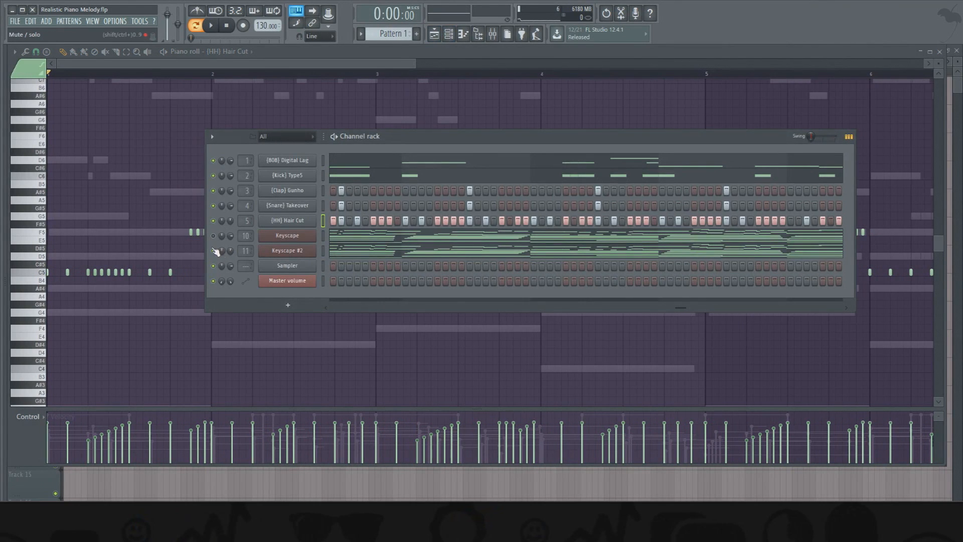
pyautogui.press('space')
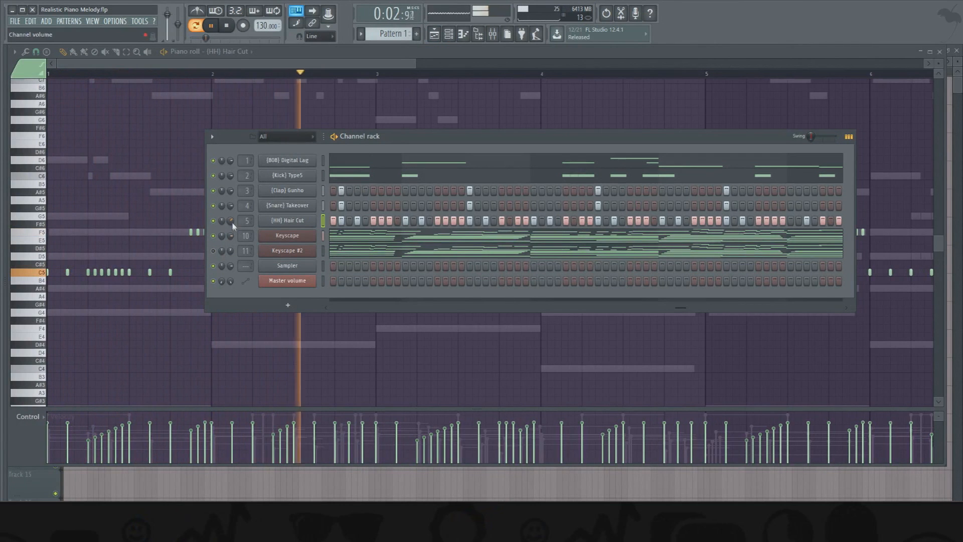
pyautogui.rightClick(285, 164)
pyautogui.rightClick(288, 176)
pyautogui.click(288, 177)
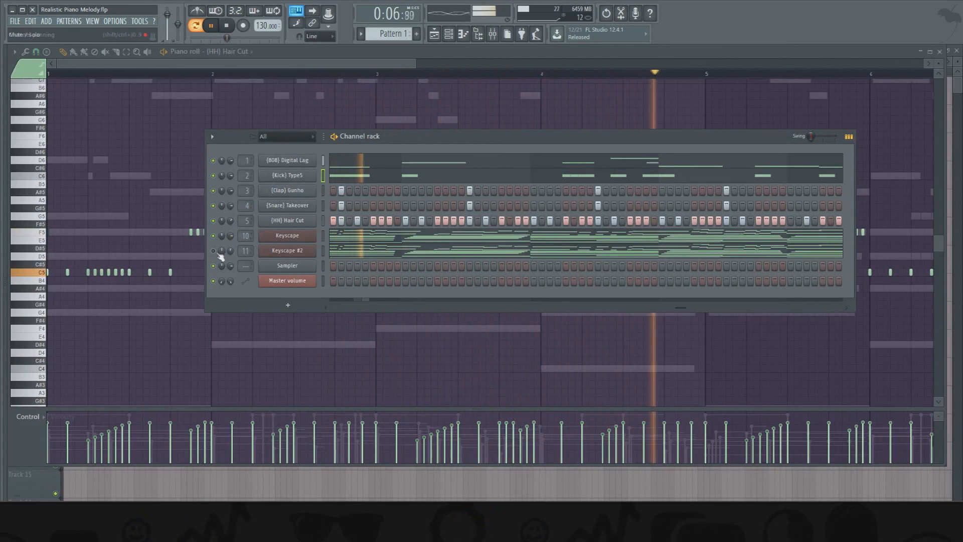
pyautogui.moveTo(415, 63); pyautogui.dragTo(791, 83)
# - Delete the middle of the three quick kick notes in bar 6 and play the pattern from bar 6
pyautogui.press('F6')
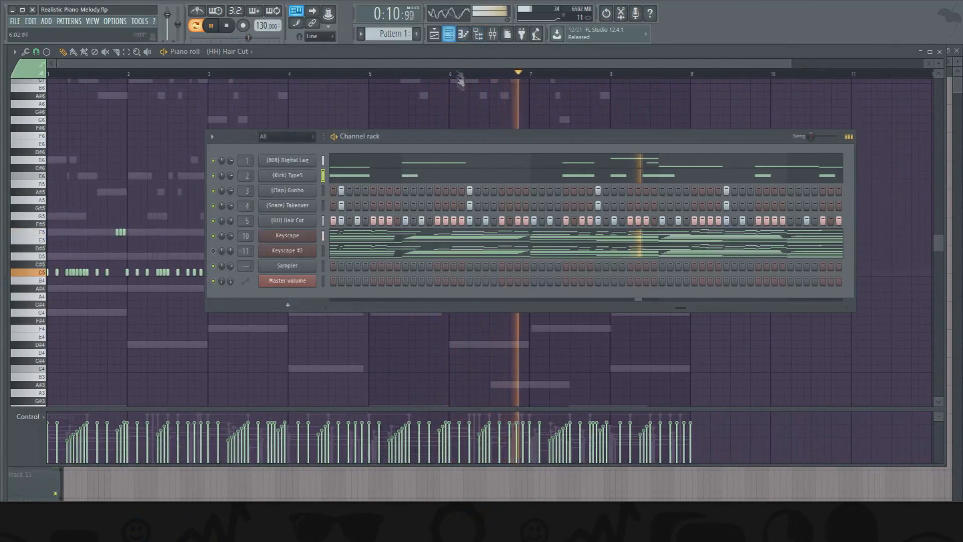
pyautogui.click(552, 177)
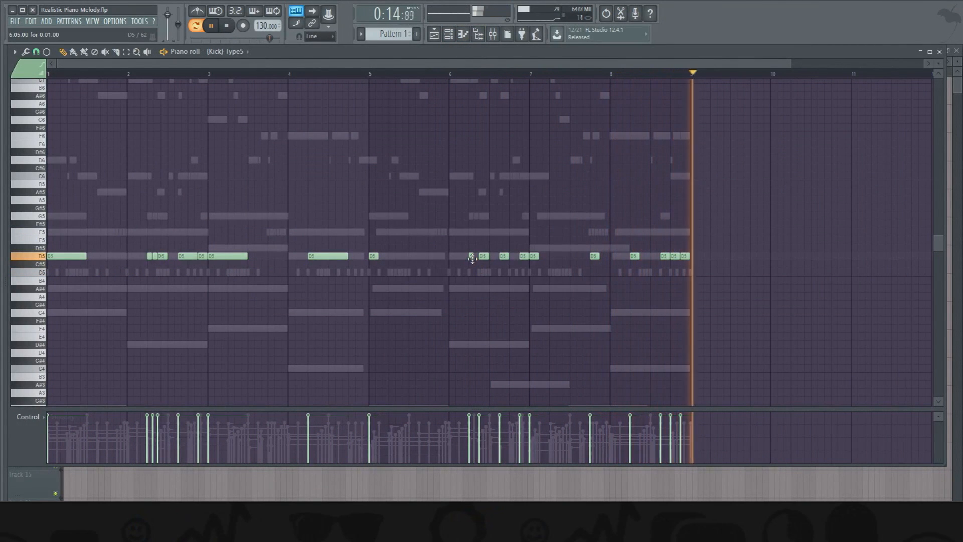
pyautogui.scroll(3, 473, 76)
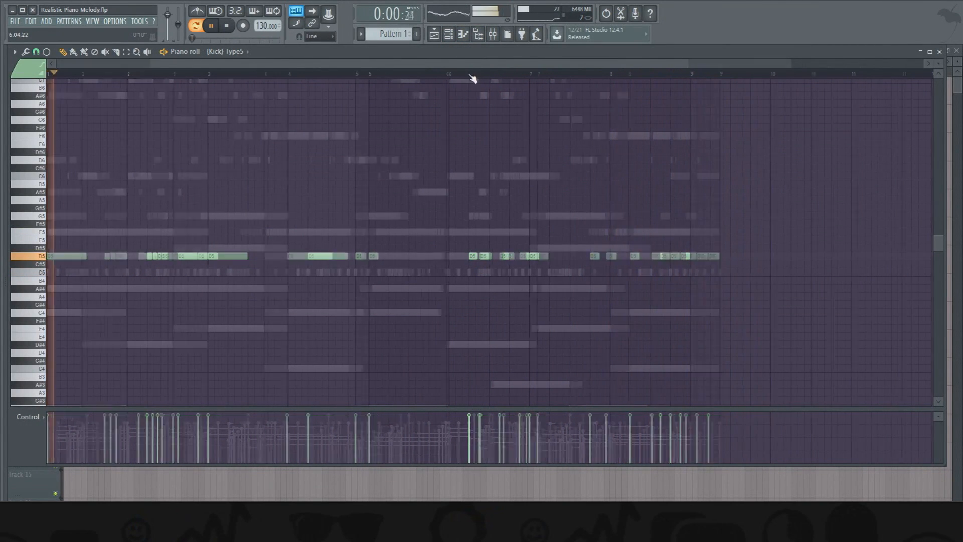
pyautogui.click(473, 75)
pyautogui.click(454, 75)
pyautogui.press('space')
# - With 1/4-beat snapping, lengthen the first short G5 note of the 808 line in bars 6 and 2 to meet the following note
pyautogui.click(449, 35)
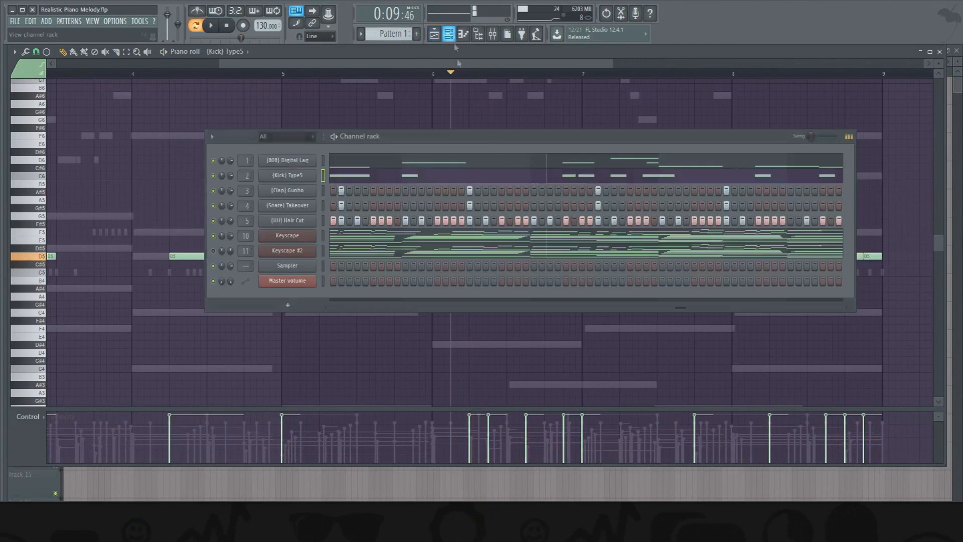
pyautogui.click(452, 160)
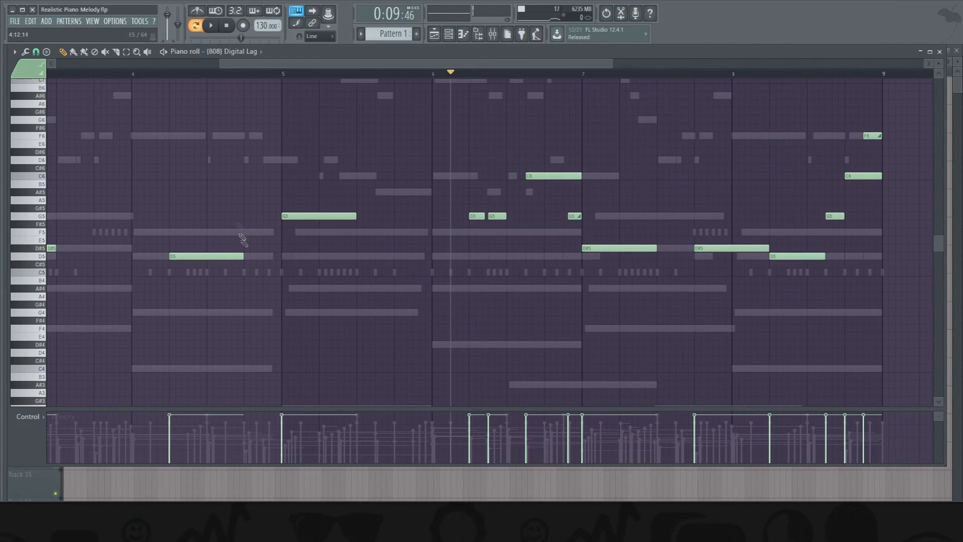
pyautogui.click(36, 51)
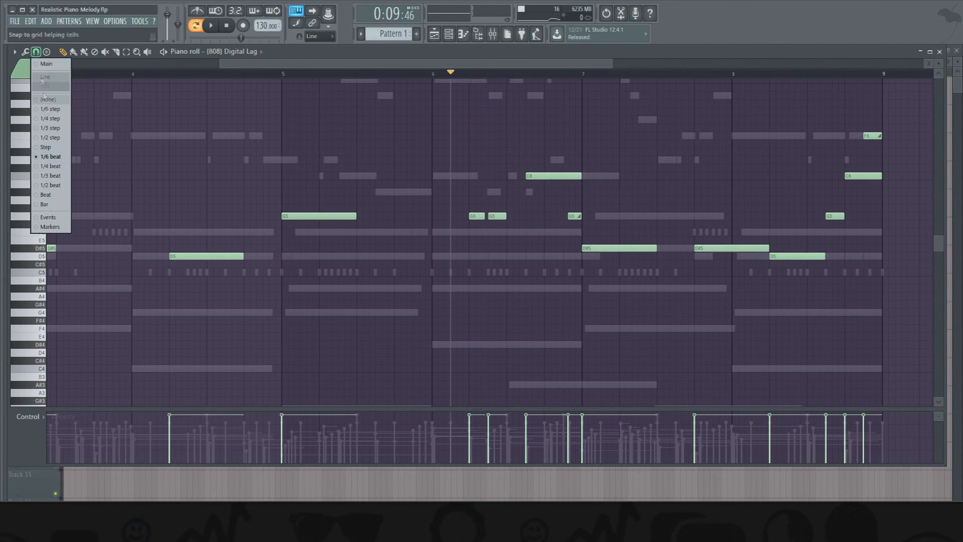
pyautogui.click(50, 164)
pyautogui.moveTo(473, 215); pyautogui.dragTo(511, 233)
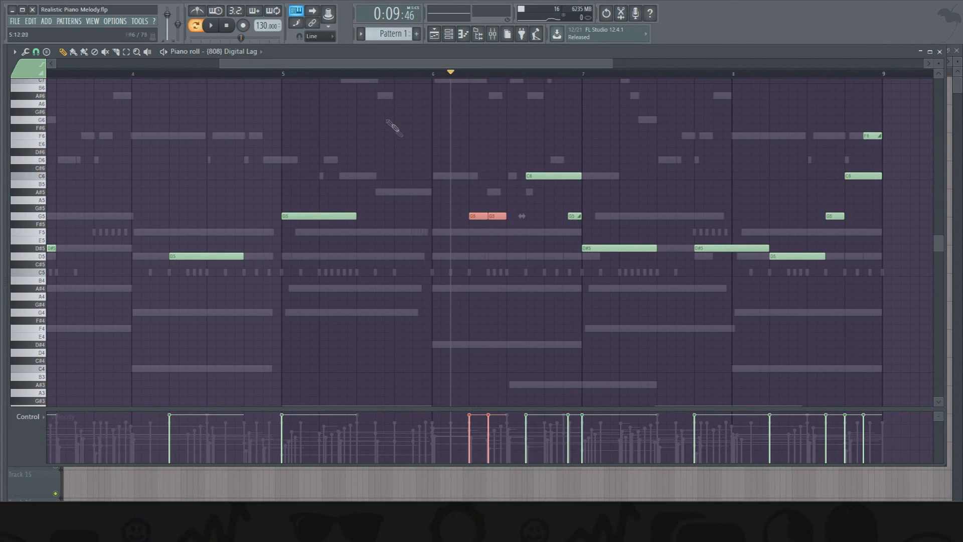
pyautogui.hscroll(-4, 271, 175)
pyautogui.click(174, 217)
# - Open the kick's notes in the piano roll and play the pattern from bar 6
pyautogui.click(449, 35)
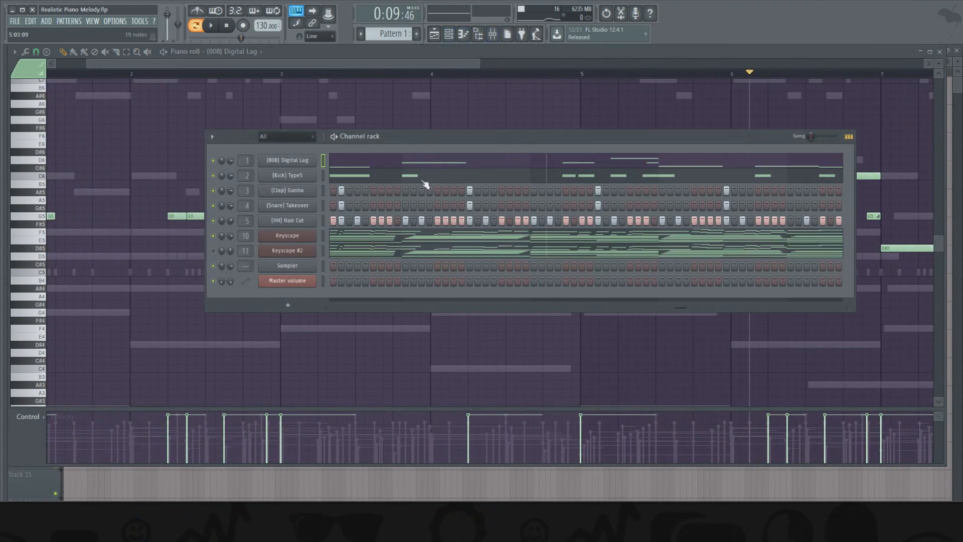
pyautogui.click(424, 181)
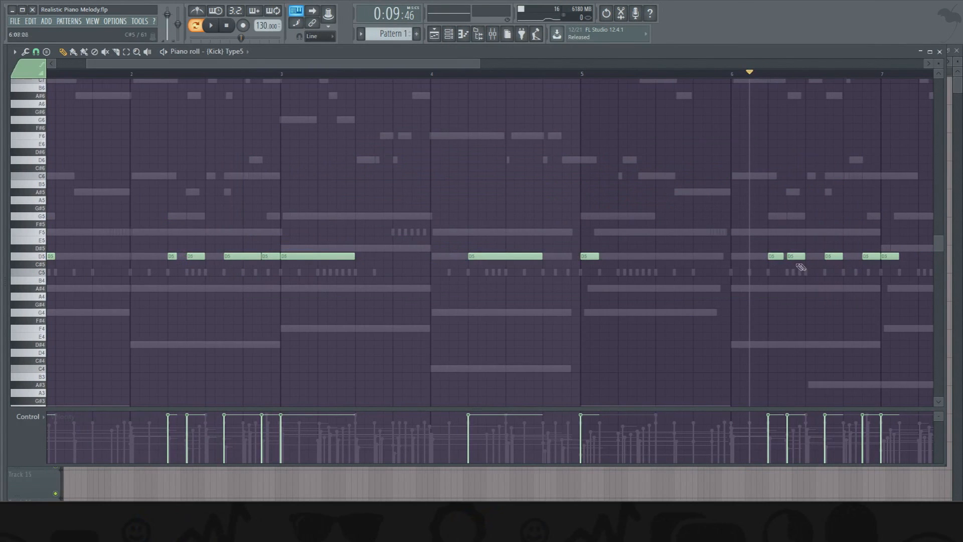
pyautogui.press('space')
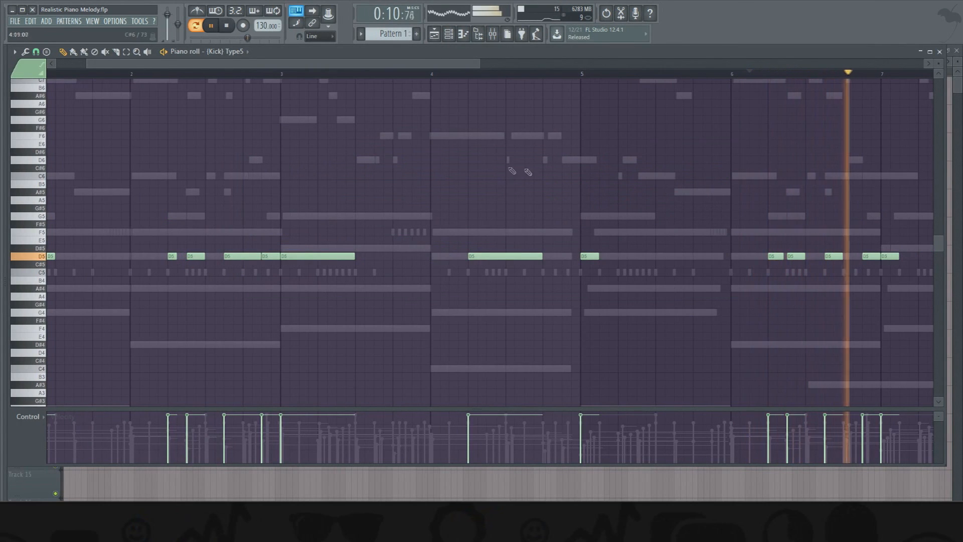
# - Place a Pattern 1 clip at bar 1 on Track 3 of the playlist
pyautogui.click(434, 35)
pyautogui.click(448, 34)
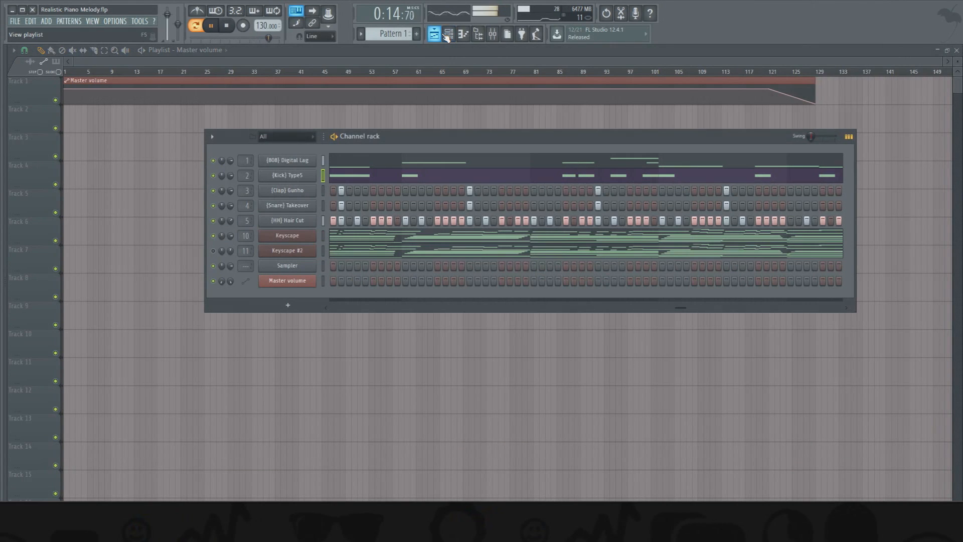
pyautogui.click(170, 150)
pyautogui.click(168, 149)
pyautogui.rightClick(215, 149)
pyautogui.click(380, 35)
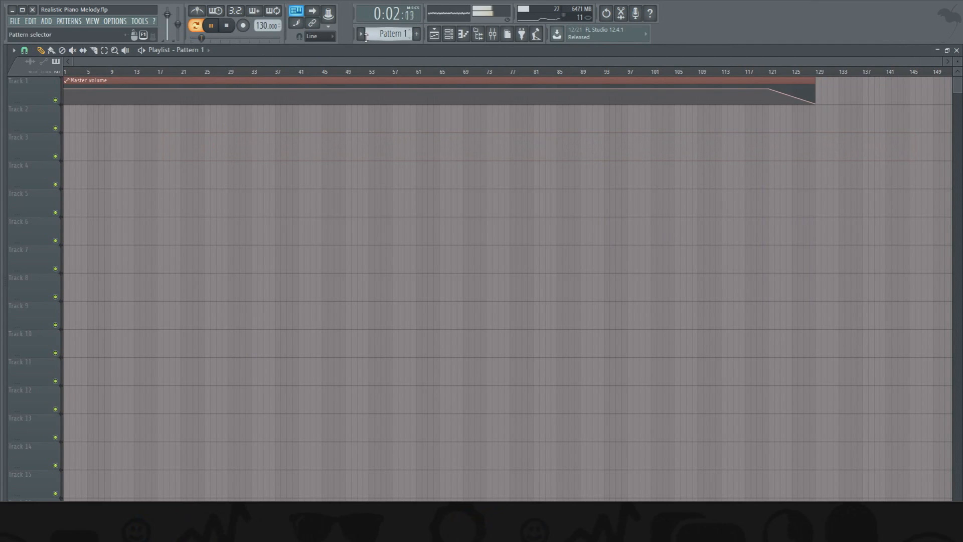
pyautogui.click(361, 35)
pyautogui.click(384, 47)
pyautogui.click(131, 144)
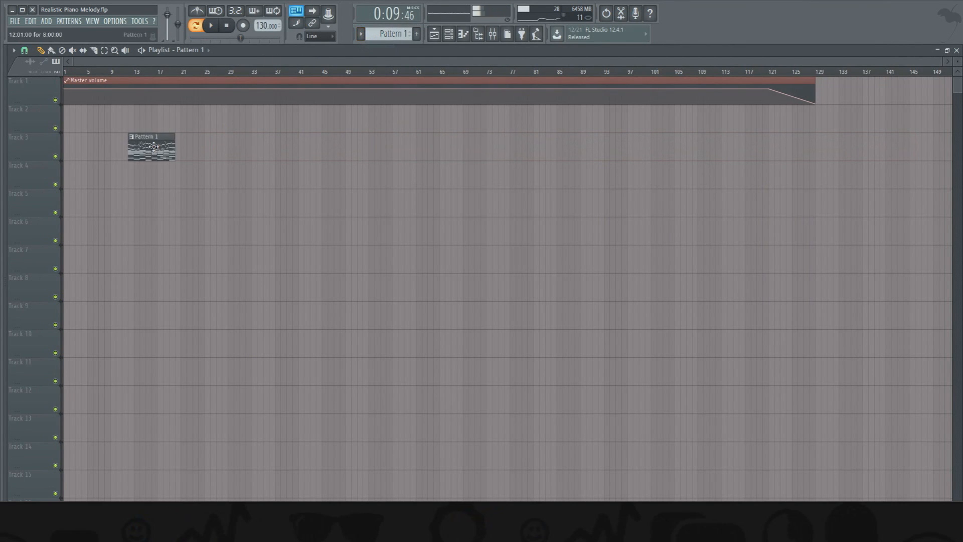
pyautogui.moveTo(153, 147); pyautogui.dragTo(89, 146)
pyautogui.scroll(3, 141, 60)
pyautogui.moveTo(187, 62); pyautogui.dragTo(116, 62)
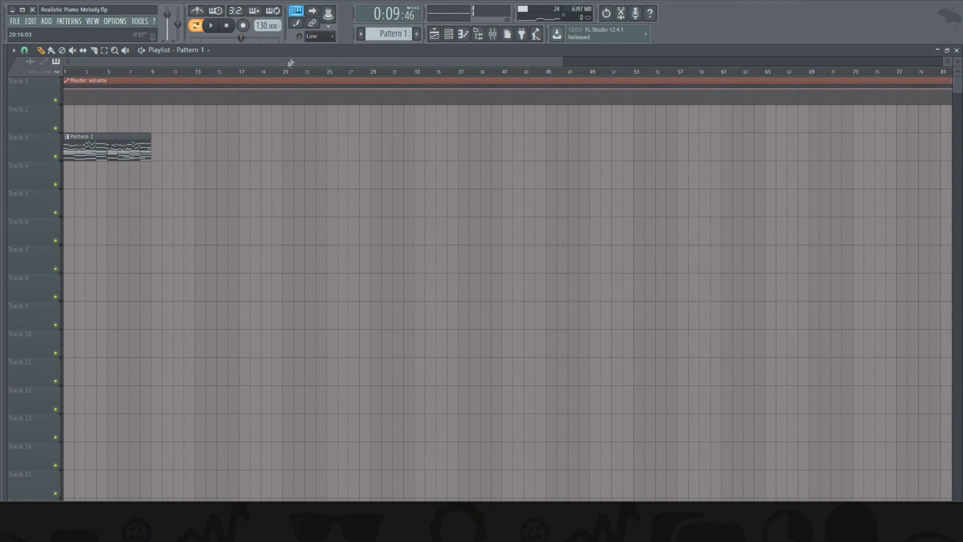
# - Split Pattern 1 by channel into clips on Tracks 2 to 8 and repeat them to fill bars 1 to 32
pyautogui.click(362, 34)
pyautogui.click(417, 157)
pyautogui.moveTo(123, 152); pyautogui.dragTo(48, 201)
pyautogui.moveTo(98, 143); pyautogui.dragTo(49, 274)
pyautogui.moveTo(135, 143); pyautogui.dragTo(202, 121)
pyautogui.moveTo(118, 145); pyautogui.dragTo(118, 120)
pyautogui.moveTo(183, 120); pyautogui.dragTo(352, 292)
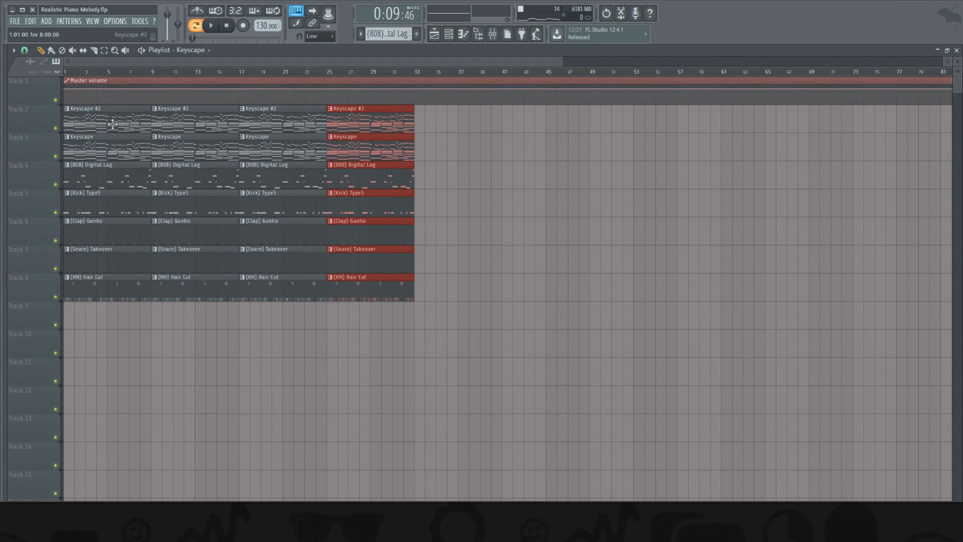
pyautogui.click(462, 43)
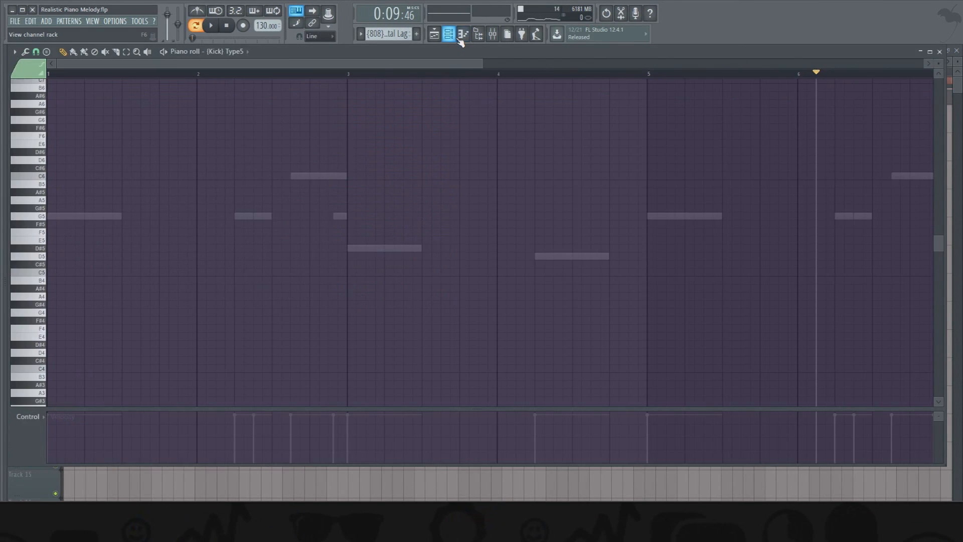
pyautogui.click(459, 42)
pyautogui.click(435, 38)
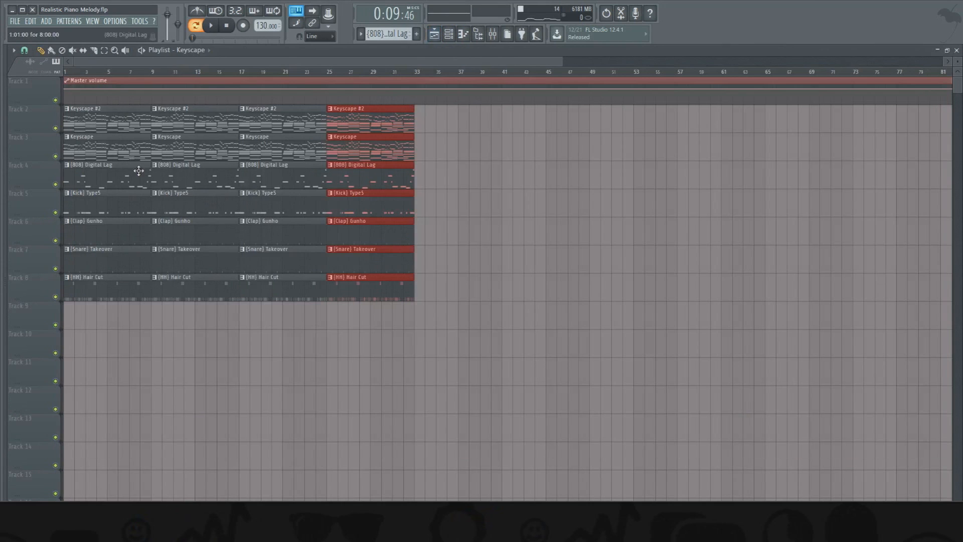
# - Rearrange the Keyscape #2 clips to run from bar 9 through bar 40, and delete the Keyscape clip at bar 25
pyautogui.keyDown('ctrl'); pyautogui.click(123, 387); pyautogui.keyUp('ctrl')
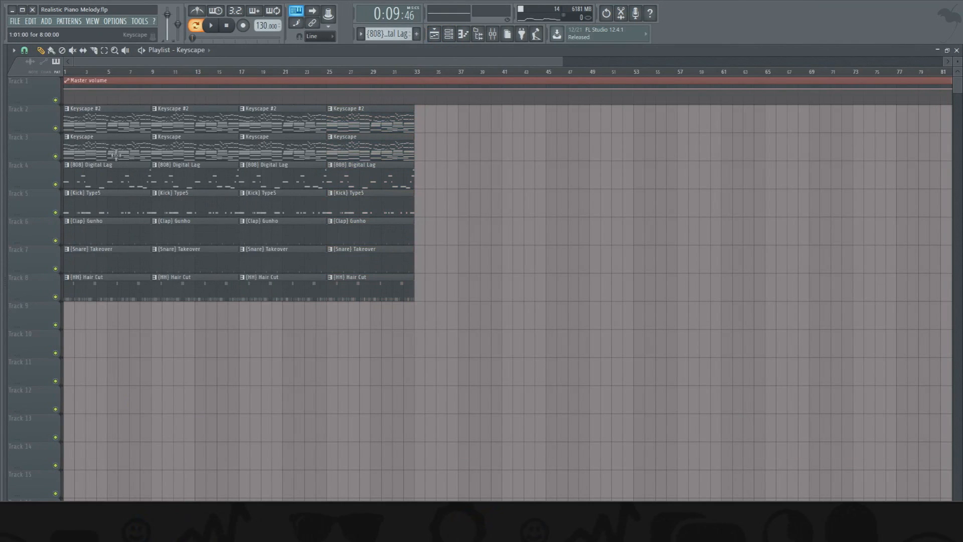
pyautogui.rightClick(107, 118)
pyautogui.rightClick(354, 121)
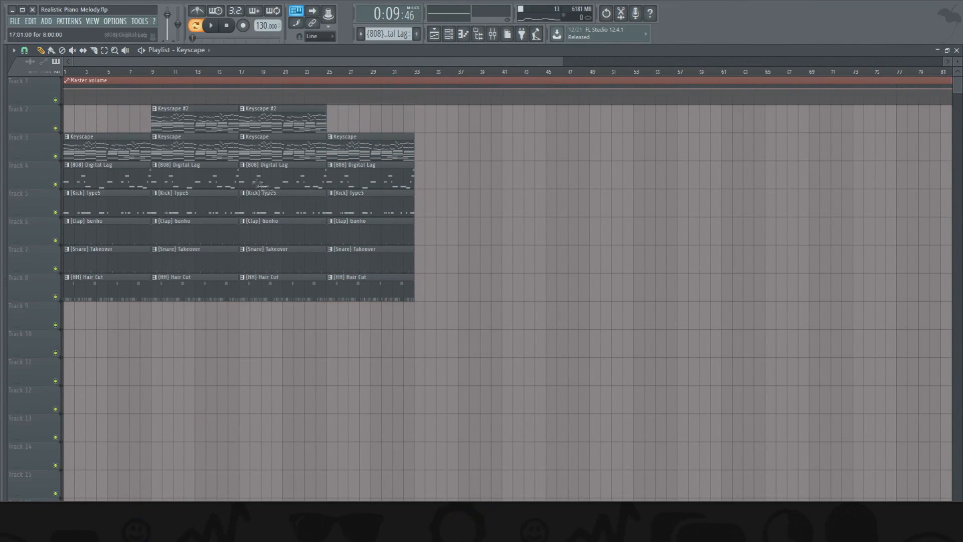
pyautogui.moveTo(287, 126)
pyautogui.mouseDown()
pyautogui.moveTo(478, 121)
pyautogui.moveTo(458, 122)
pyautogui.mouseUp()
pyautogui.rightClick(392, 145)
pyautogui.rightClick(391, 122)
pyautogui.click(364, 123)
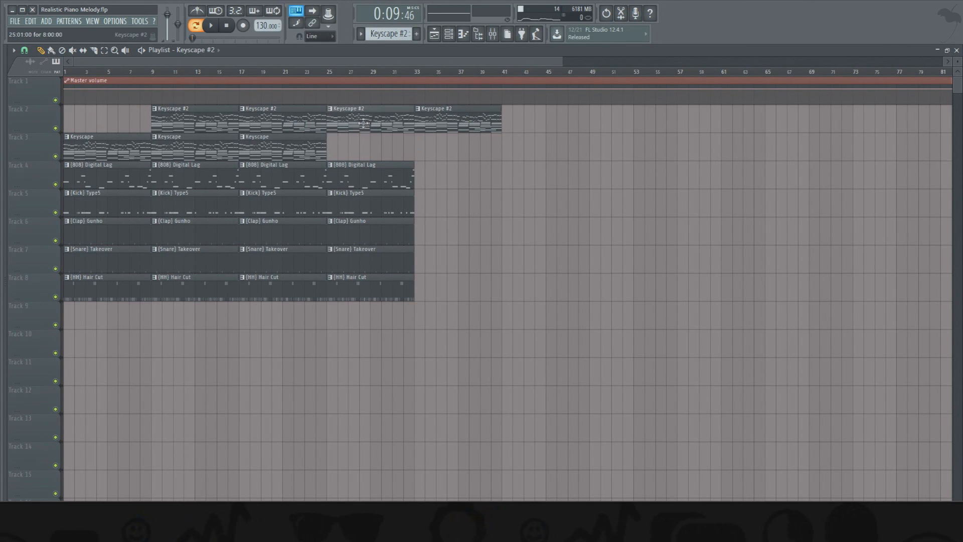
# - Delete the 808, kick, clap, snare and hi-hat clips at bar 1, leaving only the piano intro
pyautogui.rightClick(95, 175)
pyautogui.rightClick(96, 203)
pyautogui.rightClick(94, 232)
pyautogui.rightClick(93, 260)
pyautogui.rightClick(92, 287)
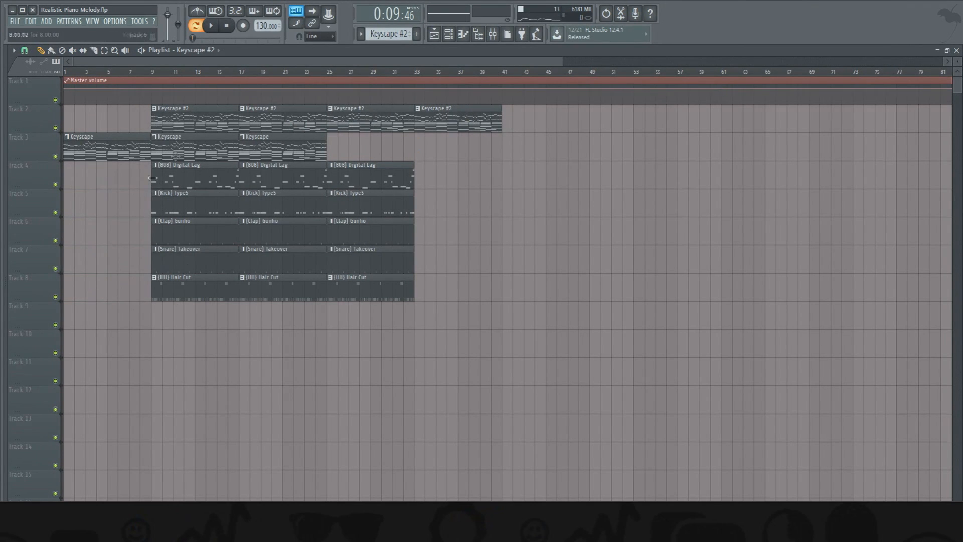
# - Lower the 808's mixer volume to about -9.3 dB
pyautogui.click(493, 33)
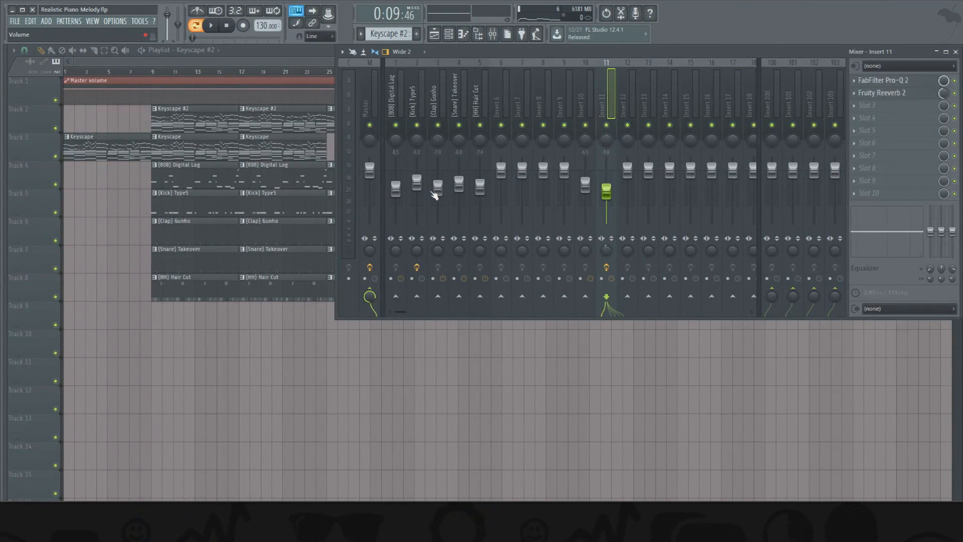
pyautogui.click(398, 195)
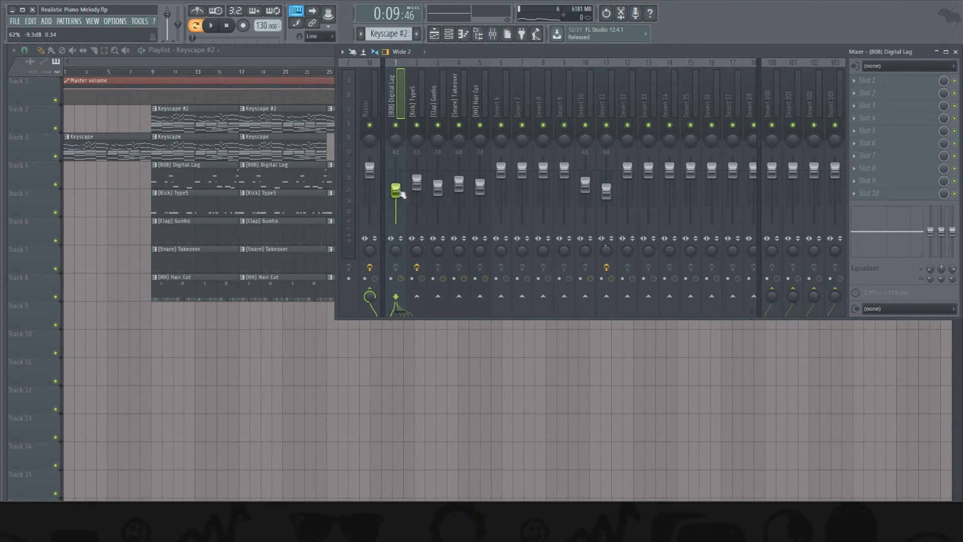
pyautogui.click(438, 188)
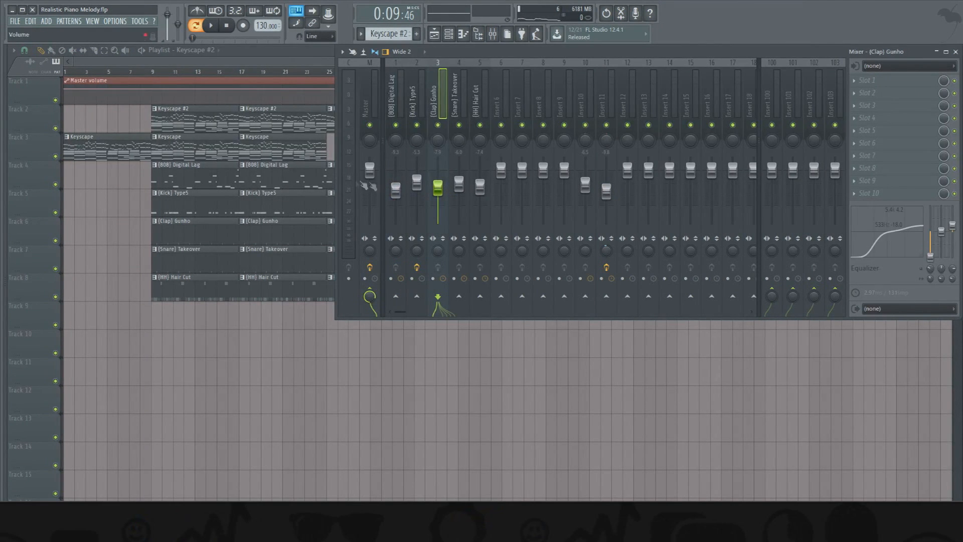
pyautogui.press('F9')
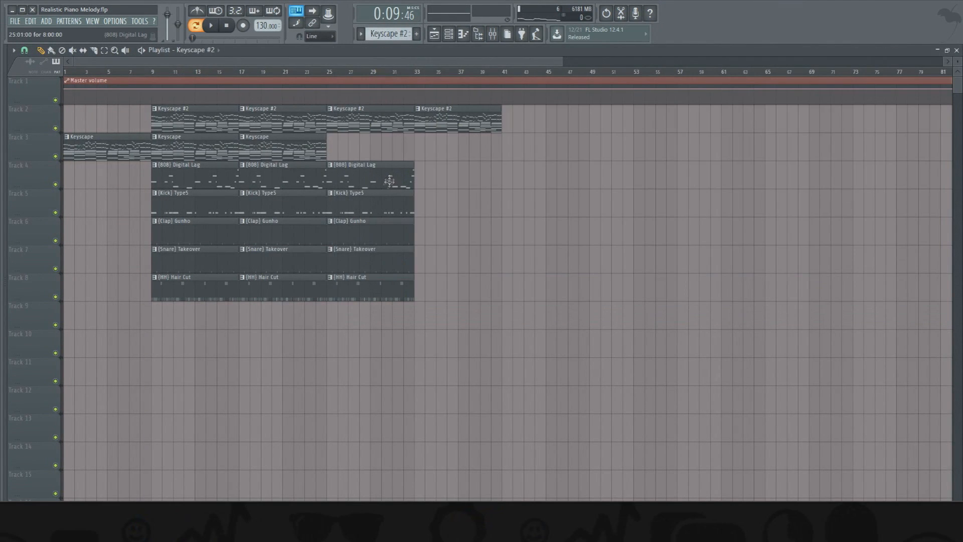
# - Delete the kick and hi-hat clips at bar 25
pyautogui.rightClick(350, 204)
pyautogui.moveTo(407, 150); pyautogui.dragTo(436, 288)
pyautogui.rightClick(351, 288)
# - Fill bars 33 to 56 with 808, kick, clap, snare and hi-hat clips, and continue Keyscape #2 through bar 64
pyautogui.moveTo(410, 195); pyautogui.dragTo(424, 198)
pyautogui.moveTo(559, 347); pyautogui.dragTo(459, 124)
pyautogui.moveTo(440, 124); pyautogui.dragTo(620, 124)
pyautogui.keyDown('ctrl'); pyautogui.click(628, 147); pyautogui.keyUp('ctrl')
pyautogui.click(687, 125)
# - Duplicate all clips from bars 9 to 64 so the copy starts at bar 65
pyautogui.moveTo(702, 384); pyautogui.dragTo(168, 105)
pyautogui.hotkey('ctrl', 'b')
pyautogui.moveTo(770, 136); pyautogui.dragTo(780, 157)
pyautogui.keyDown('ctrl'); pyautogui.click(765, 366); pyautogui.keyUp('ctrl')
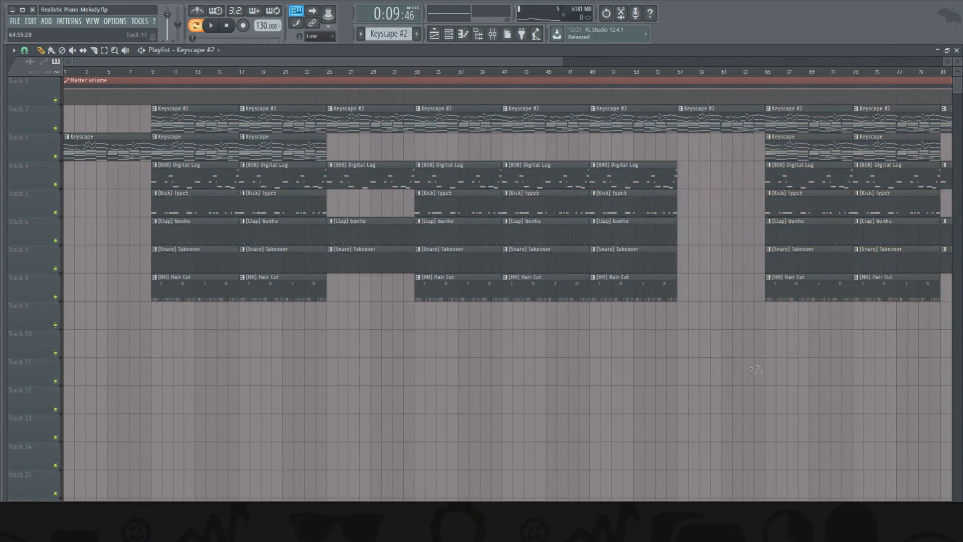
pyautogui.moveTo(562, 62); pyautogui.dragTo(811, 62)
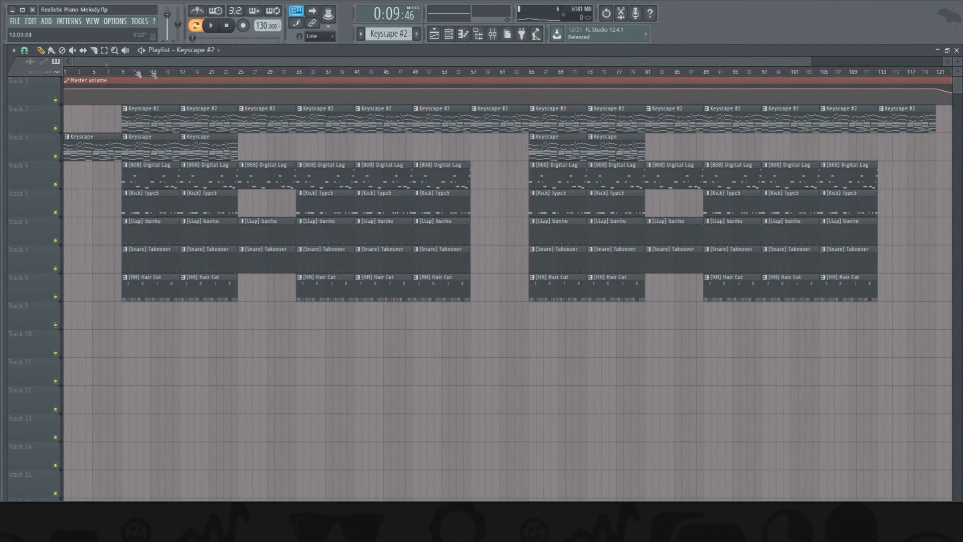
# - Delete the clips at bars 49 and 105 and move the Keyscape #2 clips that follow them back eight bars
pyautogui.click(239, 72)
pyautogui.moveTo(241, 74); pyautogui.dragTo(187, 74)
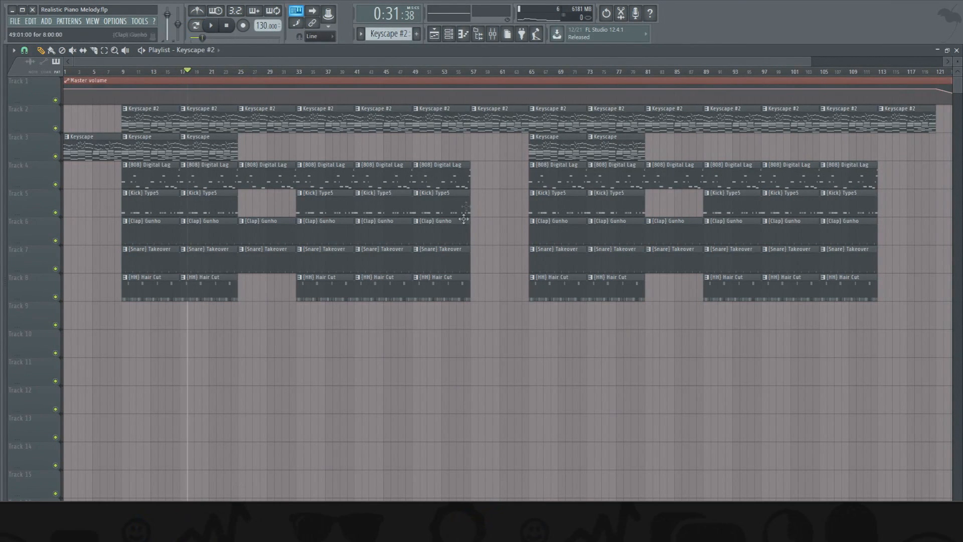
pyautogui.rightClick(452, 116)
pyautogui.moveTo(493, 123); pyautogui.dragTo(435, 126)
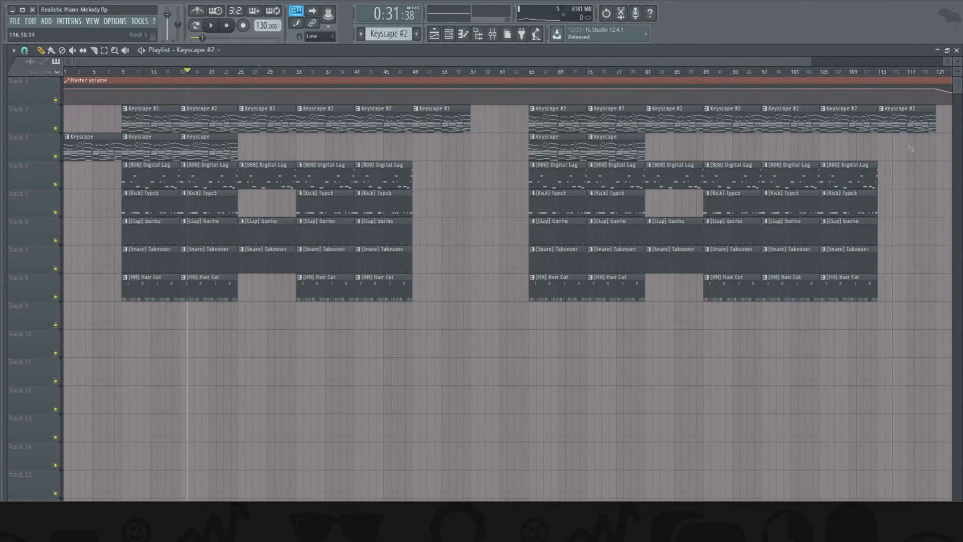
pyautogui.rightClick(849, 125)
pyautogui.moveTo(902, 126); pyautogui.dragTo(844, 133)
# - Move the second section back to start at bar 57 and duplicate it to start again at bar 105
pyautogui.moveTo(501, 104); pyautogui.dragTo(876, 326)
pyautogui.moveTo(559, 271); pyautogui.dragTo(812, 227)
pyautogui.moveTo(577, 59); pyautogui.dragTo(738, 60)
pyautogui.moveTo(901, 118)
pyautogui.mouseDown()
pyautogui.moveTo(788, 231)
pyautogui.moveTo(850, 143)
pyautogui.mouseUp()
pyautogui.moveTo(459, 60); pyautogui.dragTo(252, 59)
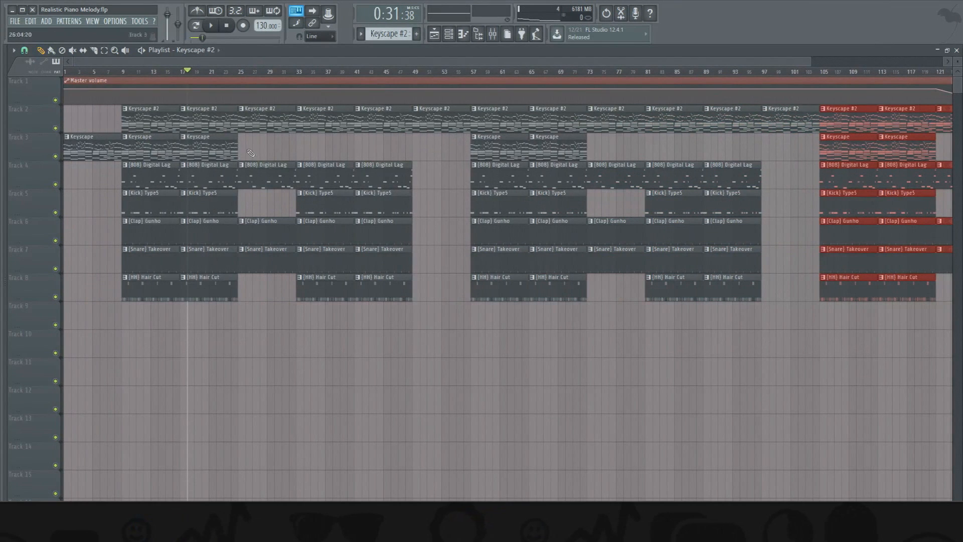
# - Play the arrangement and view the mixer during playback
pyautogui.press('space')
pyautogui.press('space')
pyautogui.click(493, 34)
pyautogui.click(495, 38)
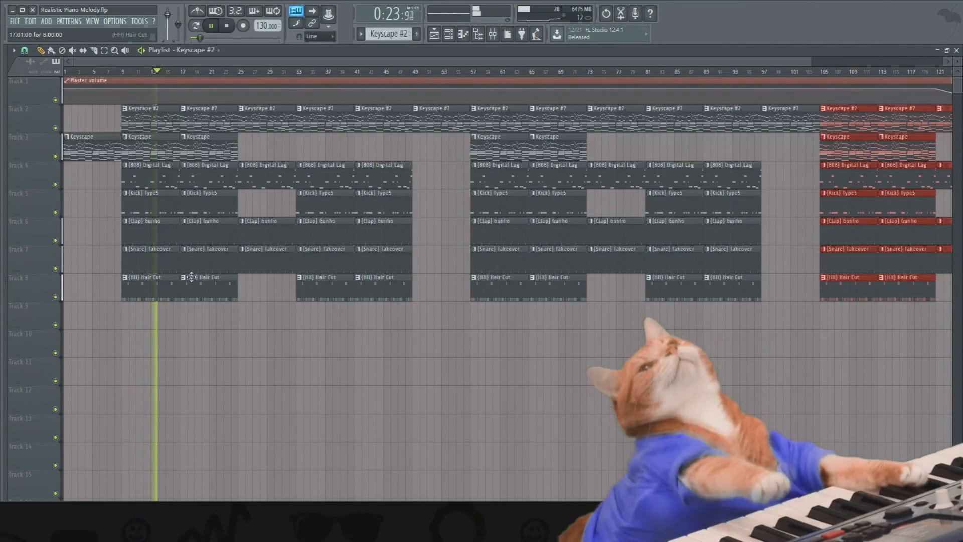
# - Show the clap pattern's steps in the channel rack while the arrangement plays
pyautogui.click(449, 33)
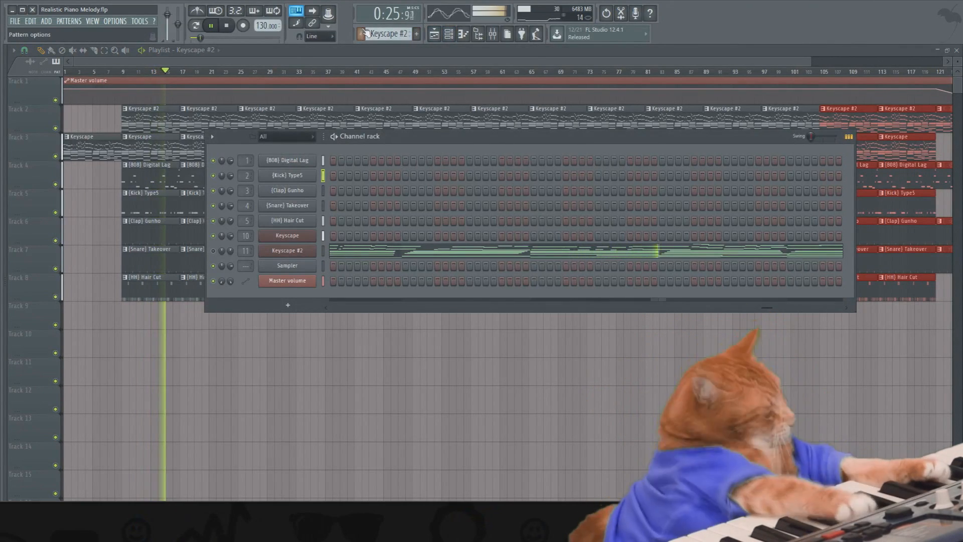
pyautogui.click(367, 34)
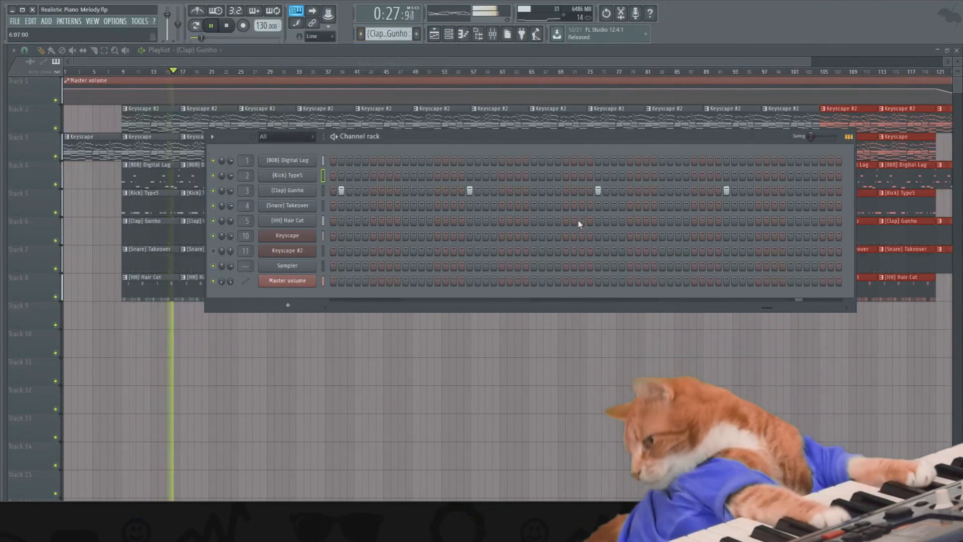
pyautogui.press('F6')
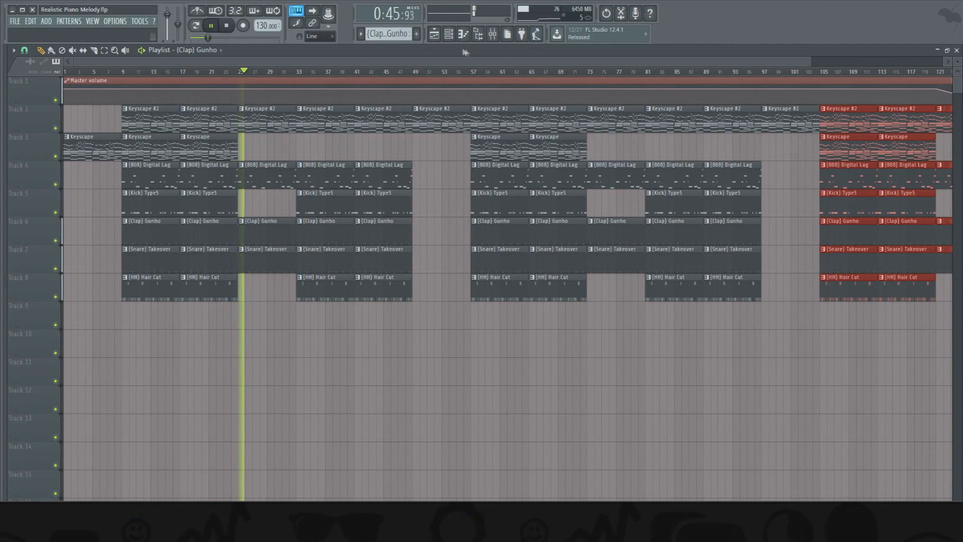
# - Check the channel rack again while listening, stop playback and deselect the clips
pyautogui.click(449, 35)
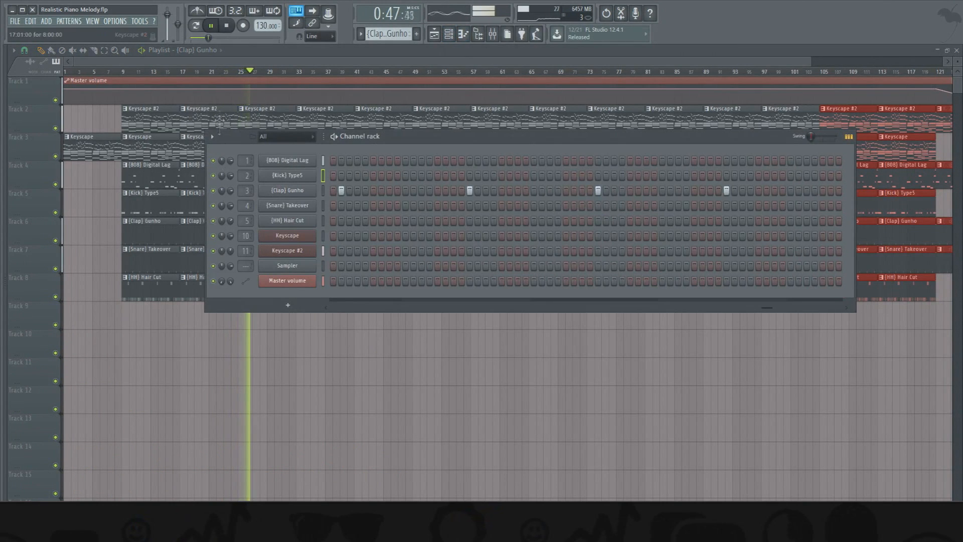
pyautogui.click(240, 53)
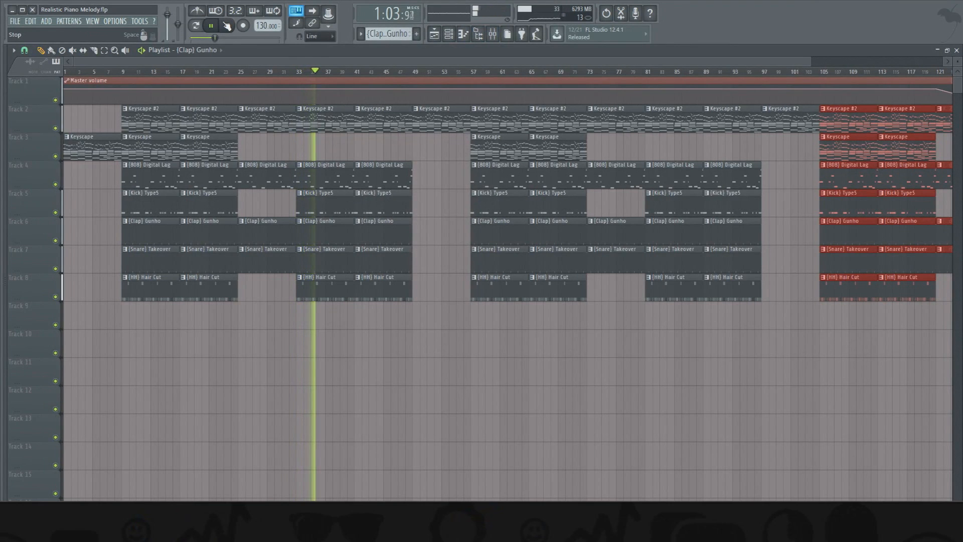
pyautogui.click(227, 26)
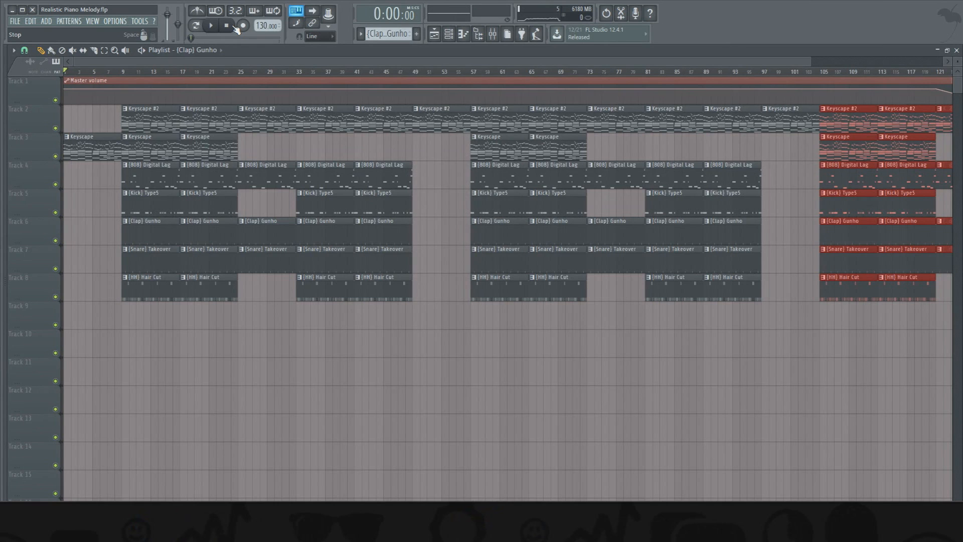
pyautogui.keyDown('ctrl'); pyautogui.click(444, 371); pyautogui.keyUp('ctrl')
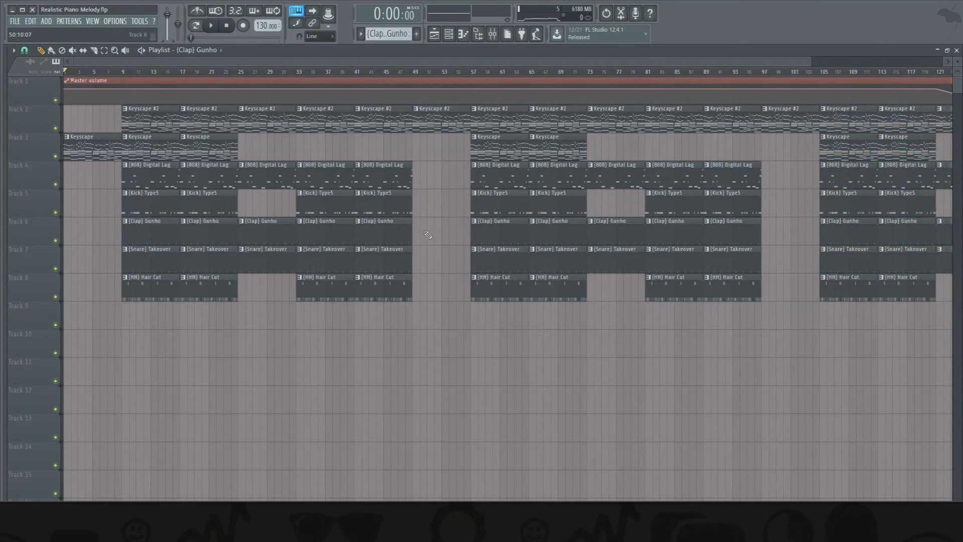